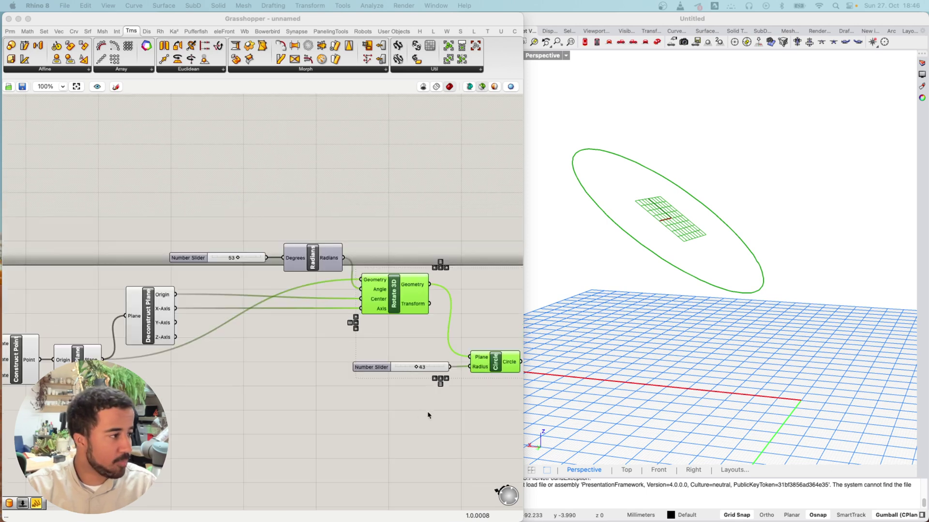
# Select Rotate 3D and lower its Degrees slider from 53 to 40
pyautogui.moveTo(428, 415); pyautogui.dragTo(335, 396, button='right')
pyautogui.moveTo(192, 327); pyautogui.dragTo(303, 302, button='right')
pyautogui.click(225, 289)
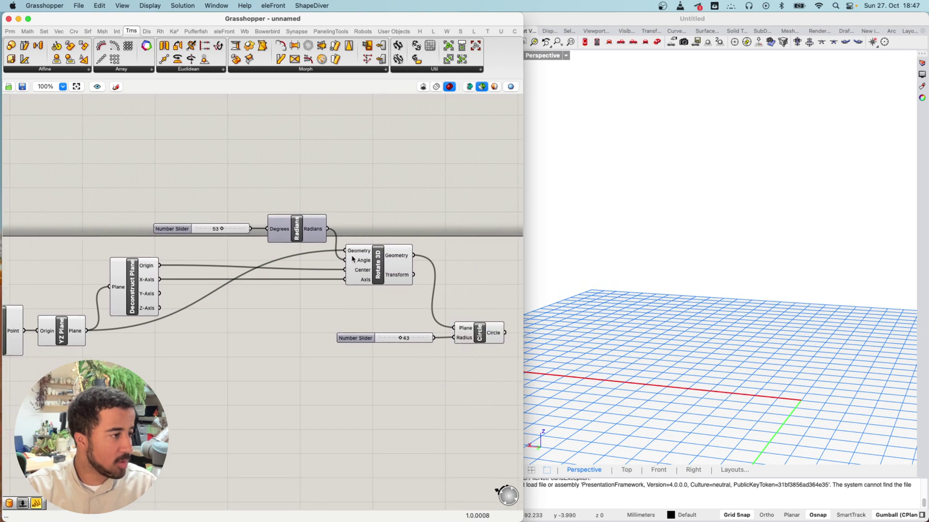
pyautogui.click(390, 267)
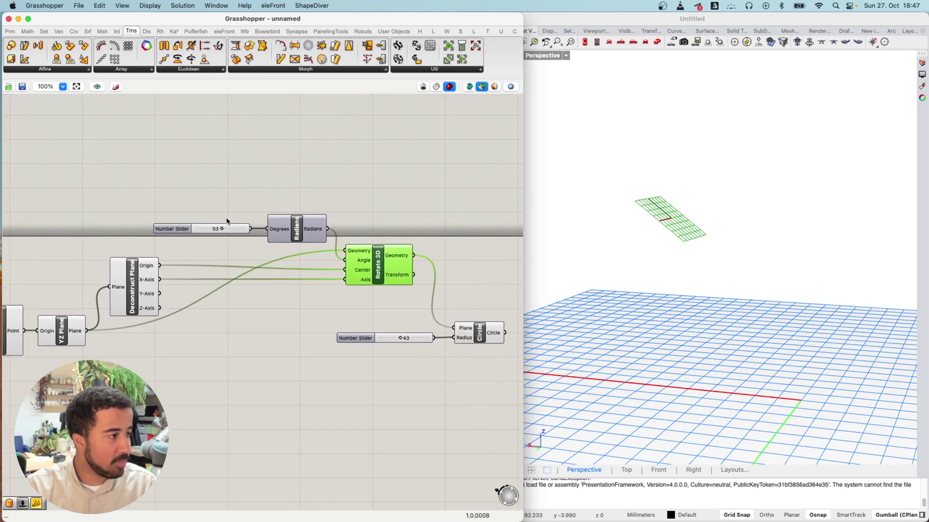
pyautogui.moveTo(218, 231)
pyautogui.mouseDown()
pyautogui.moveTo(207, 232)
pyautogui.moveTo(236, 232)
pyautogui.moveTo(217, 232)
pyautogui.mouseUp()
# Zoom in and out around the Radians and Rotate 3D components to inspect the tilt
pyautogui.scroll(5, 249, 259)
pyautogui.scroll(-3, 248, 261)
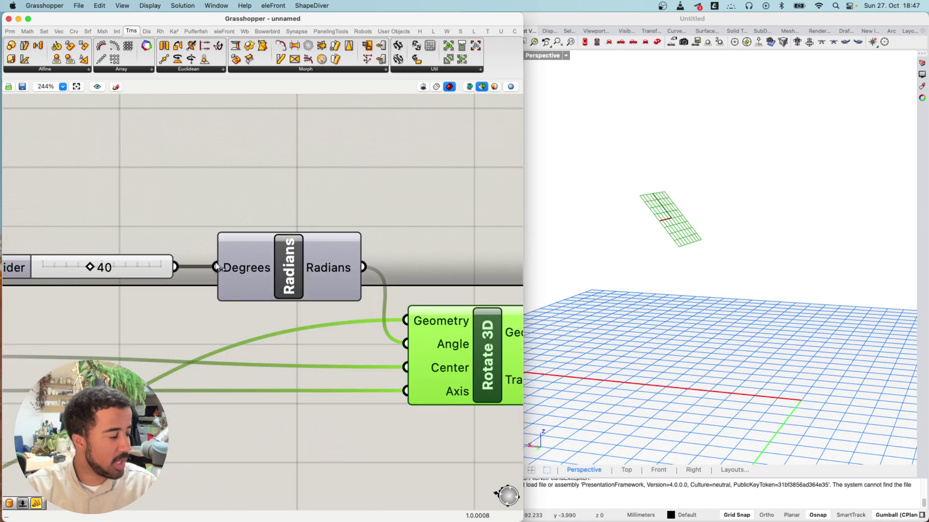
pyautogui.scroll(-5, 310, 267)
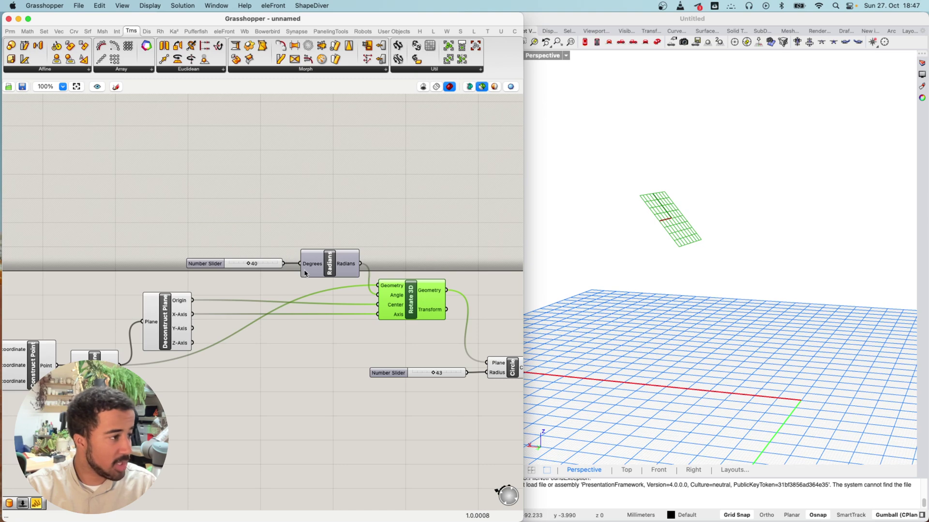
pyautogui.scroll(4, 313, 273)
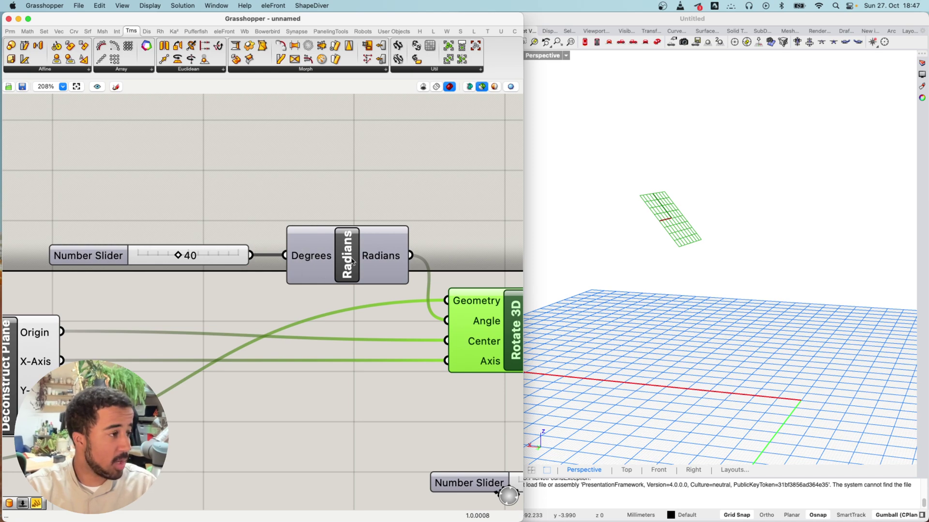
pyautogui.scroll(1, 350, 259)
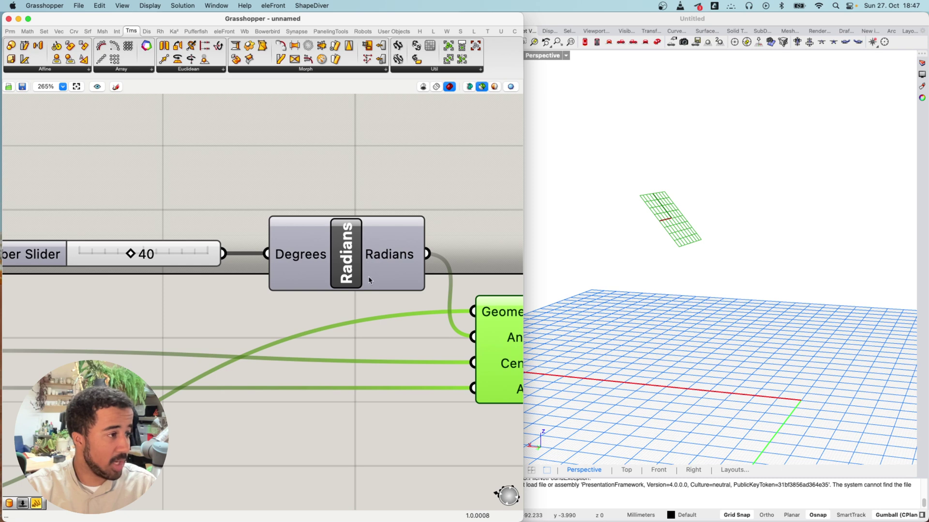
pyautogui.scroll(-3, 369, 280)
pyautogui.scroll(3, 313, 280)
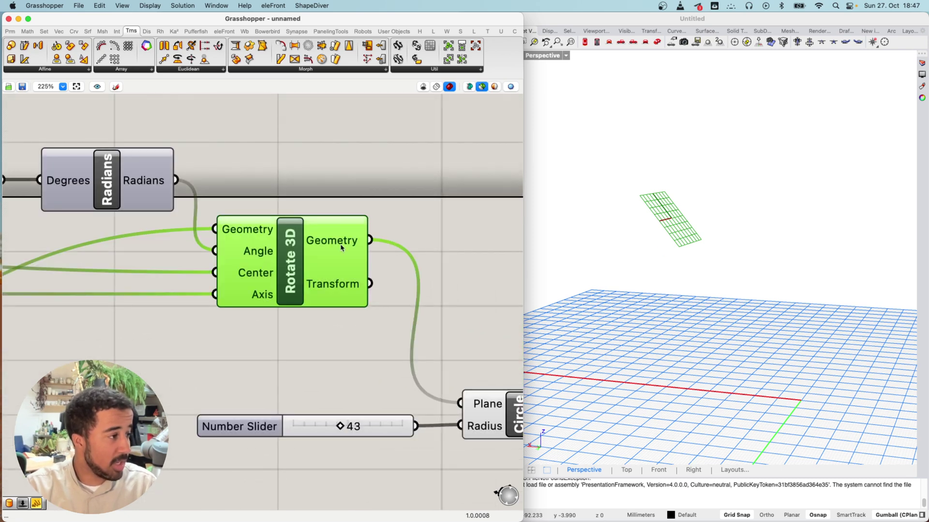
pyautogui.scroll(-4, 341, 310)
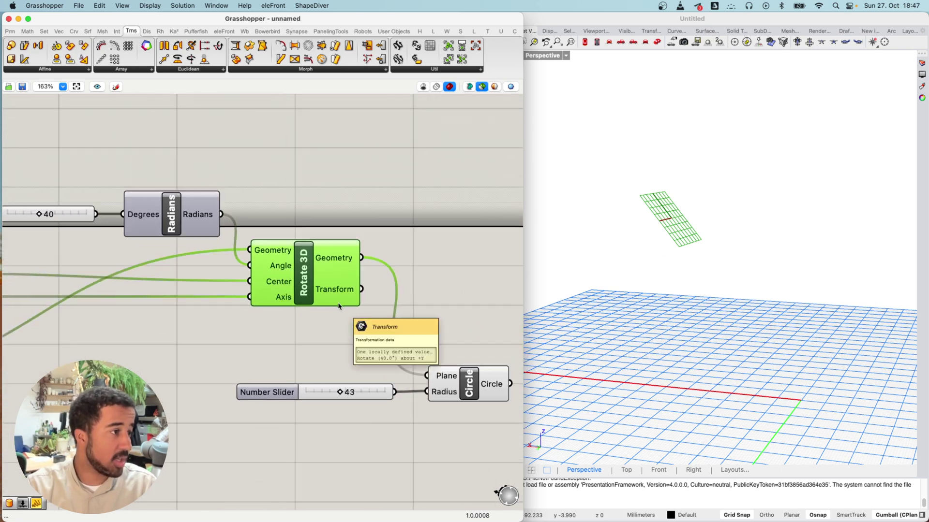
pyautogui.hscroll(-3, 128, 297)
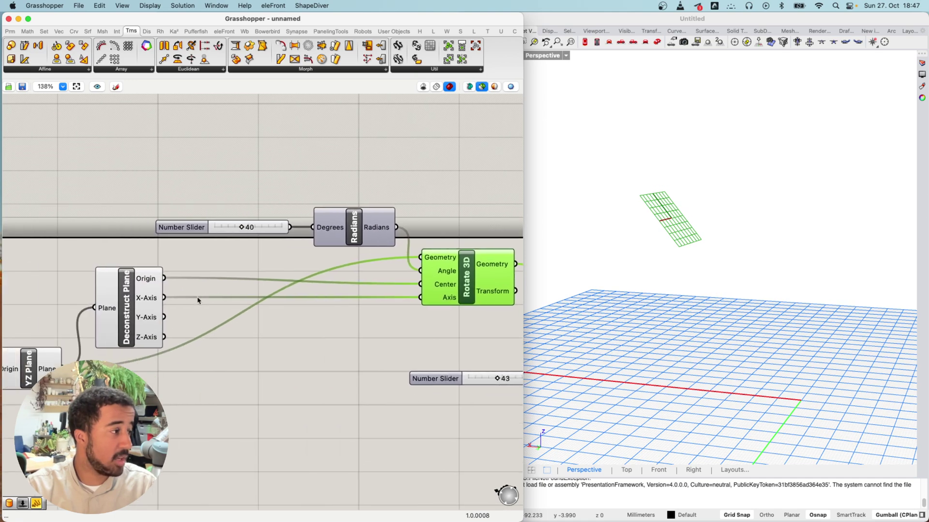
pyautogui.hscroll(5, 304, 307)
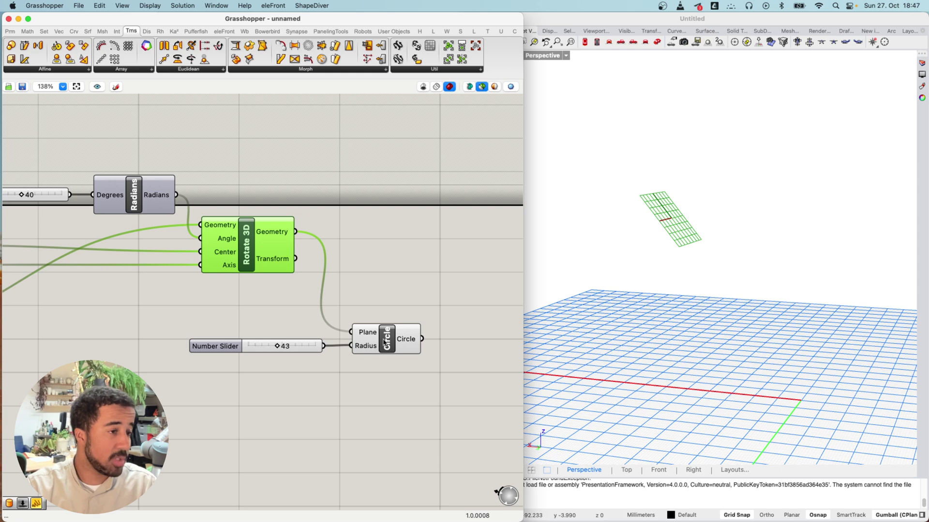
# With Rotate 3D and Circle selected, set the angle slider to 55 and zoom out to 85%
pyautogui.keyDown('shift'); pyautogui.click(384, 349); pyautogui.keyUp('shift')
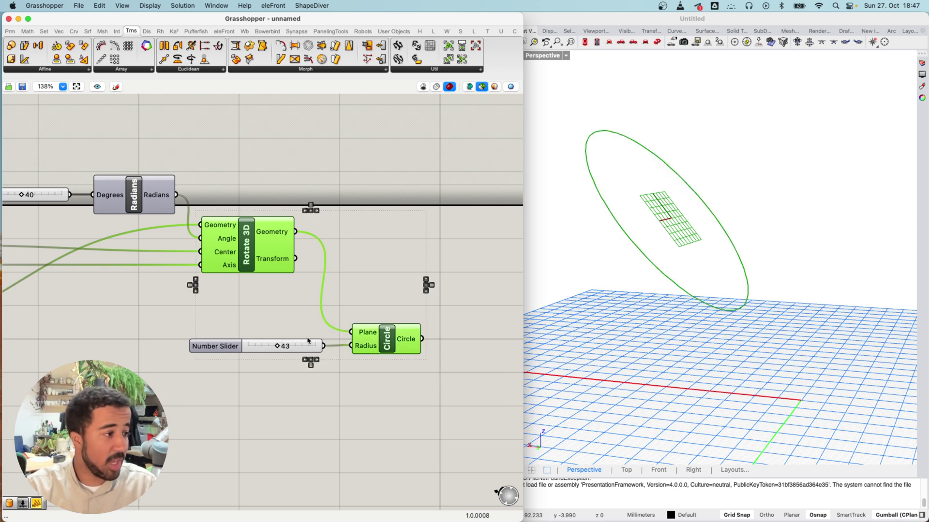
pyautogui.moveTo(277, 346); pyautogui.dragTo(280, 347)
pyautogui.hscroll(-10, 220, 285)
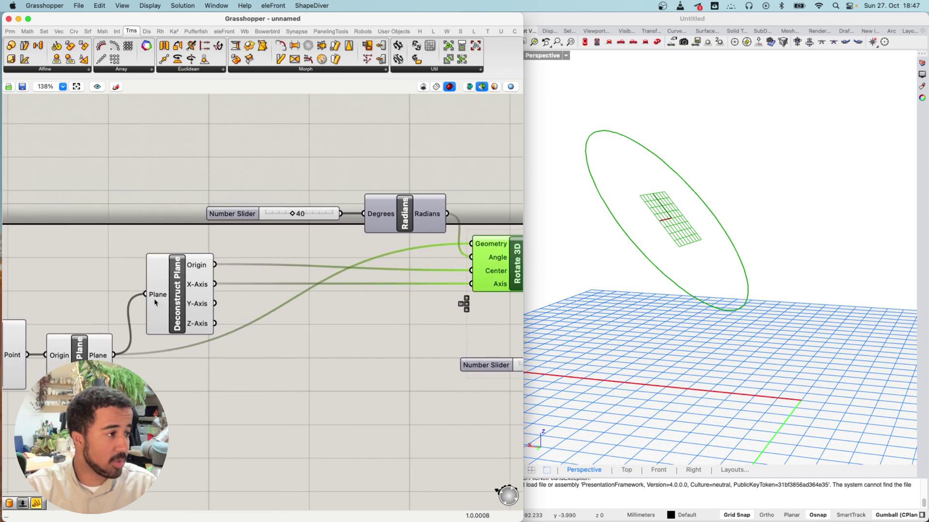
pyautogui.hscroll(5, 259, 188)
pyautogui.moveTo(228, 218)
pyautogui.mouseDown()
pyautogui.moveTo(251, 215)
pyautogui.moveTo(229, 216)
pyautogui.moveTo(240, 216)
pyautogui.mouseUp()
pyautogui.hscroll(12, 434, 259)
pyautogui.scroll(3, 433, 259)
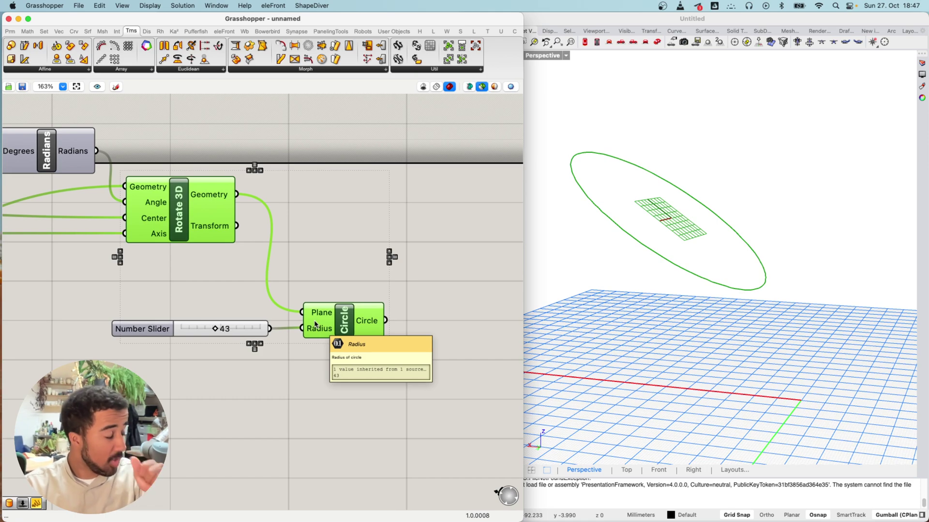
pyautogui.hscroll(-5, 290, 319)
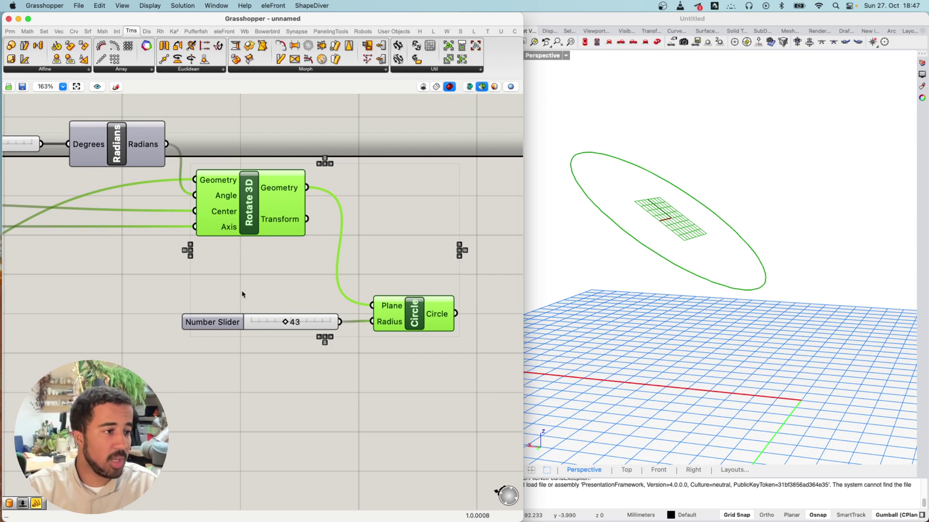
pyautogui.scroll(-6, 275, 287)
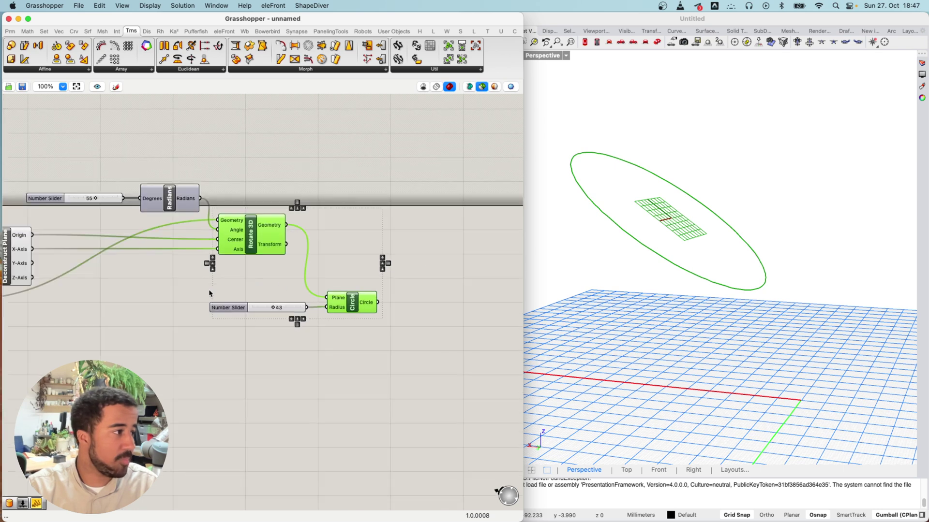
# Marquee-select and delete the plane, Rotate 3D and Circle components
pyautogui.click(255, 295)
pyautogui.scroll(-3, 255, 295)
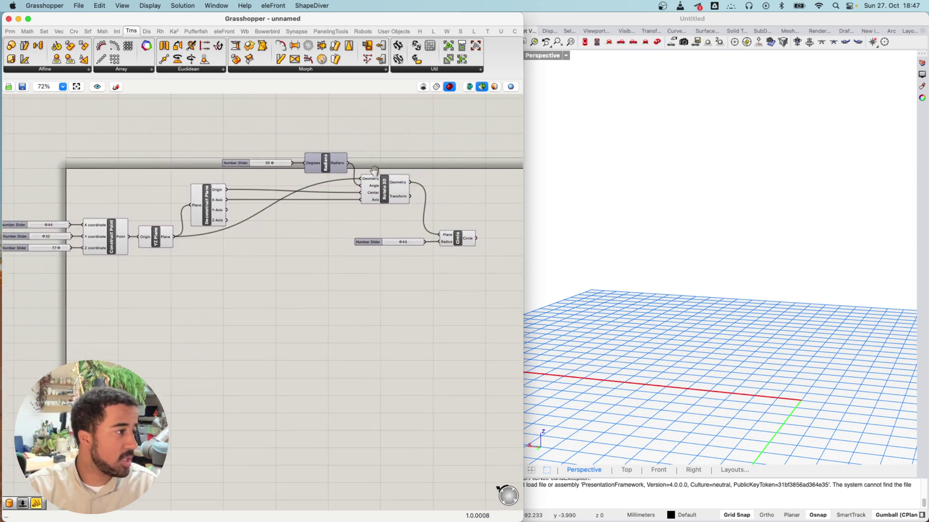
pyautogui.moveTo(448, 152); pyautogui.dragTo(148, 321)
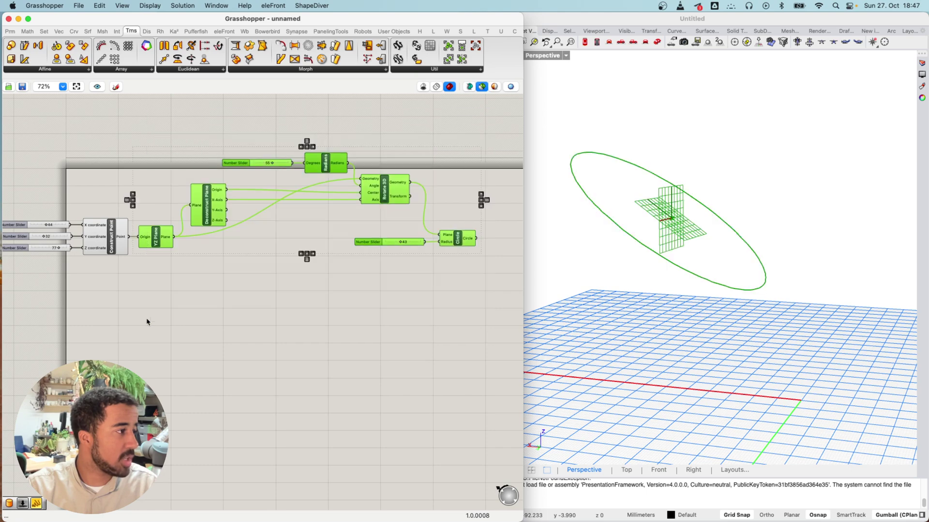
pyautogui.hscroll(-5, 230, 285)
pyautogui.press('BackSpace')
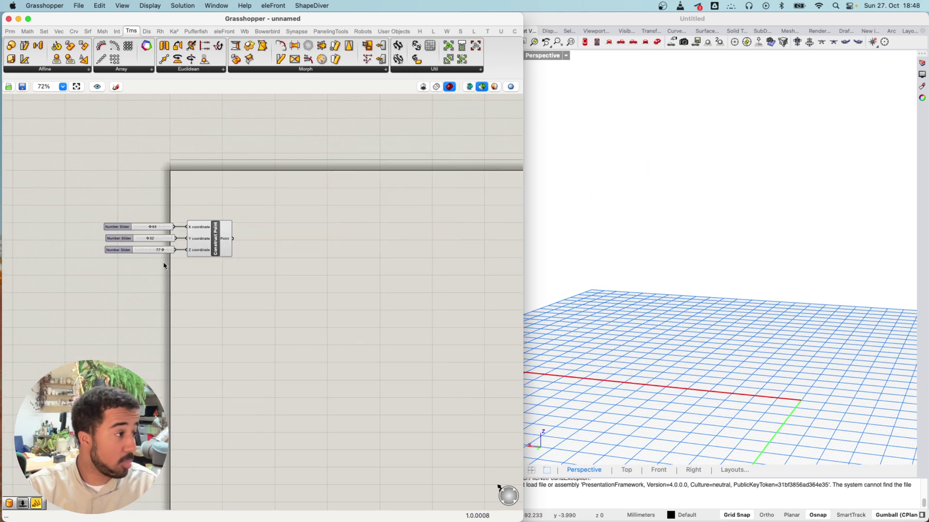
pyautogui.hscroll(-3, 217, 261)
# Nudge Construct Point left and set its Y coordinate slider to 55
pyautogui.press('super+a')
pyautogui.scroll(5, 293, 271)
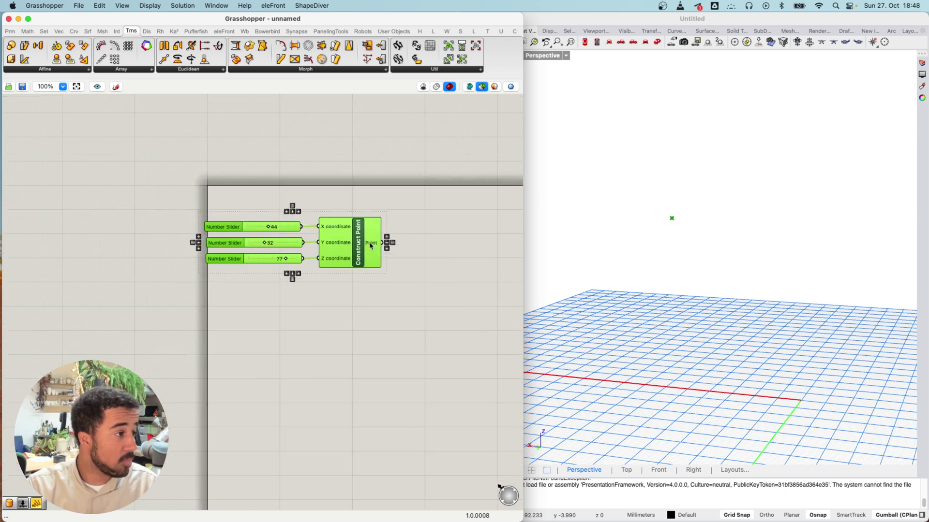
pyautogui.scroll(-2, 296, 290)
pyautogui.click(296, 317)
pyautogui.moveTo(296, 317); pyautogui.dragTo(288, 318)
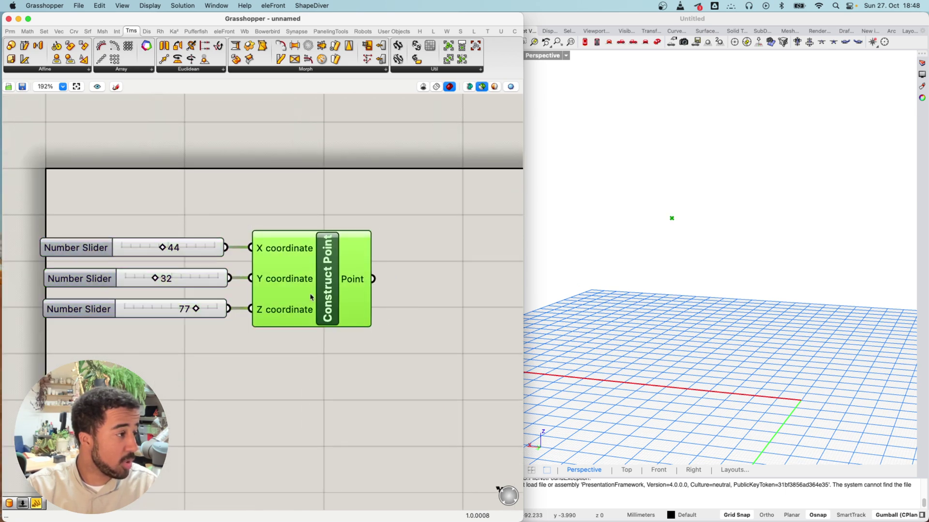
pyautogui.click(125, 255)
pyautogui.click(113, 284)
pyautogui.click(114, 335)
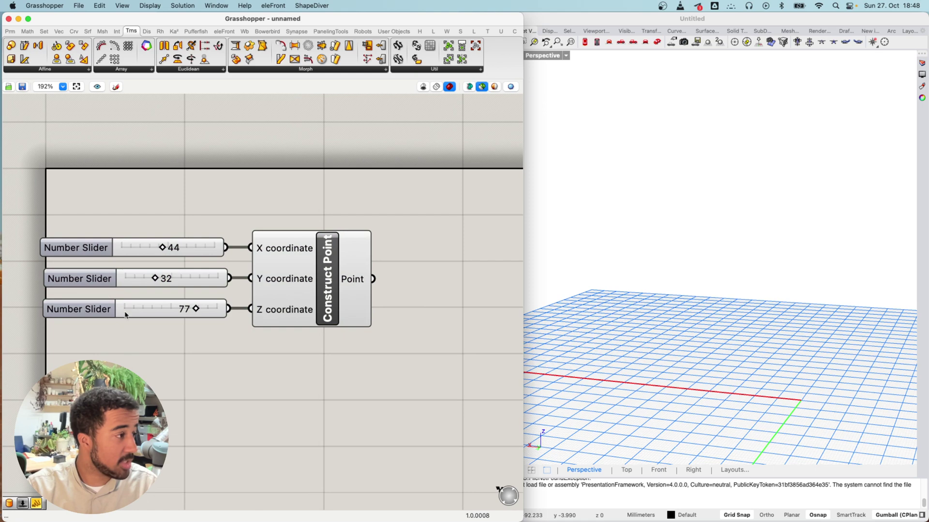
pyautogui.click(274, 271)
pyautogui.moveTo(155, 278)
pyautogui.mouseDown()
pyautogui.moveTo(127, 278)
pyautogui.moveTo(207, 277)
pyautogui.moveTo(189, 286)
pyautogui.moveTo(167, 278)
pyautogui.mouseUp()
pyautogui.moveTo(386, 203); pyautogui.dragTo(291, 180, button='right')
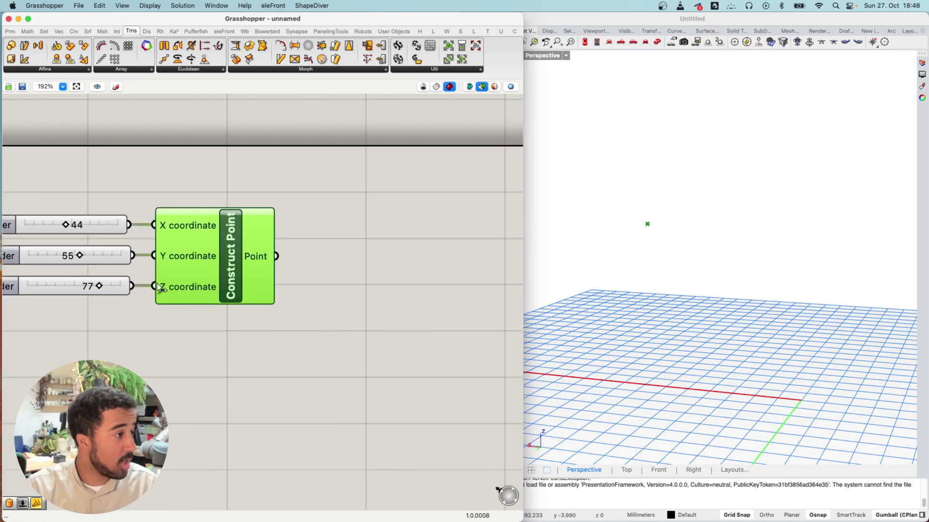
# Move the three sliders (44, 55, 77) and Construct Point lower on the canvas
pyautogui.hscroll(-3, 290, 180)
pyautogui.moveTo(293, 177); pyautogui.dragTo(144, 317)
pyautogui.scroll(-3, 294, 276)
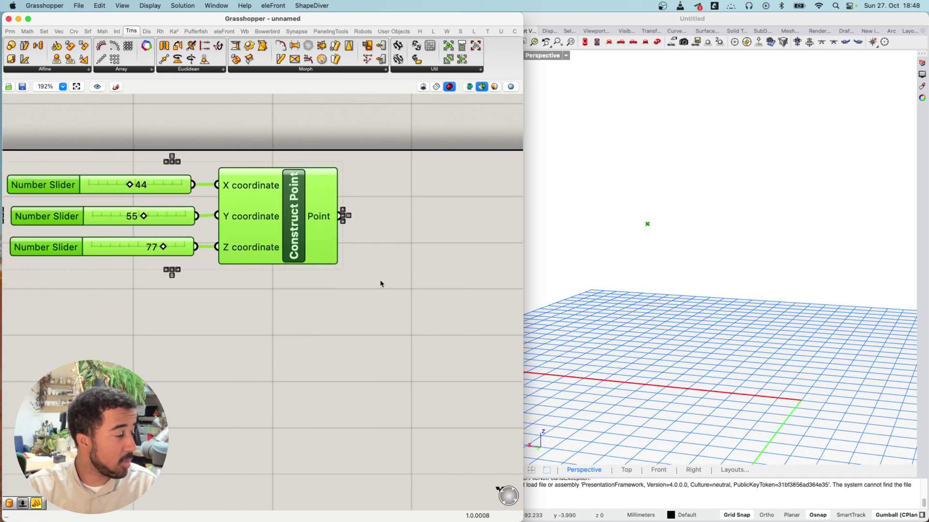
pyautogui.click(380, 283)
pyautogui.scroll(-3, 342, 300)
pyautogui.moveTo(409, 369); pyautogui.dragTo(260, 236, button='right')
pyautogui.moveTo(198, 132); pyautogui.dragTo(92, 218)
pyautogui.moveTo(204, 173); pyautogui.dragTo(220, 261)
pyautogui.click(293, 257)
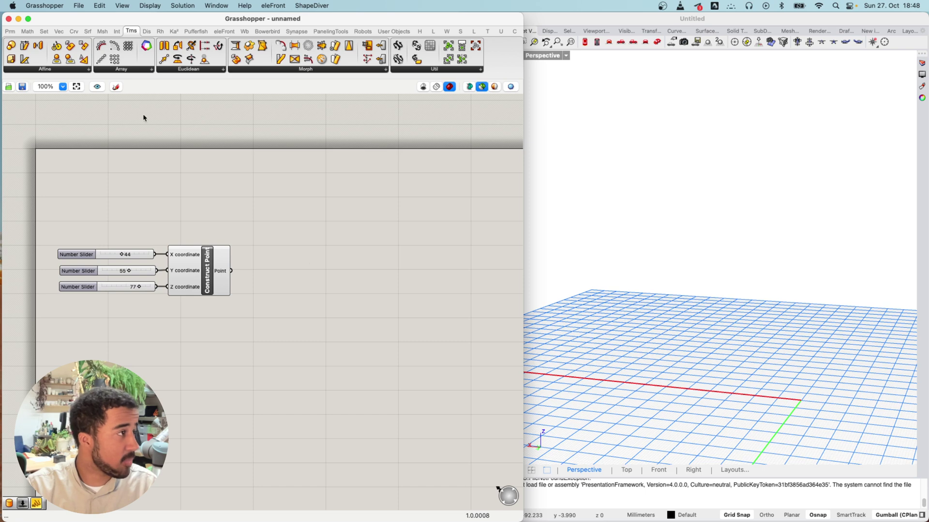
# Drop a Sphere from the Surface tab's Primitive panel beside Construct Point
pyautogui.click(88, 32)
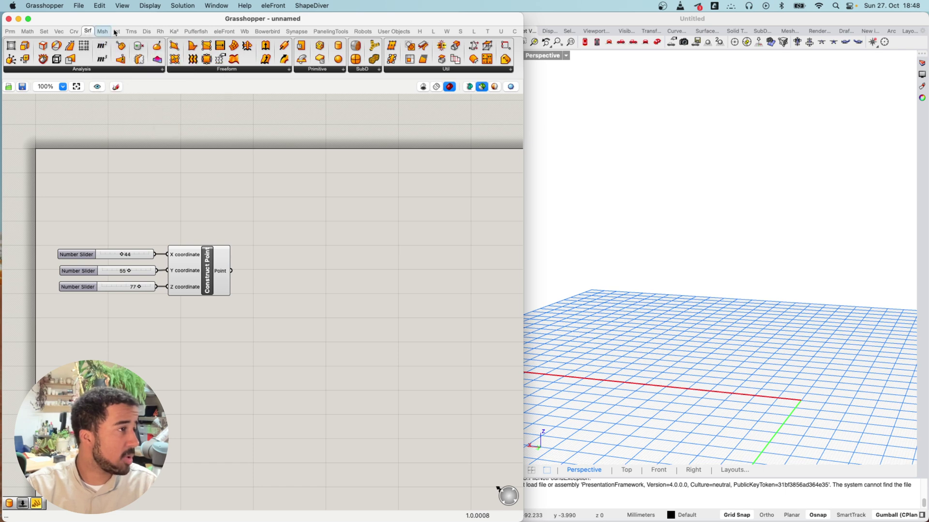
pyautogui.click(339, 69)
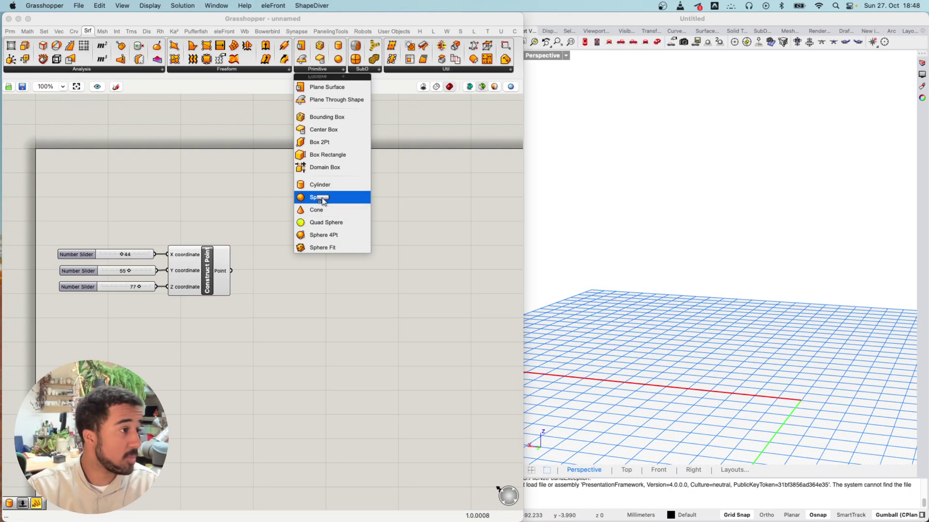
pyautogui.click(321, 198)
pyautogui.click(324, 249)
pyautogui.doubleClick(257, 299)
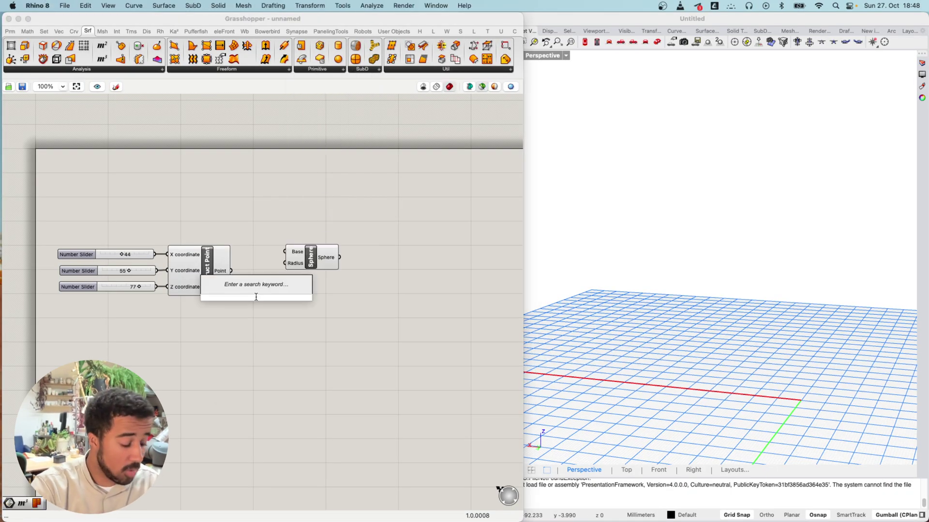
pyautogui.write('sphere')
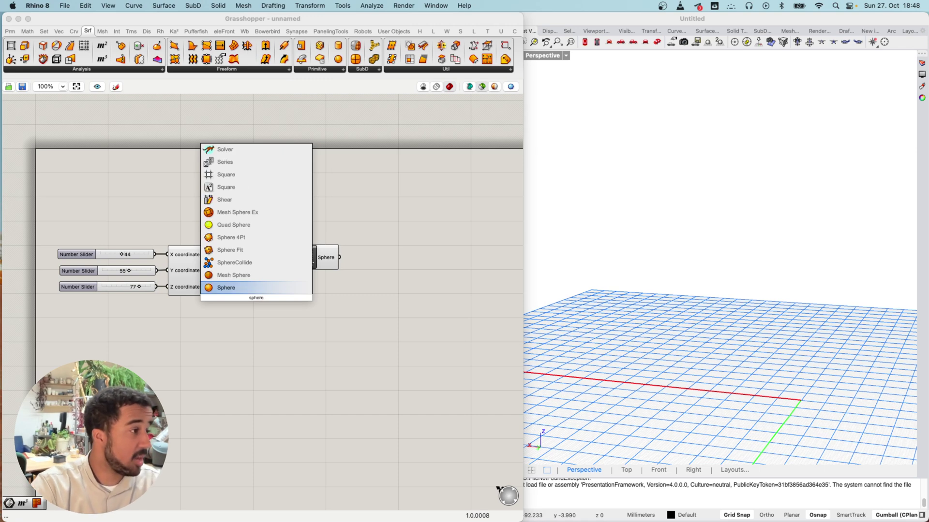
pyautogui.press('Escape')
# Move the Sphere component and bring Construct Point and its sliders into view
pyautogui.moveTo(301, 255); pyautogui.dragTo(310, 305)
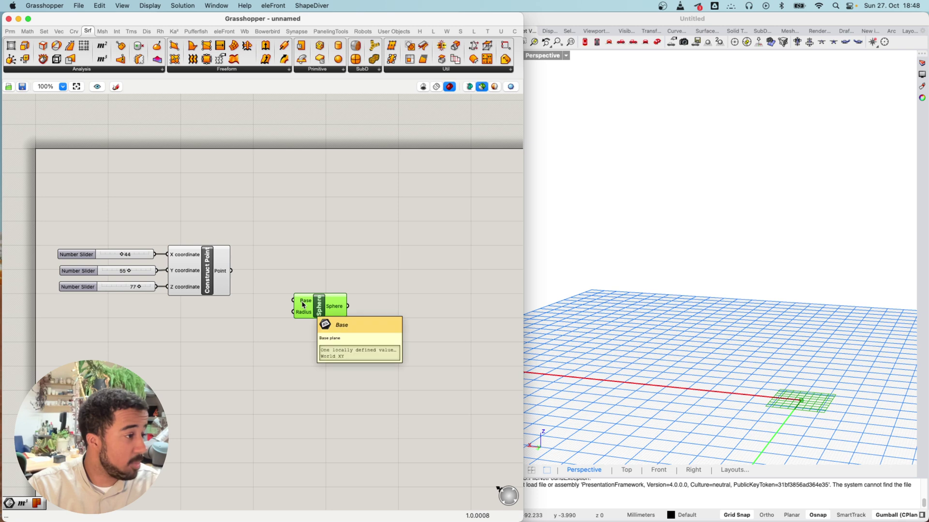
pyautogui.scroll(5, 303, 304)
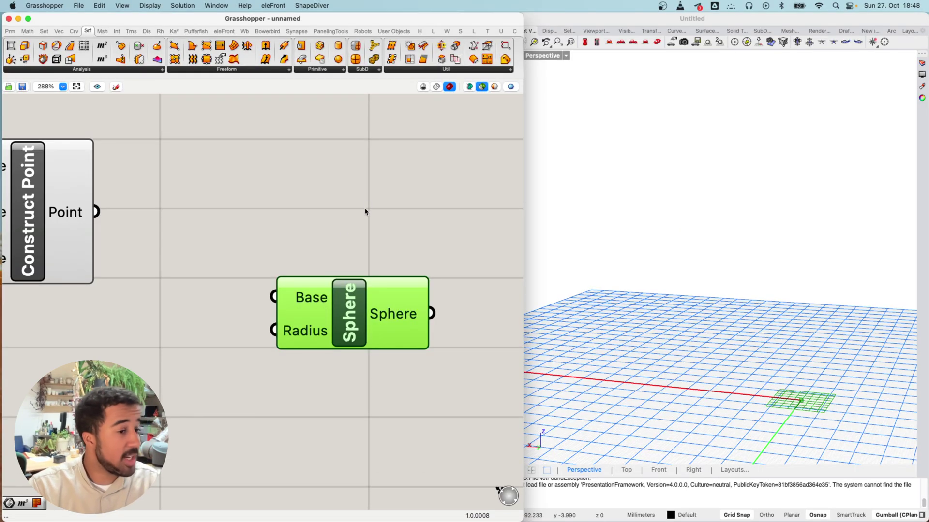
pyautogui.scroll(-2, 294, 263)
pyautogui.moveTo(311, 222); pyautogui.dragTo(273, 246, button='right')
pyautogui.moveTo(276, 321); pyautogui.dragTo(364, 322)
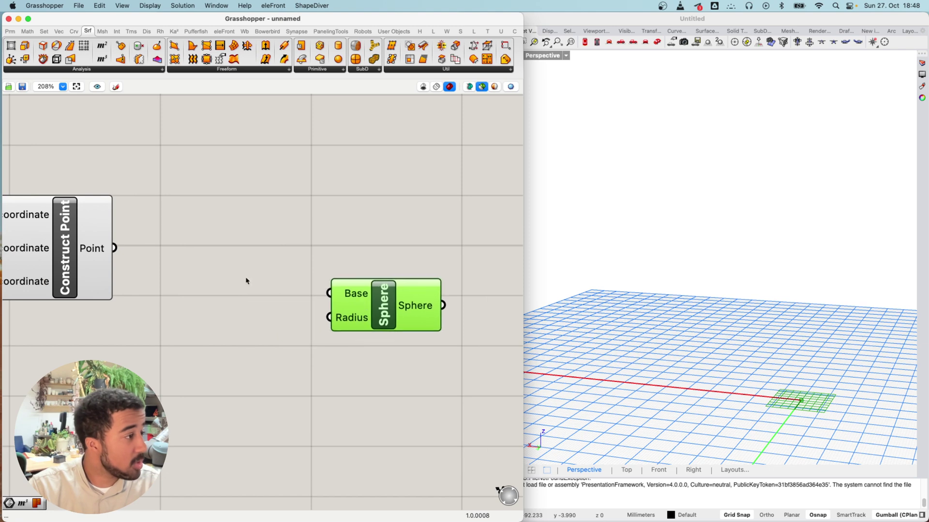
pyautogui.moveTo(129, 233); pyautogui.dragTo(216, 195, button='right')
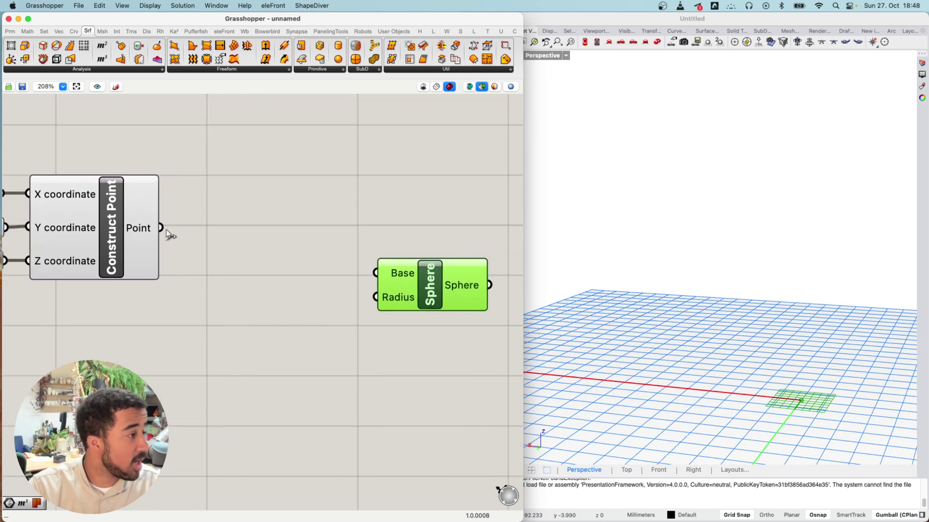
pyautogui.hscroll(2, 160, 230)
pyautogui.moveTo(156, 232); pyautogui.dragTo(89, 242, button='right')
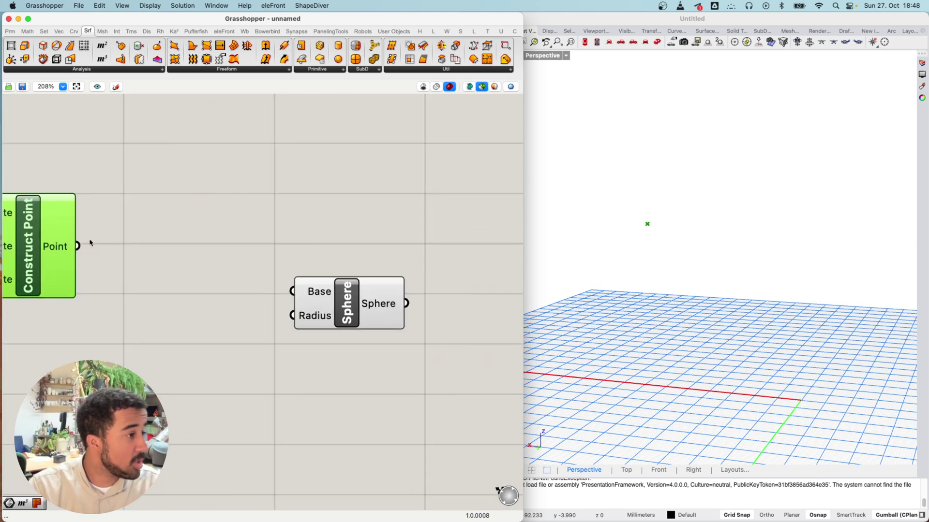
# Wire Construct Point's output into the Sphere's Base, which reads 44, 55, 77
pyautogui.click(174, 239)
pyautogui.moveTo(77, 247); pyautogui.dragTo(295, 251)
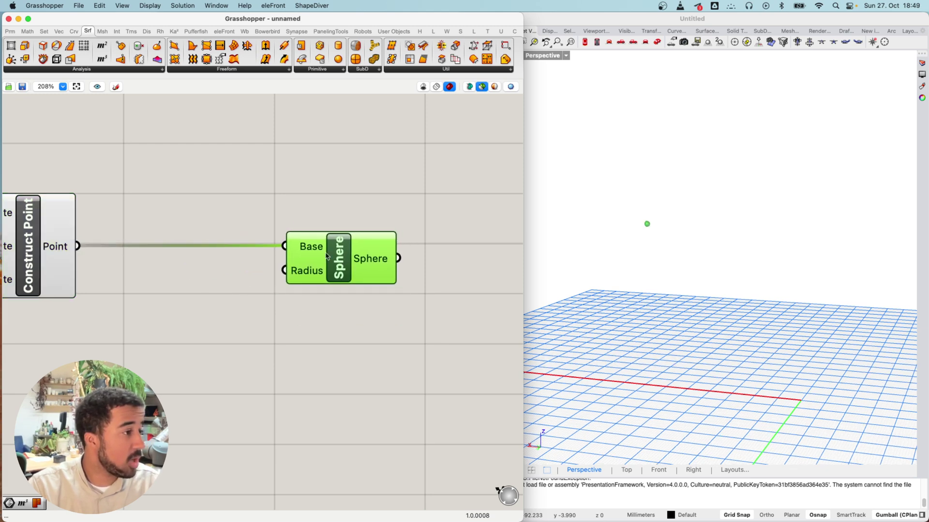
pyautogui.moveTo(313, 250)
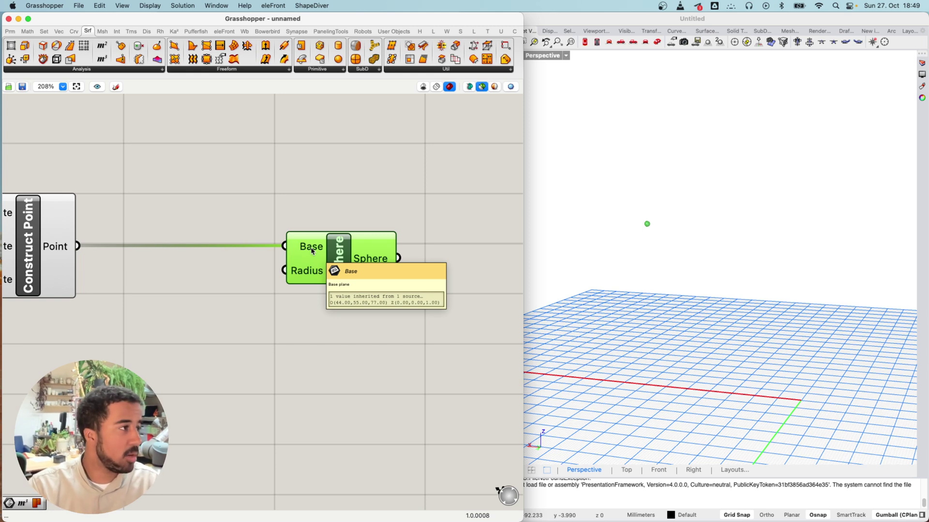
pyautogui.moveTo(164, 233); pyautogui.dragTo(255, 235, button='right')
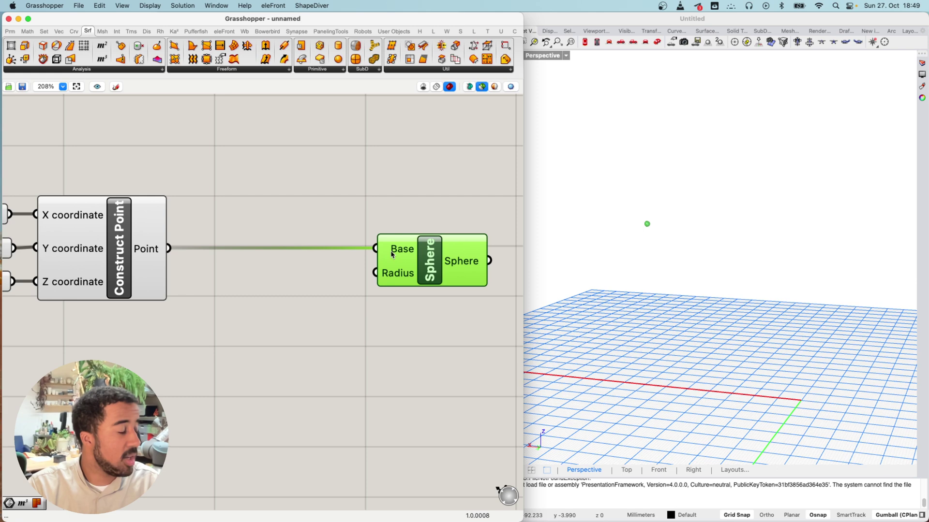
pyautogui.moveTo(393, 252); pyautogui.dragTo(359, 249, button='right')
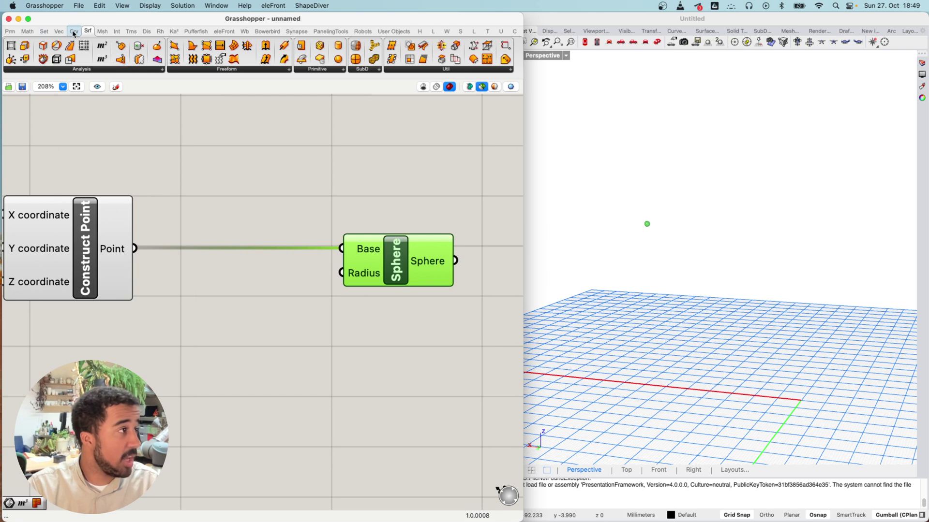
# Place an XY Plane from the Vector tab and feed the point into its Origin
pyautogui.click(59, 31)
pyautogui.moveTo(160, 59); pyautogui.dragTo(265, 186)
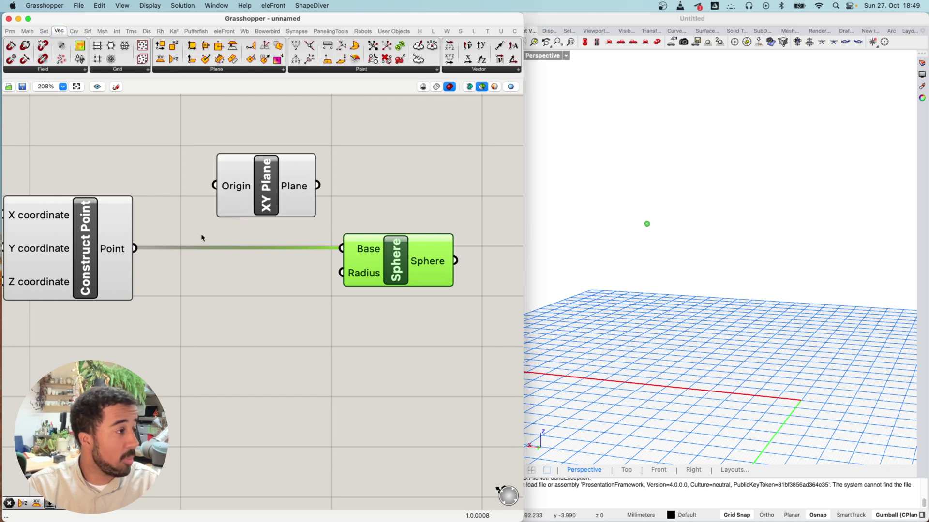
pyautogui.moveTo(137, 248); pyautogui.dragTo(215, 186)
pyautogui.click(271, 192)
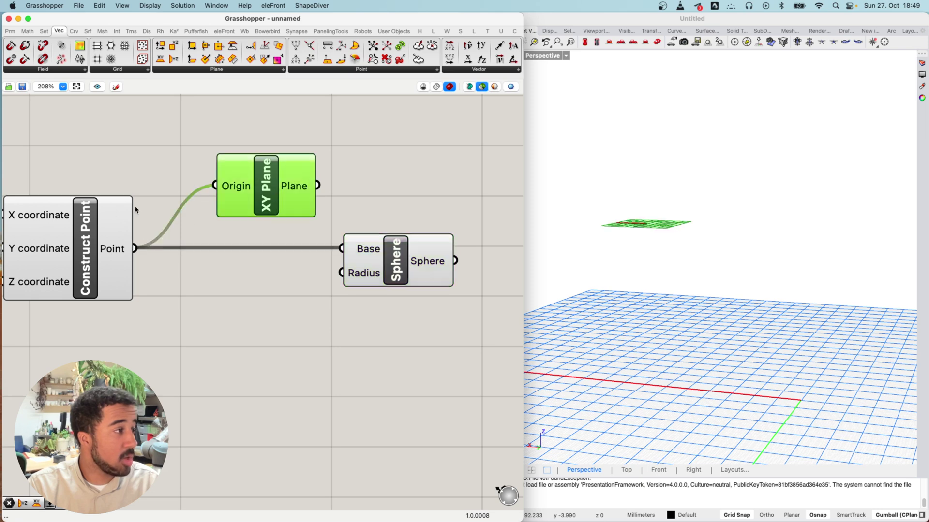
pyautogui.hscroll(-5, 135, 209)
pyautogui.scroll(2, 135, 209)
pyautogui.hscroll(3, 121, 242)
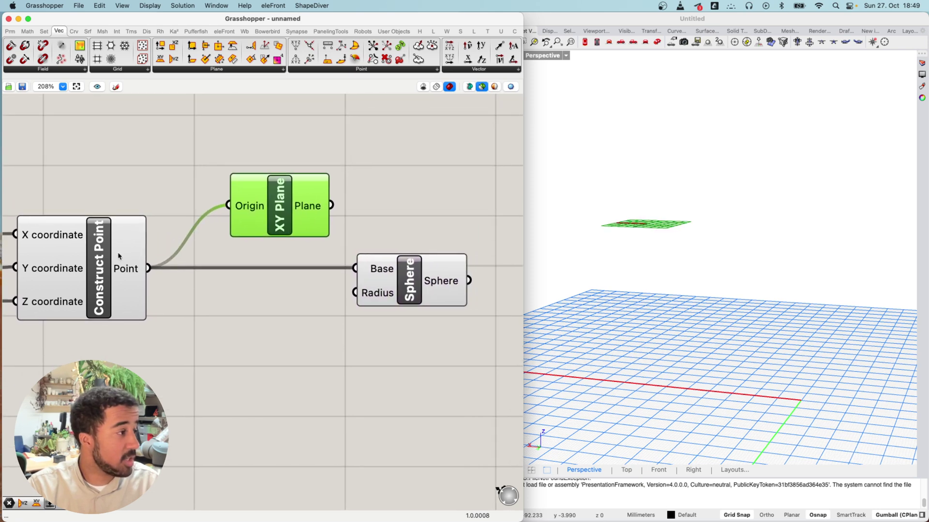
pyautogui.click(130, 271)
pyautogui.scroll(3, 373, 273)
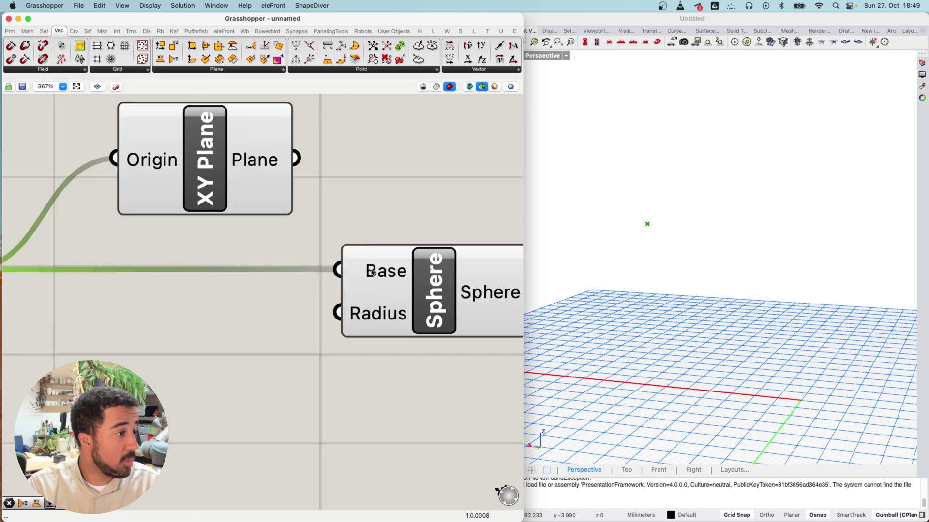
pyautogui.moveTo(371, 272)
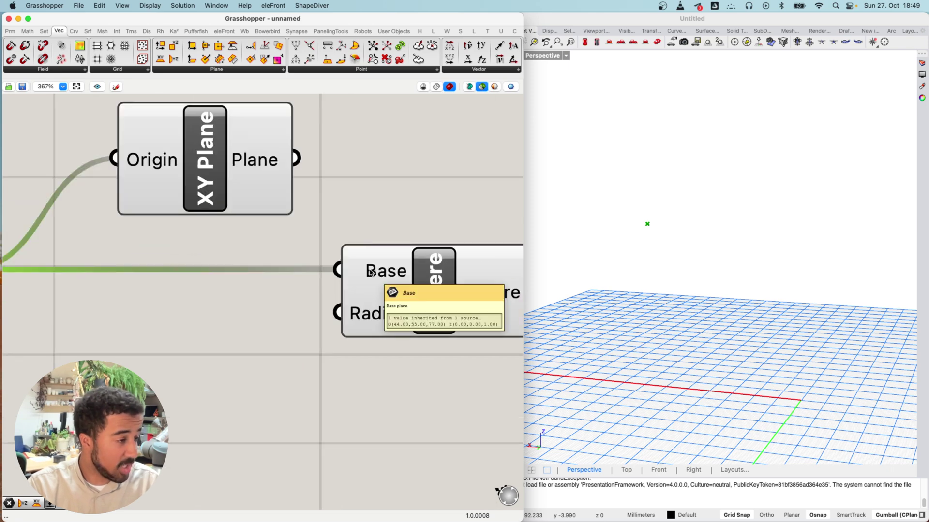
pyautogui.scroll(-5, 371, 272)
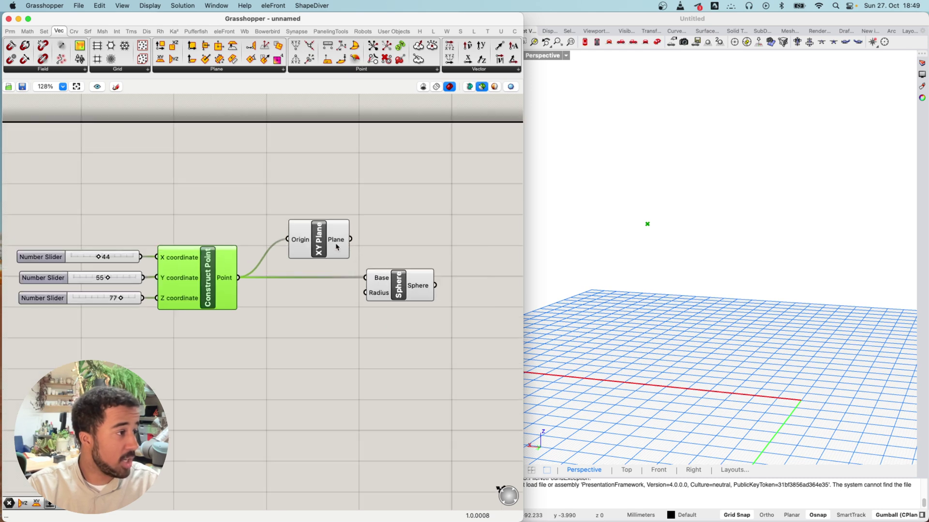
pyautogui.scroll(2, 363, 258)
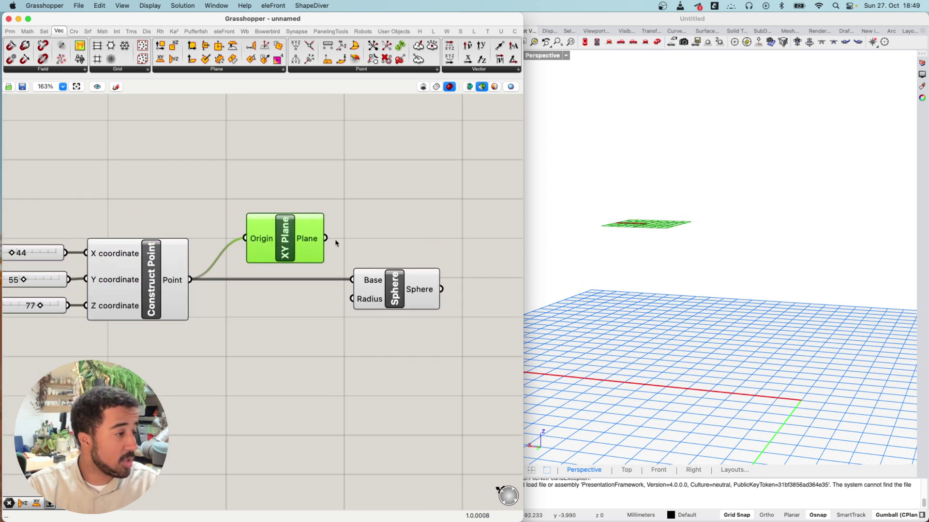
# Feed the XY Plane output into the Sphere's Base and tidy the component layout
pyautogui.moveTo(326, 238); pyautogui.dragTo(358, 271)
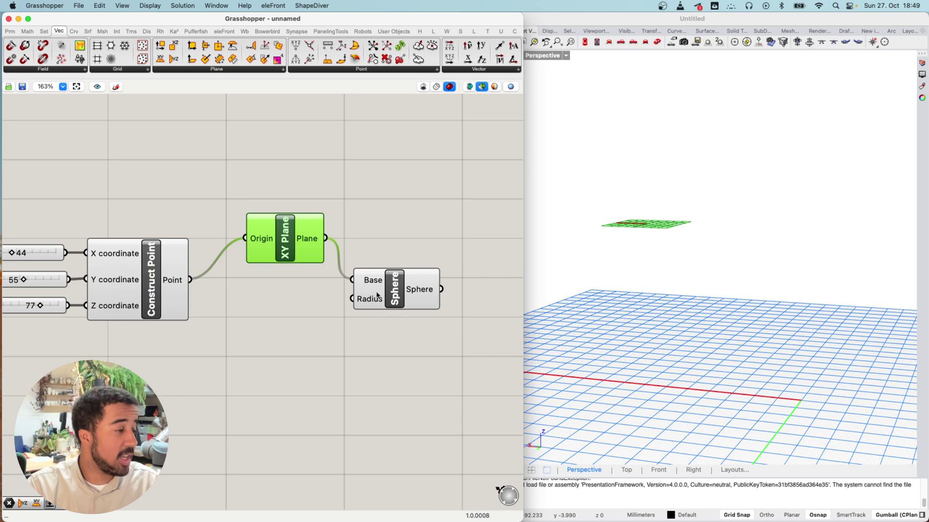
pyautogui.moveTo(305, 254); pyautogui.dragTo(271, 290)
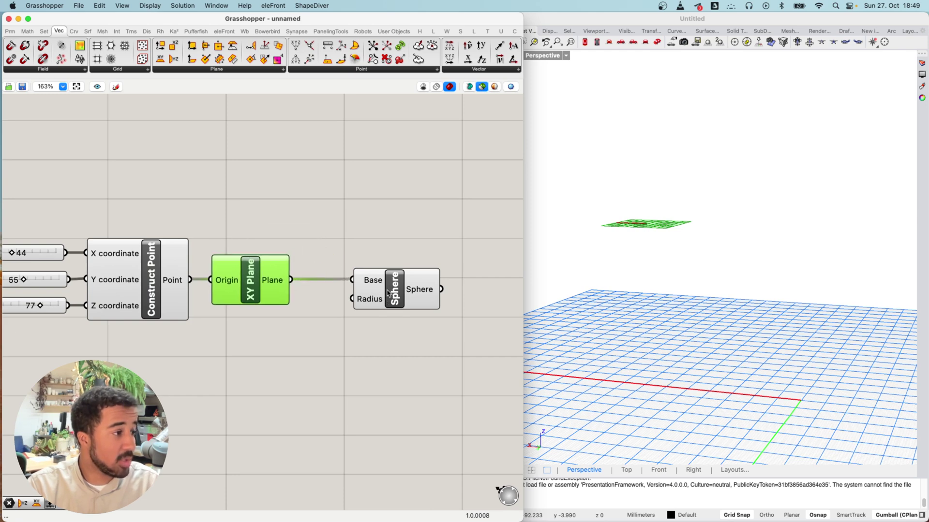
pyautogui.moveTo(389, 294); pyautogui.dragTo(363, 295)
pyautogui.moveTo(408, 300); pyautogui.dragTo(302, 291, button='right')
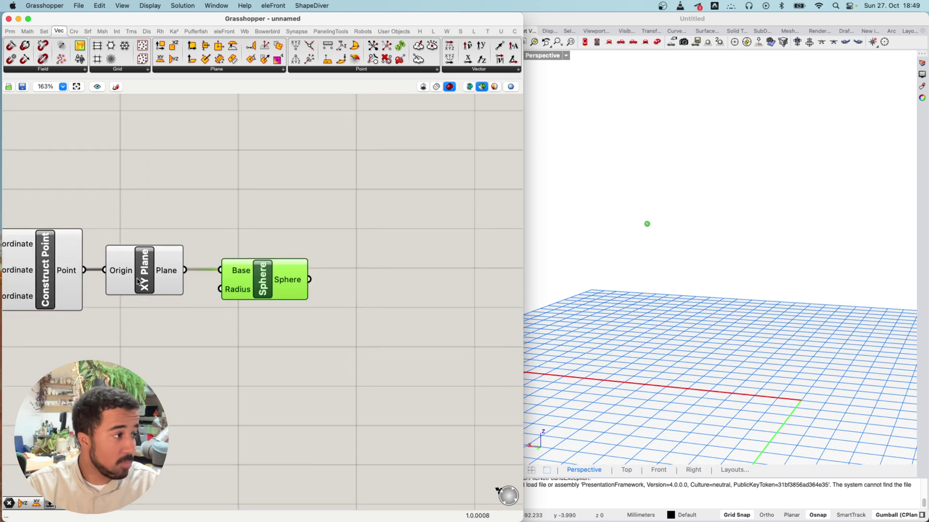
pyautogui.moveTo(139, 282); pyautogui.dragTo(149, 248)
pyautogui.moveTo(251, 272); pyautogui.dragTo(247, 272)
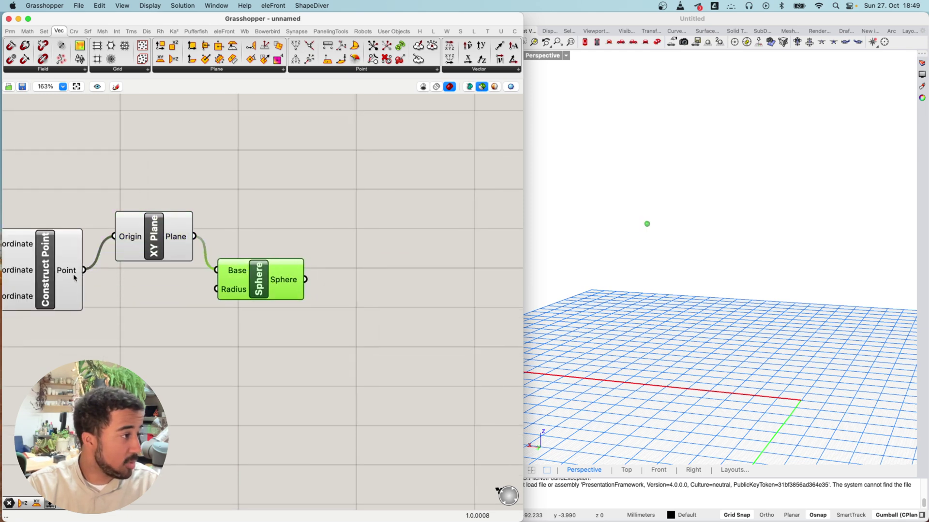
pyautogui.moveTo(74, 277); pyautogui.dragTo(257, 264, button='right')
pyautogui.moveTo(328, 238); pyautogui.dragTo(328, 233)
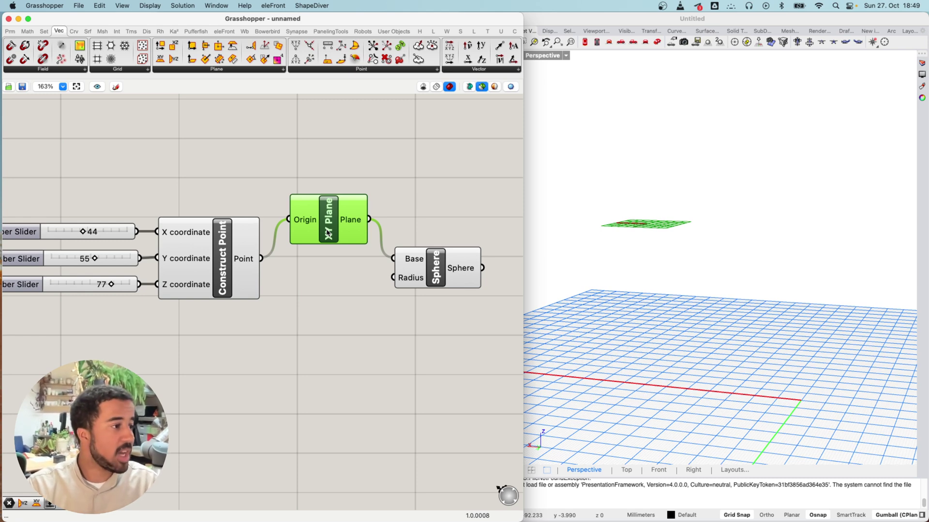
# Briefly wire the point straight to Base, then restore the XY Plane feed to Sphere
pyautogui.moveTo(261, 259); pyautogui.dragTo(393, 259)
pyautogui.moveTo(472, 265); pyautogui.dragTo(333, 259, button='right')
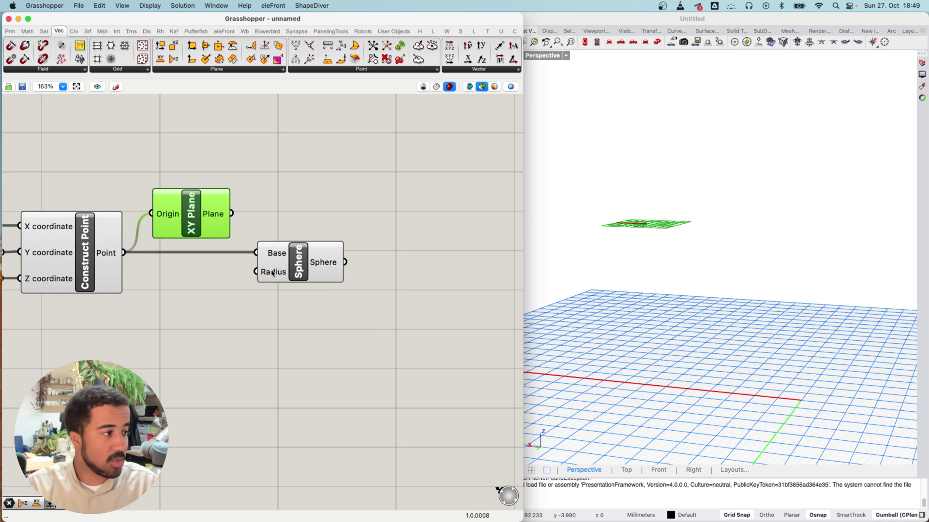
pyautogui.moveTo(232, 213); pyautogui.dragTo(256, 252)
pyautogui.moveTo(301, 263); pyautogui.dragTo(380, 257)
pyautogui.moveTo(287, 297); pyautogui.dragTo(247, 305, button='right')
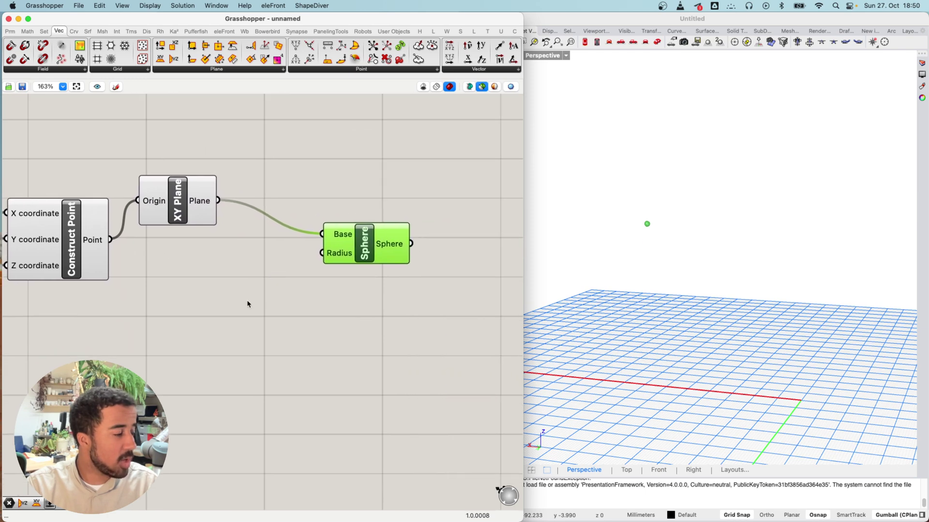
# Create a 0 < 150 number slider through the canvas search
pyautogui.doubleClick(247, 300)
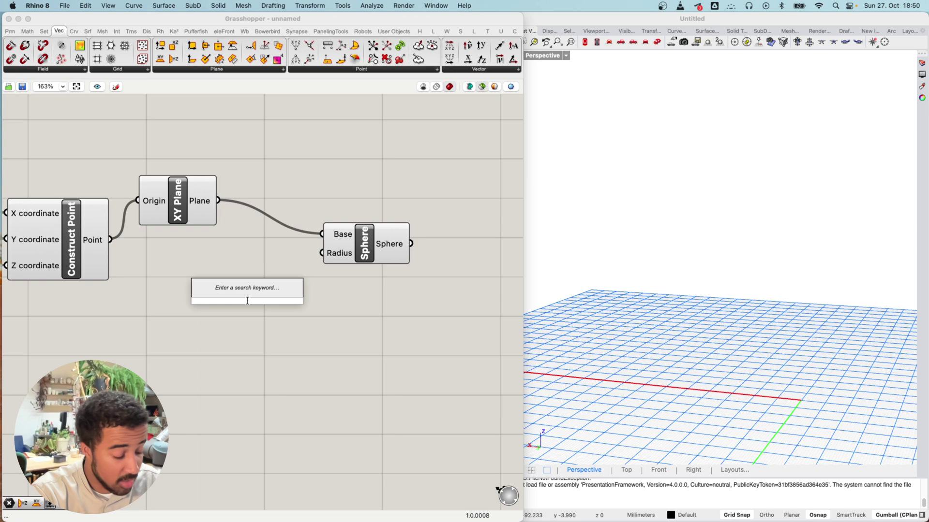
pyautogui.write('0 ')
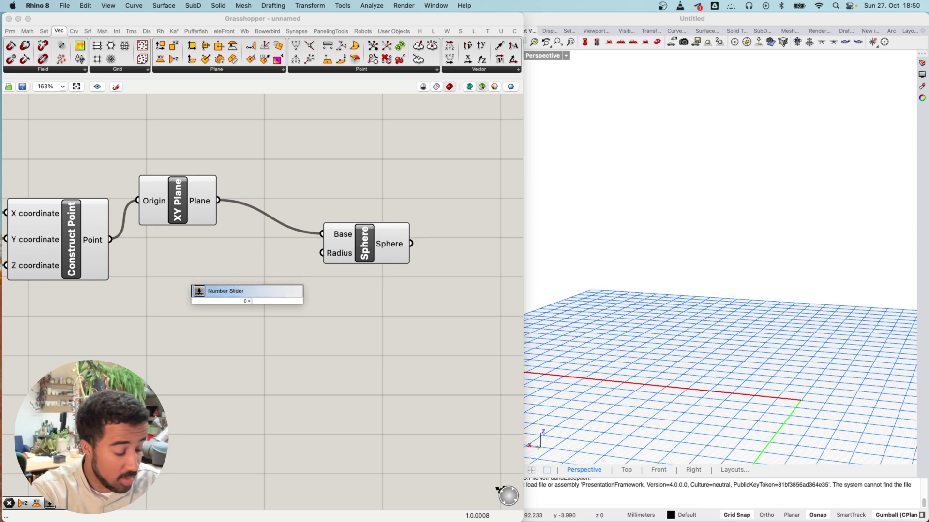
pyautogui.write('< 150')
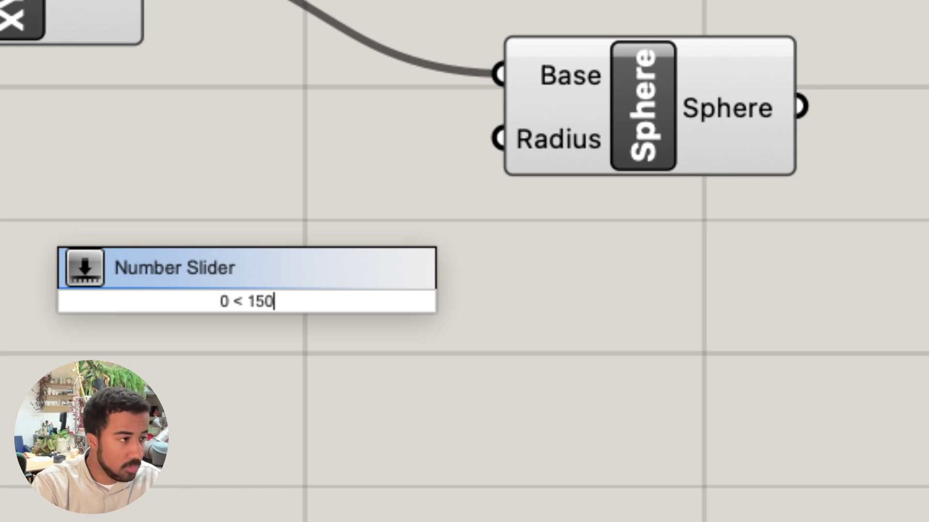
pyautogui.press('Return')
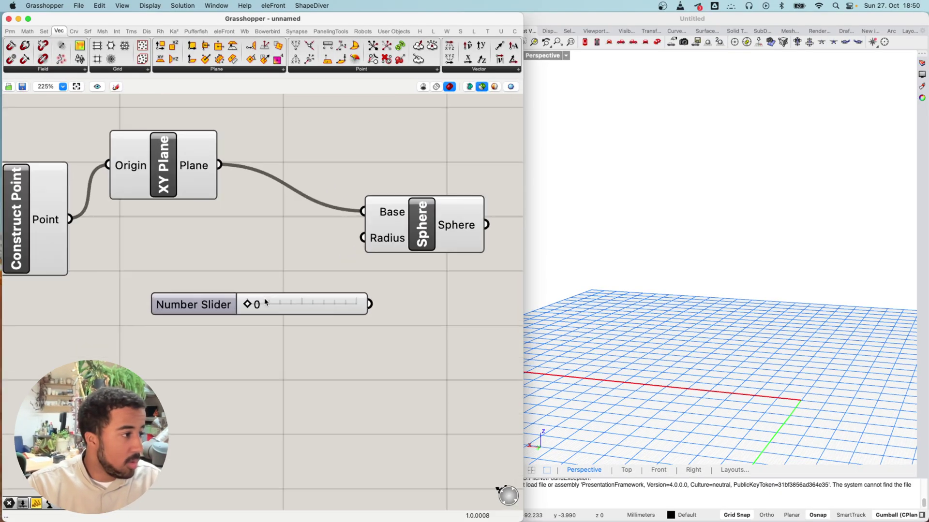
# Wire the new slider into the Sphere's Radius and set it to 35
pyautogui.scroll(2, 265, 303)
pyautogui.moveTo(390, 304); pyautogui.dragTo(380, 231)
pyautogui.scroll(-1, 433, 294)
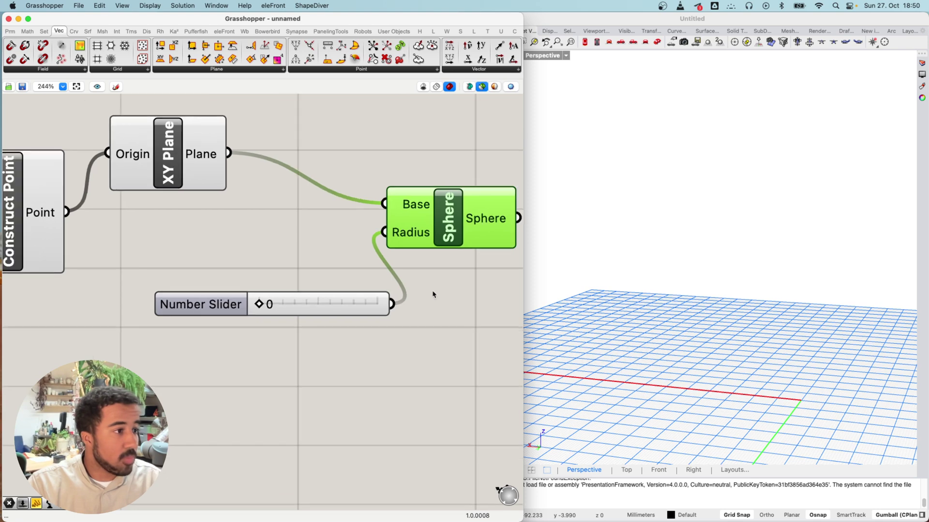
pyautogui.scroll(-1, 433, 294)
pyautogui.scroll(-5, 701, 278)
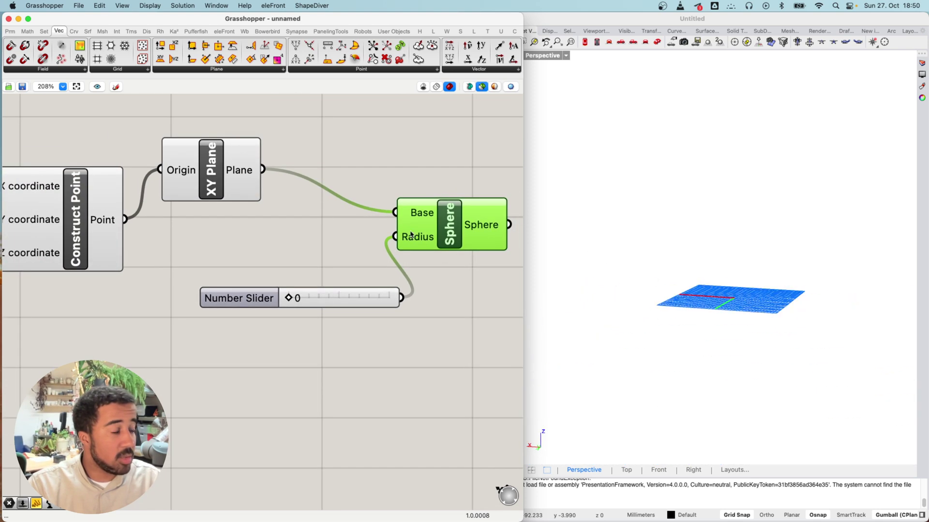
pyautogui.scroll(-5, 411, 235)
pyautogui.scroll(6, 394, 232)
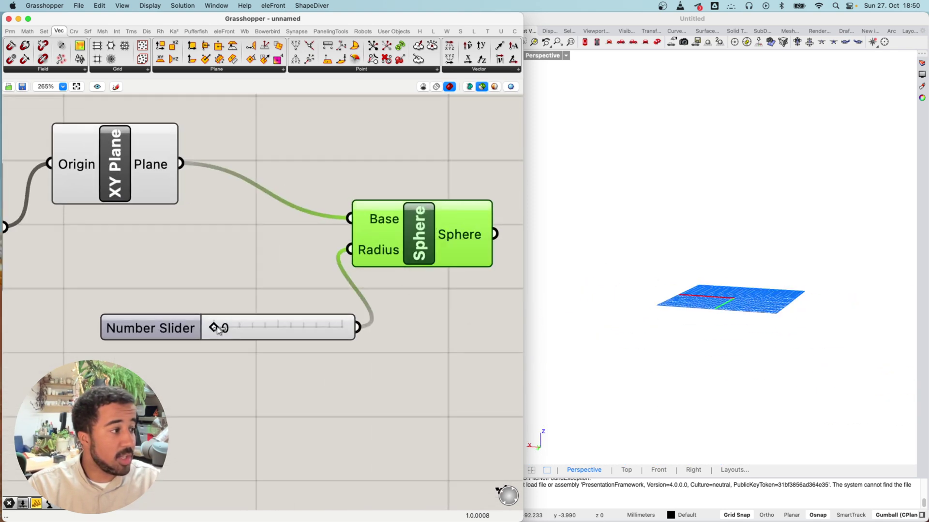
pyautogui.moveTo(218, 331); pyautogui.dragTo(244, 329)
pyautogui.scroll(3, 696, 284)
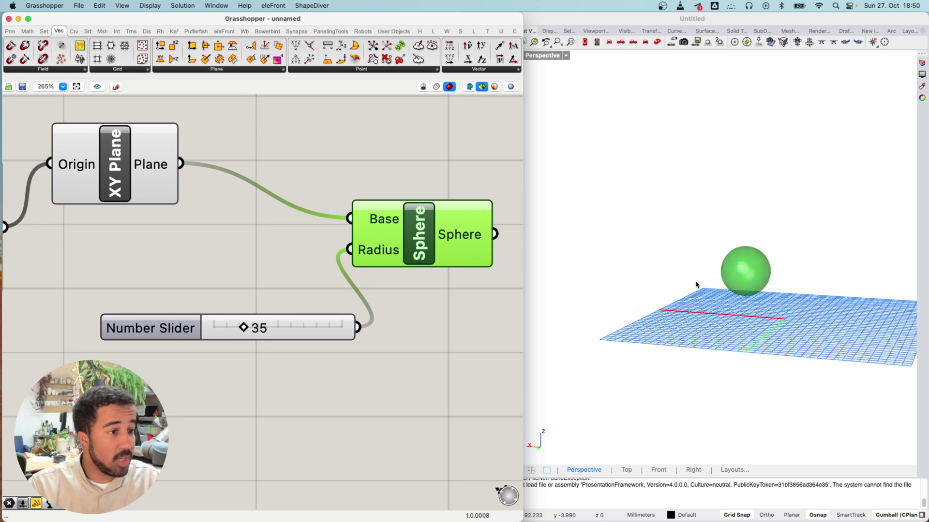
pyautogui.scroll(5, 695, 284)
pyautogui.scroll(-5, 319, 290)
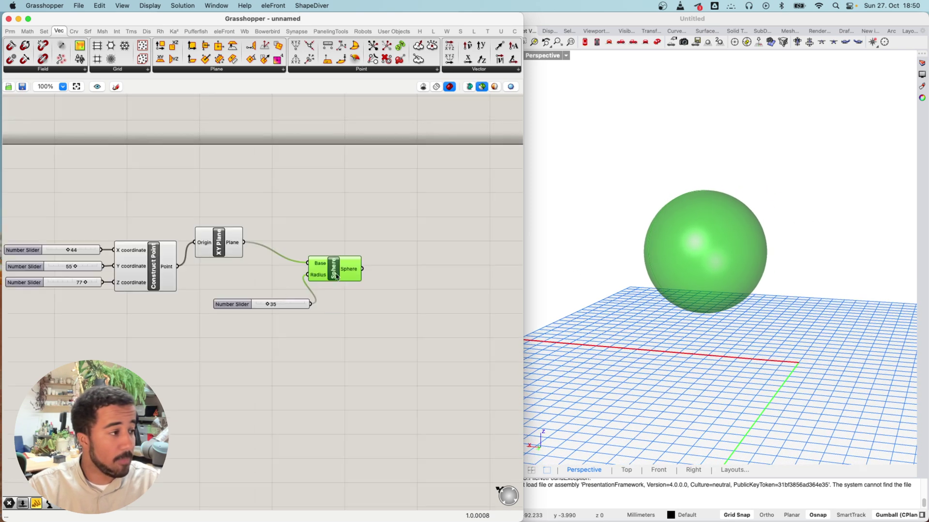
# Move the Sphere component lower right and orbit the Rhino view around the sphere
pyautogui.moveTo(337, 277); pyautogui.dragTo(276, 275, button='right')
pyautogui.moveTo(277, 276); pyautogui.dragTo(310, 305)
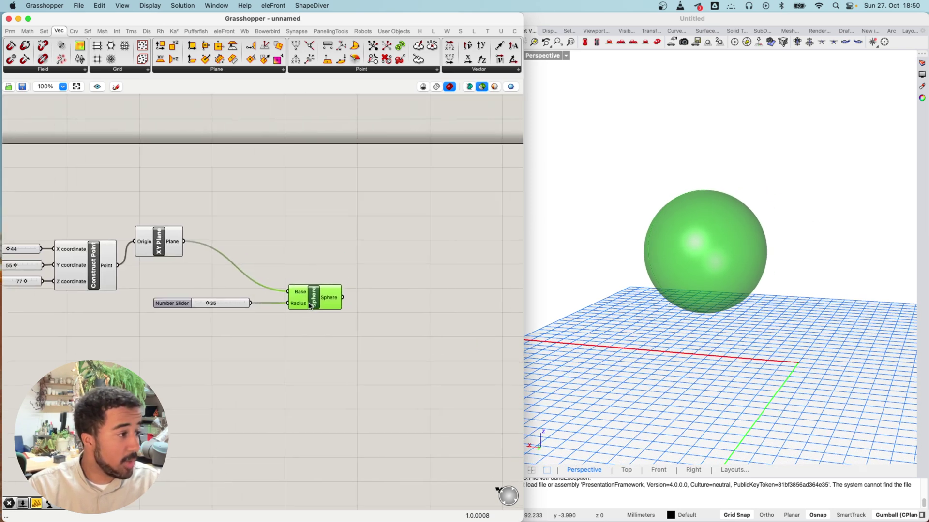
pyautogui.click(303, 332)
pyautogui.click(310, 296)
pyautogui.moveTo(677, 264); pyautogui.dragTo(708, 274, button='right')
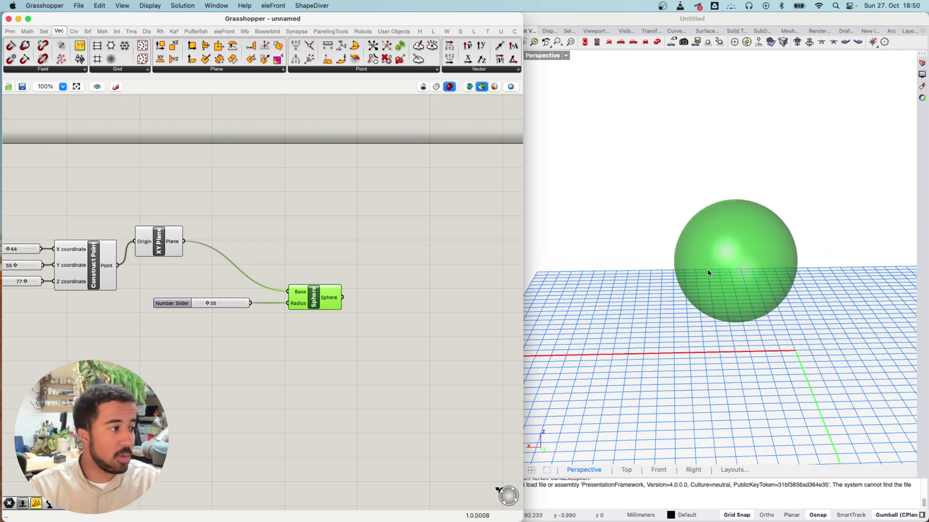
pyautogui.moveTo(108, 269); pyautogui.dragTo(210, 269, button='right')
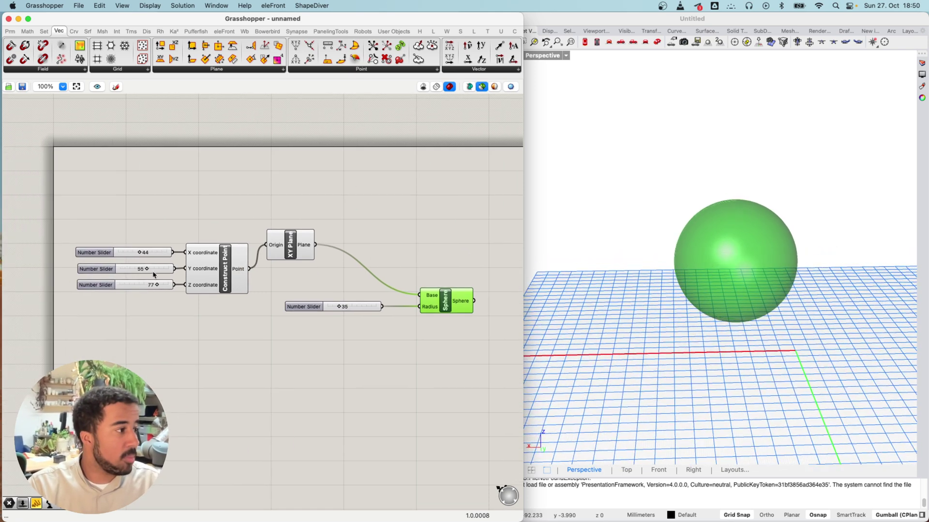
pyautogui.moveTo(425, 276); pyautogui.dragTo(307, 274, button='right')
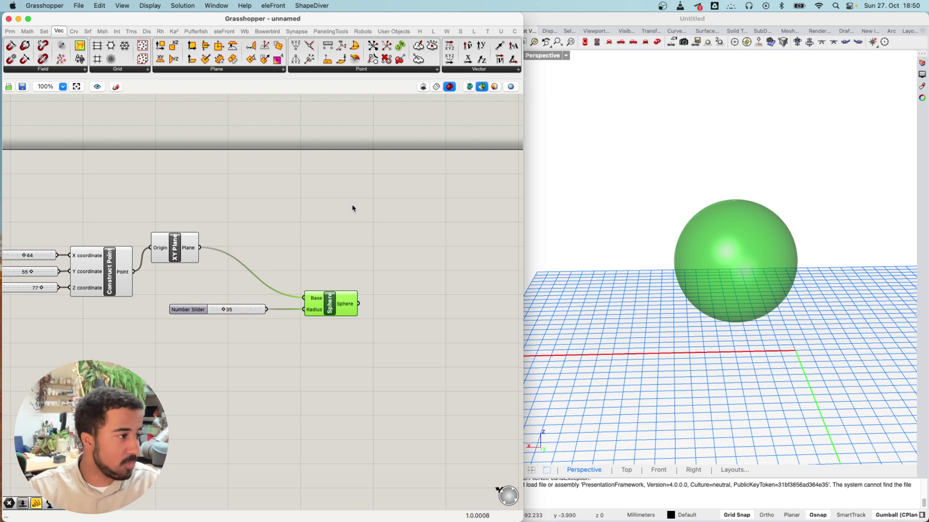
# Place a Populate Geometry component from the Vector tab's Grid panel beside the Sphere
pyautogui.click(148, 69)
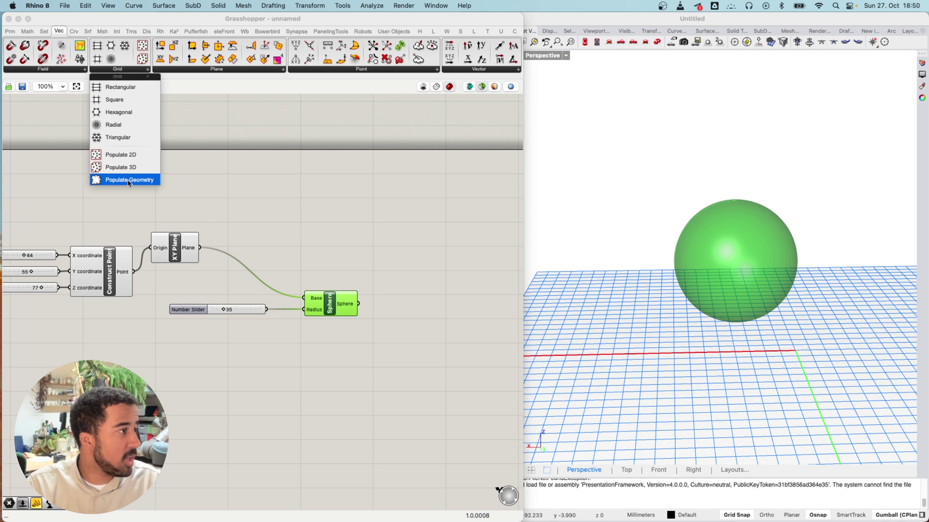
pyautogui.click(166, 174)
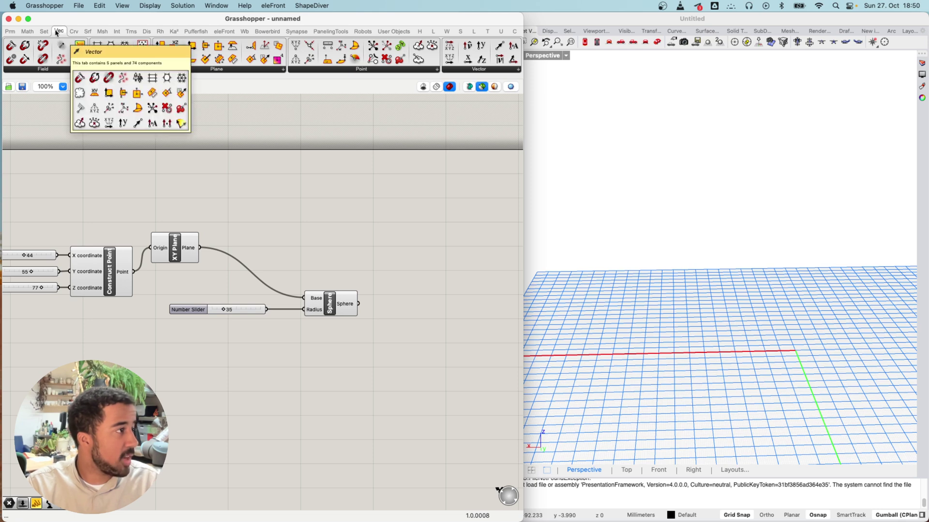
pyautogui.click(146, 69)
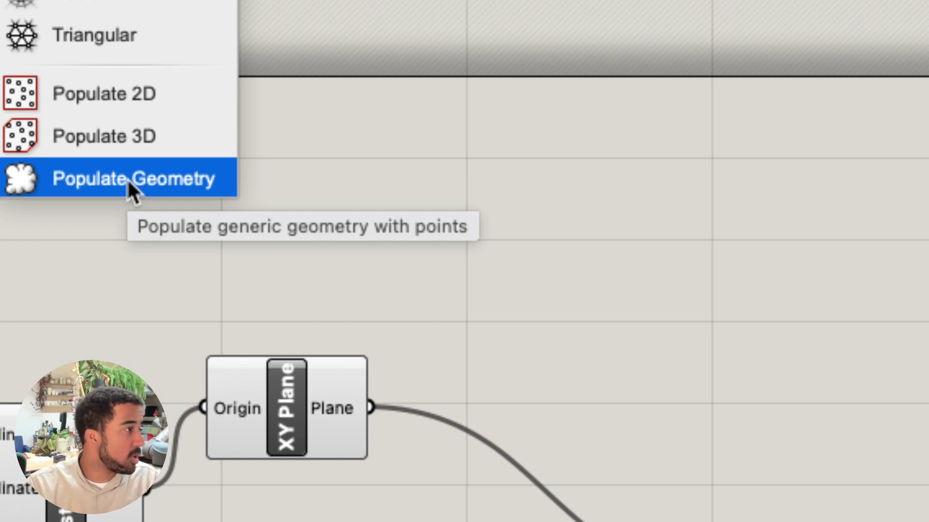
pyautogui.click(129, 180)
pyautogui.click(249, 228)
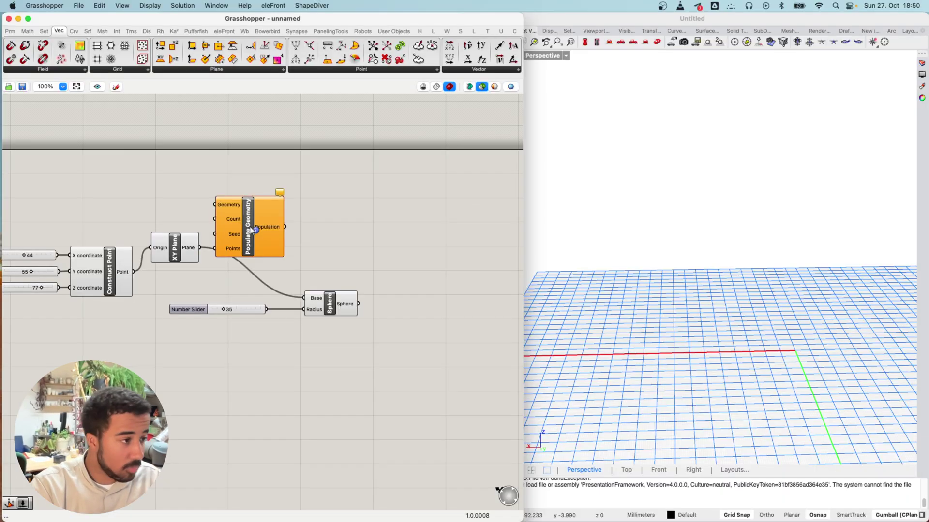
pyautogui.click(572, 344)
# Position Populate Geometry beside the Sphere and wire the sphere into its Geometry input
pyautogui.moveTo(349, 250); pyautogui.dragTo(451, 334)
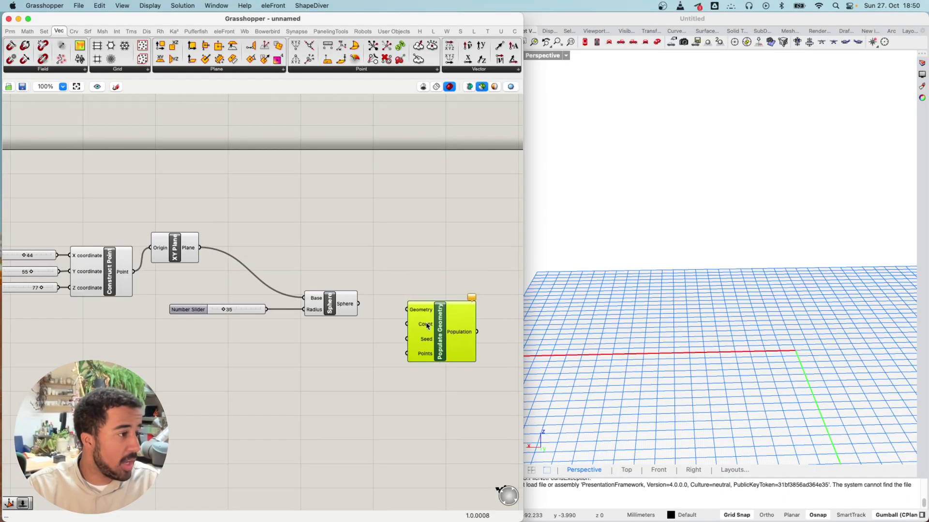
pyautogui.moveTo(450, 334); pyautogui.dragTo(353, 313, button='right')
pyautogui.moveTo(260, 282); pyautogui.dragTo(351, 303)
# Alt-drag a copy of the radius slider, wire it to Count and set it to 14
pyautogui.click(146, 289)
pyautogui.moveTo(145, 290); pyautogui.dragTo(181, 287, button='right')
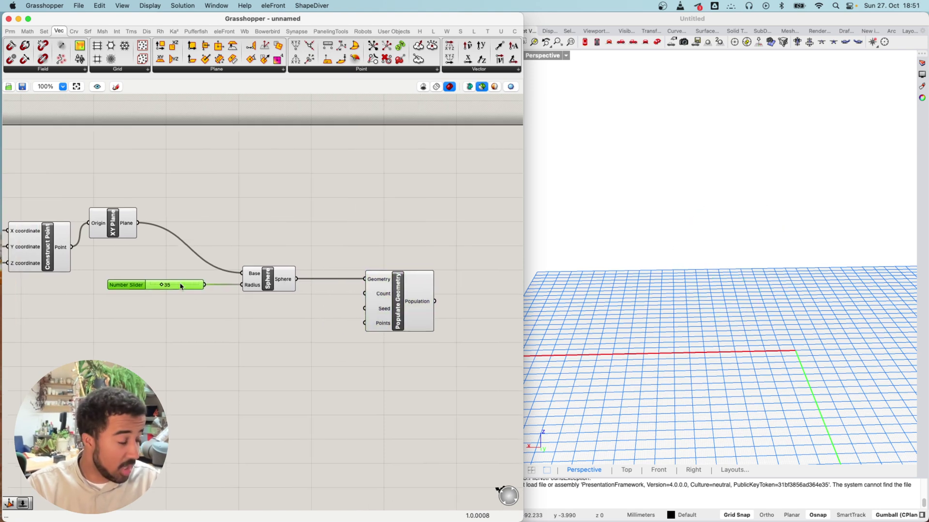
pyautogui.keyDown('alt'); pyautogui.moveTo(181, 287); pyautogui.dragTo(291, 320); pyautogui.keyUp('alt')
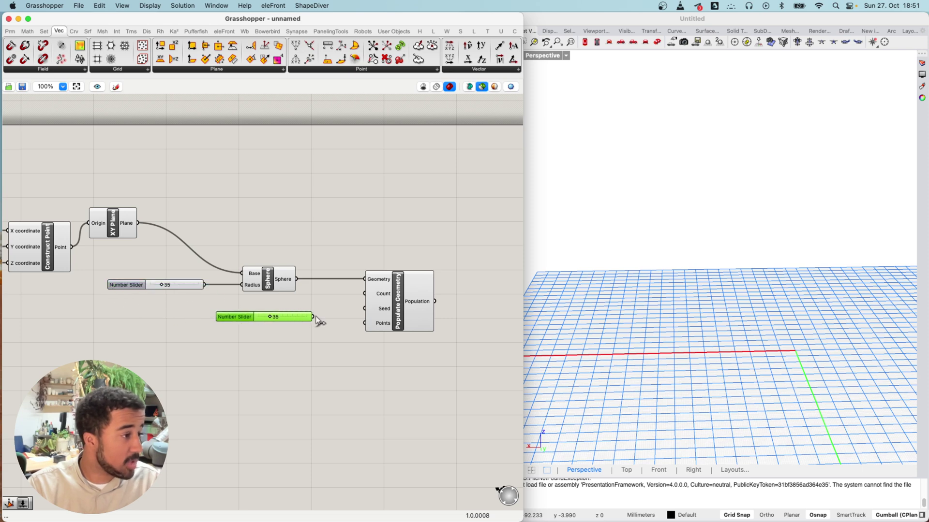
pyautogui.moveTo(367, 291); pyautogui.dragTo(395, 310)
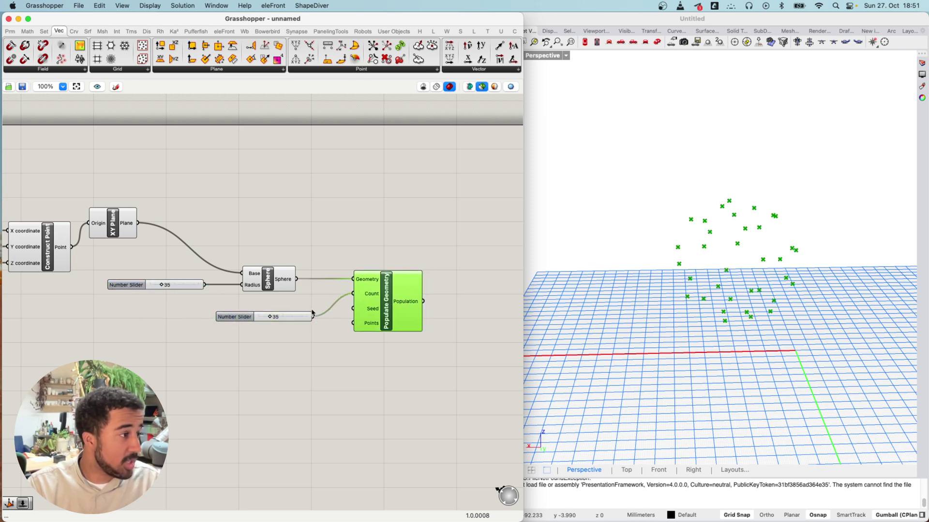
pyautogui.moveTo(274, 317); pyautogui.dragTo(263, 317)
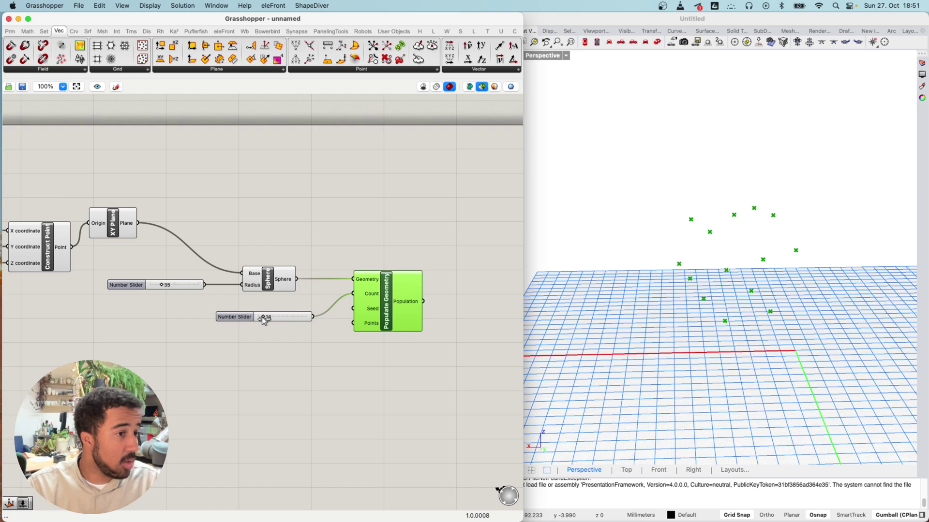
# Orbit the Rhino view with Sphere and Populate Geometry previewed to inspect the 14 points
pyautogui.moveTo(697, 295); pyautogui.dragTo(676, 276, button='right')
pyautogui.moveTo(426, 305); pyautogui.dragTo(209, 300, button='right')
pyautogui.click(384, 308)
pyautogui.click(300, 307)
pyautogui.scroll(5, 268, 308)
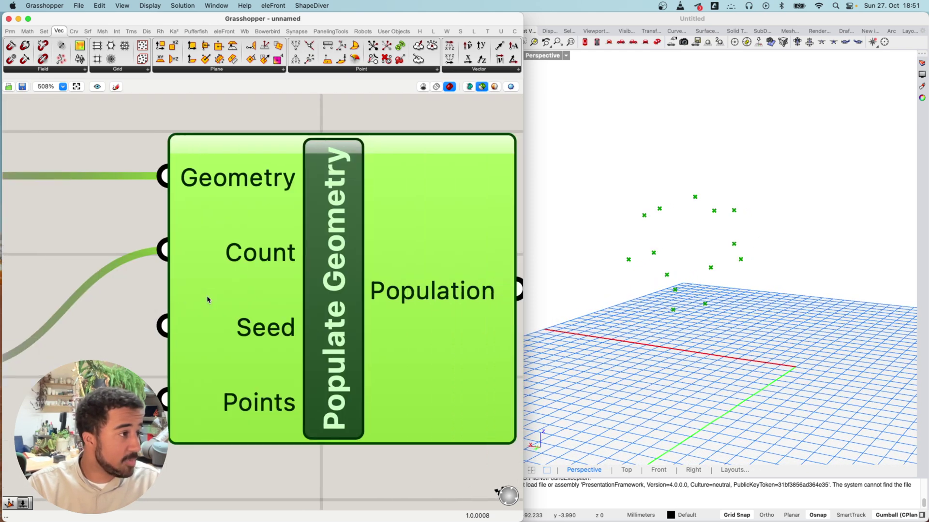
pyautogui.scroll(-3, 208, 295)
pyautogui.moveTo(77, 230); pyautogui.dragTo(216, 246, button='right')
pyautogui.keyDown('shift'); pyautogui.click(82, 241); pyautogui.keyUp('shift')
pyautogui.moveTo(634, 260); pyautogui.dragTo(798, 237, button='right')
pyautogui.moveTo(416, 282); pyautogui.dragTo(315, 267, button='right')
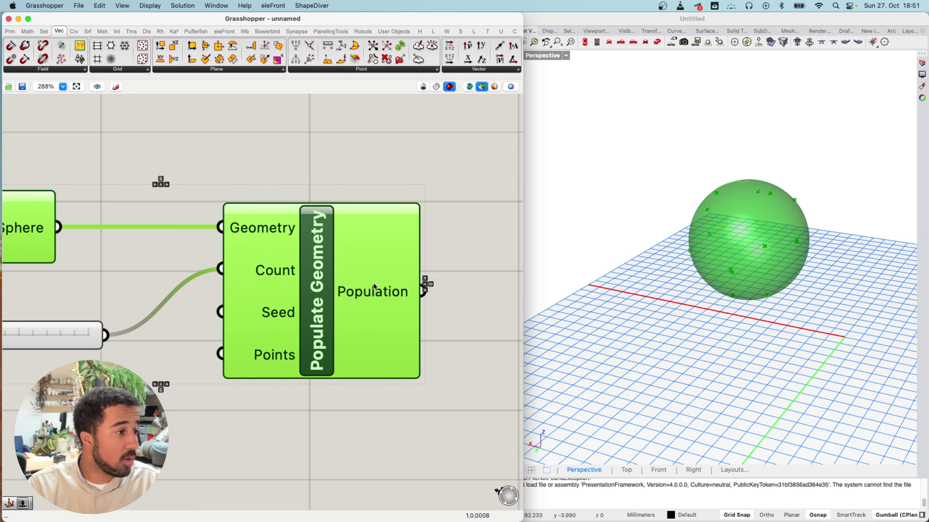
pyautogui.moveTo(374, 285)
pyautogui.scroll(-6, 338, 286)
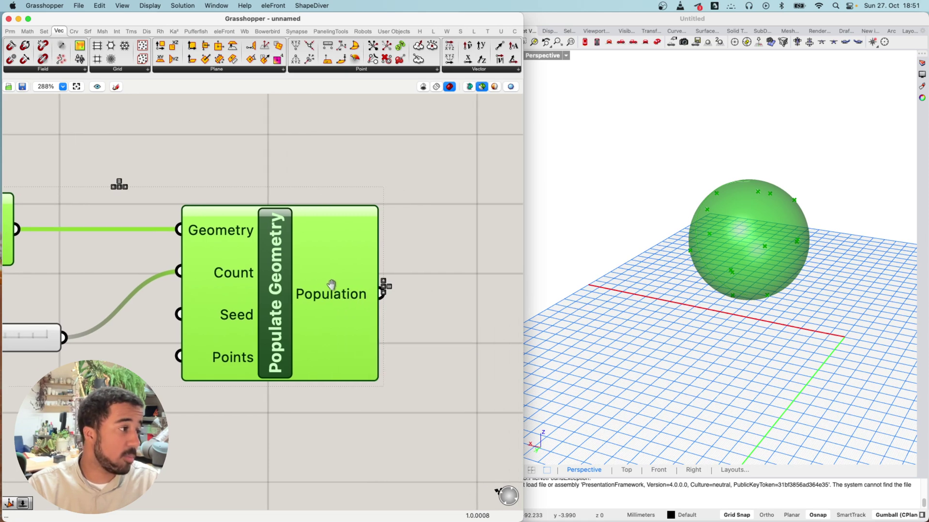
pyautogui.click(268, 297)
pyautogui.moveTo(267, 298); pyautogui.dragTo(249, 296)
pyautogui.moveTo(380, 290); pyautogui.dragTo(348, 290)
pyautogui.moveTo(351, 290)
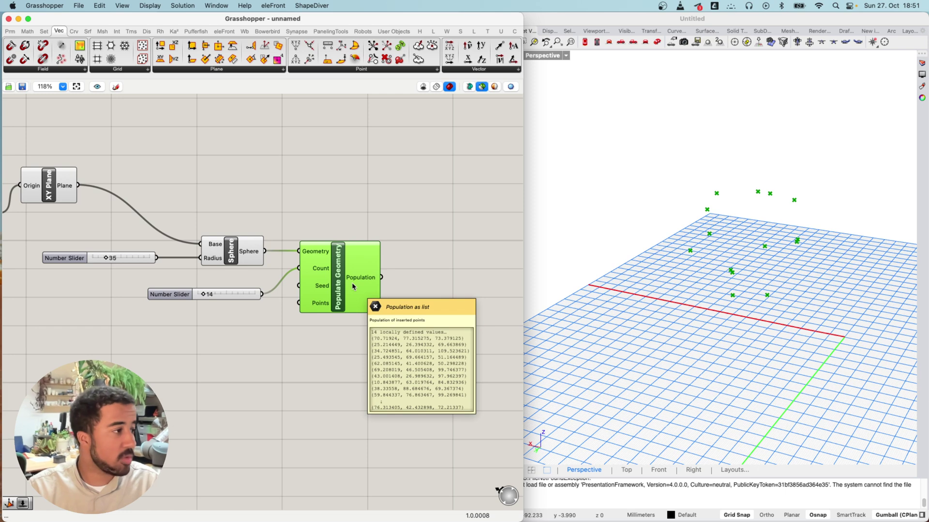
pyautogui.scroll(2, 352, 286)
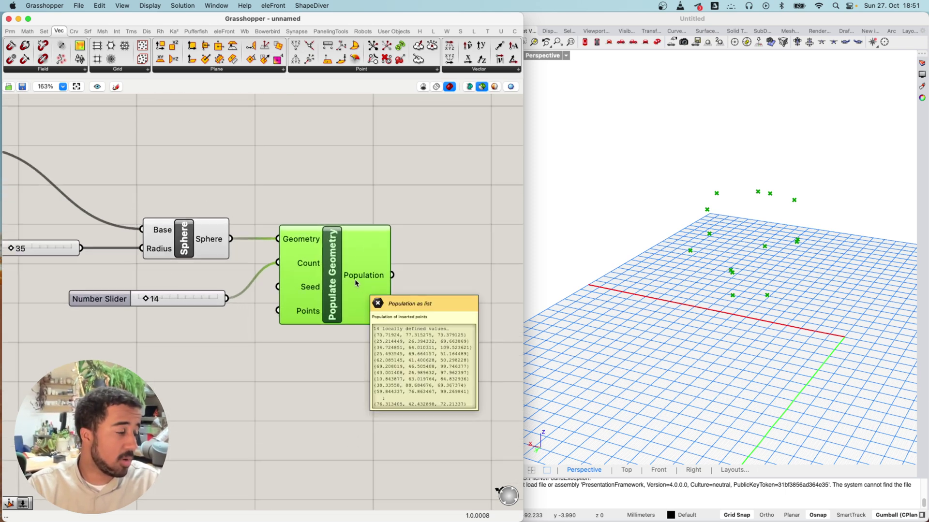
pyautogui.moveTo(355, 283); pyautogui.dragTo(312, 282, button='right')
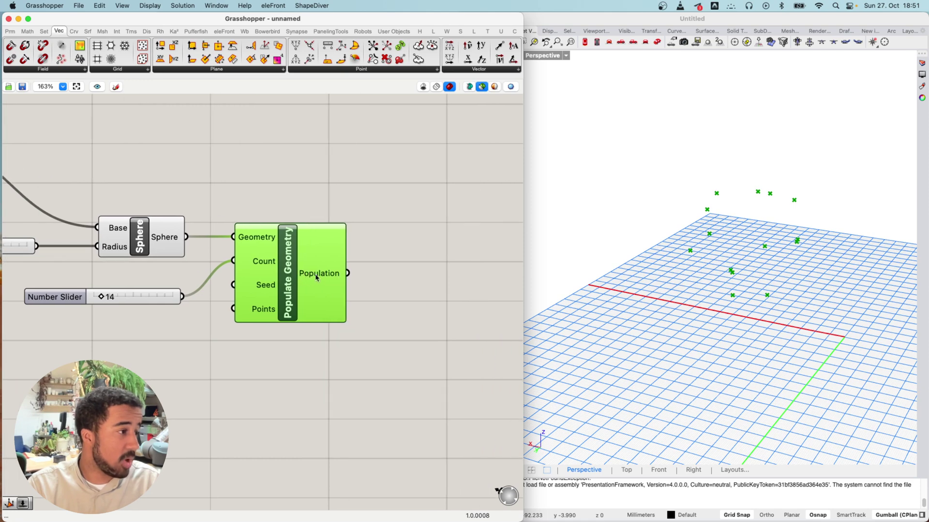
pyautogui.moveTo(311, 278)
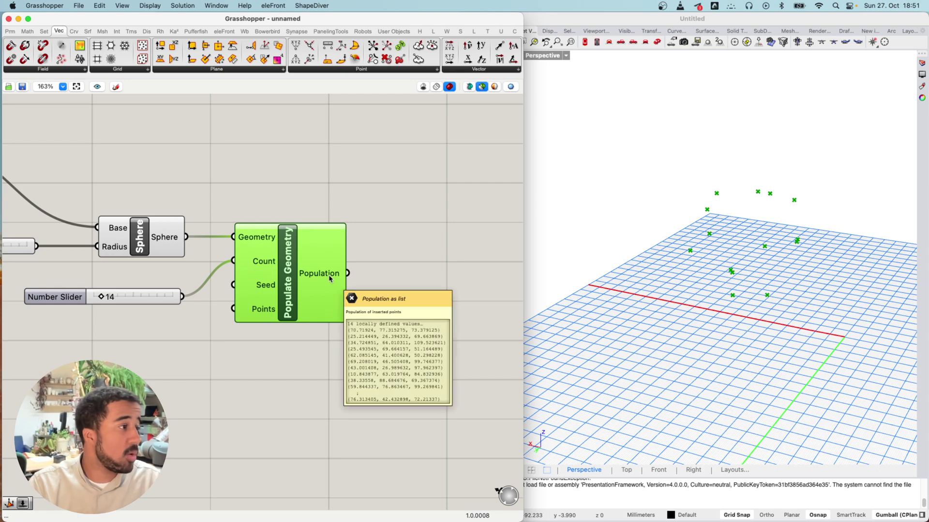
pyautogui.hscroll(-8, 329, 278)
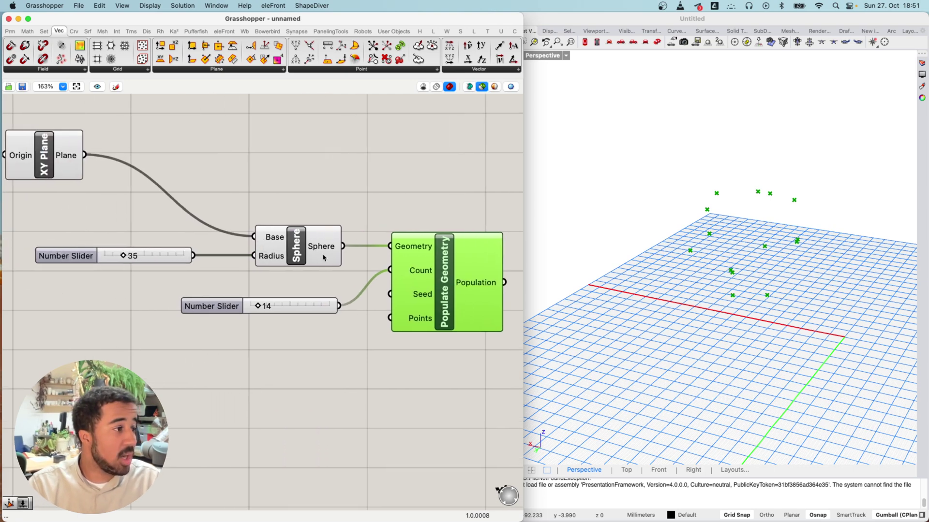
pyautogui.hscroll(3, 334, 249)
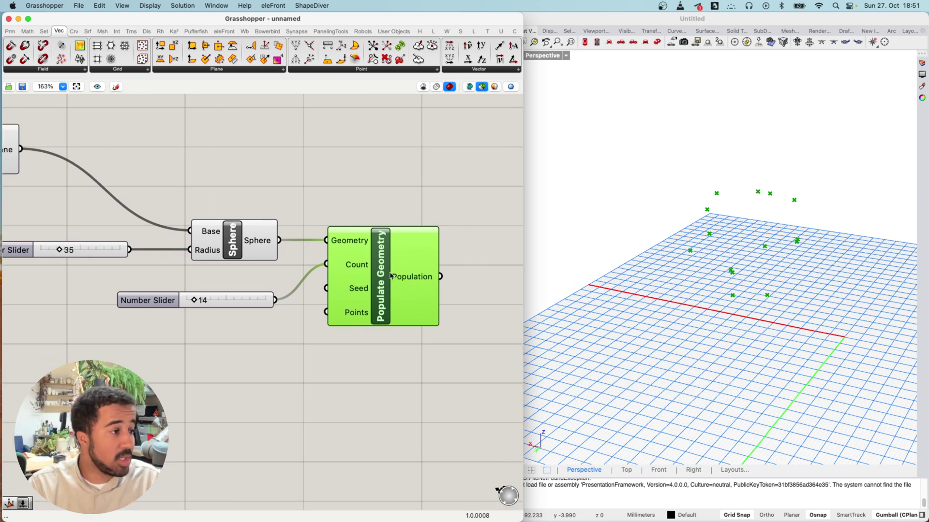
# Duplicate the Sphere and its radius slider and place the copies below Populate Geometry
pyautogui.click(255, 245)
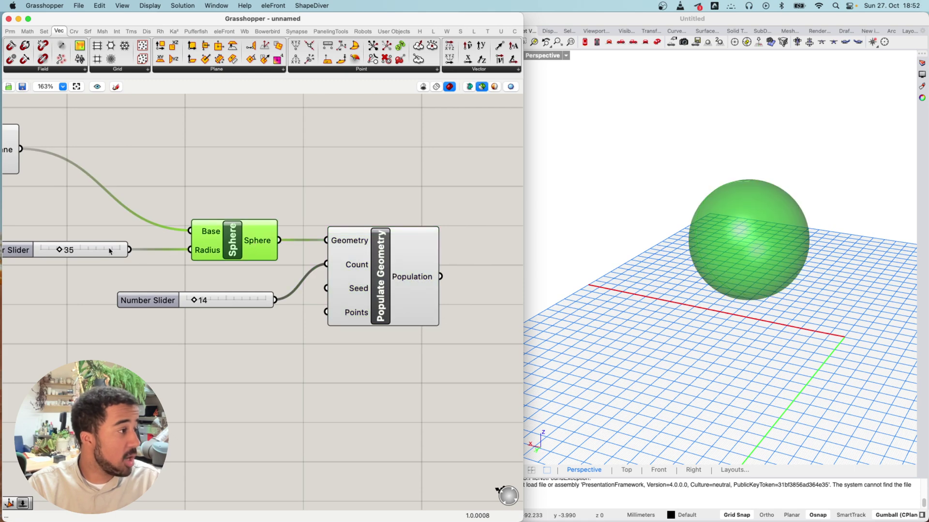
pyautogui.hscroll(-2, 121, 251)
pyautogui.keyDown('shift'); pyautogui.click(137, 251); pyautogui.keyUp('shift')
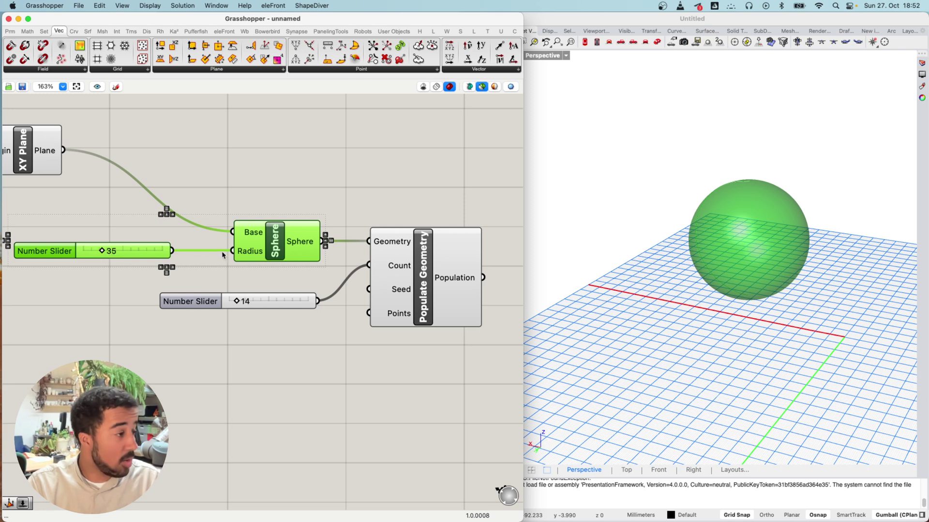
pyautogui.keyDown('alt'); pyautogui.moveTo(259, 252); pyautogui.dragTo(266, 260); pyautogui.keyUp('alt')
pyautogui.scroll(-2, 264, 257)
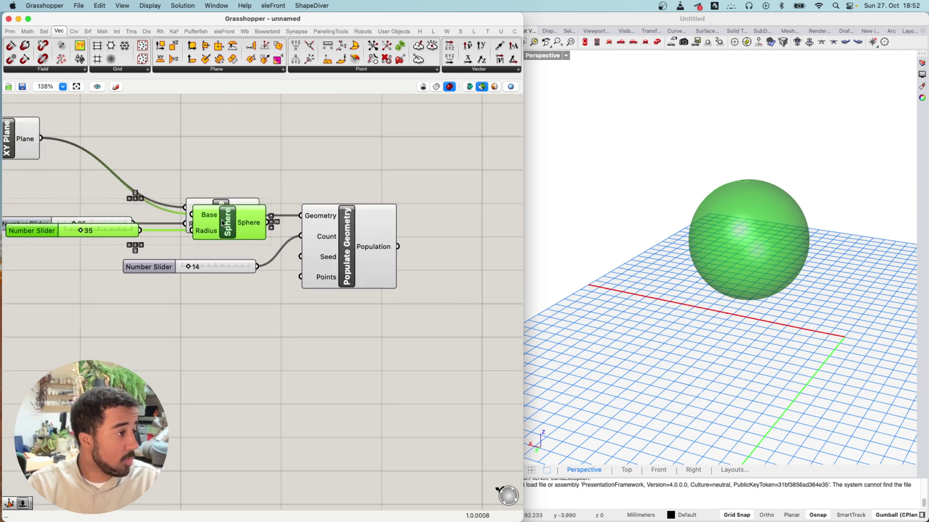
pyautogui.moveTo(222, 222); pyautogui.dragTo(456, 313)
pyautogui.hscroll(7, 456, 313)
pyautogui.moveTo(297, 312); pyautogui.dragTo(324, 297)
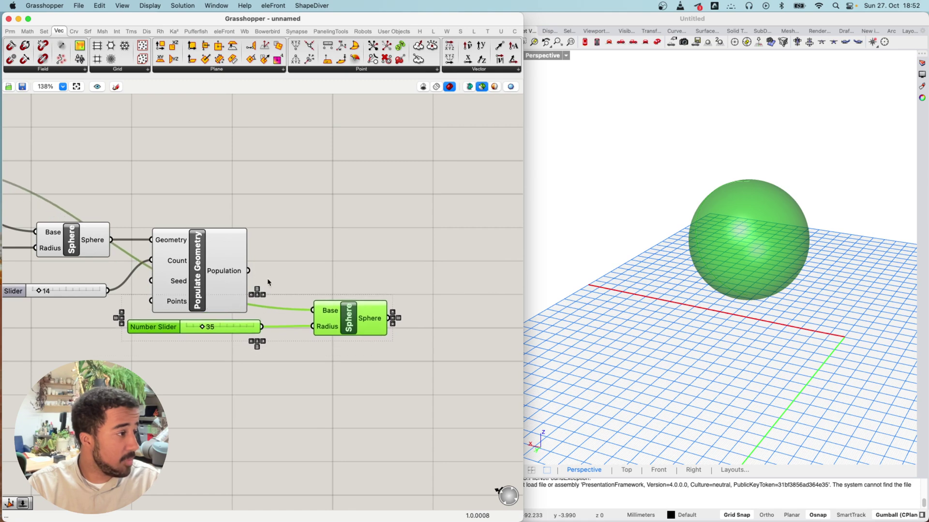
pyautogui.click(268, 282)
pyautogui.moveTo(227, 328); pyautogui.dragTo(243, 354)
# Set the copied slider to 12 and connect Population to the new Sphere's Base
pyautogui.moveTo(339, 326); pyautogui.dragTo(364, 314)
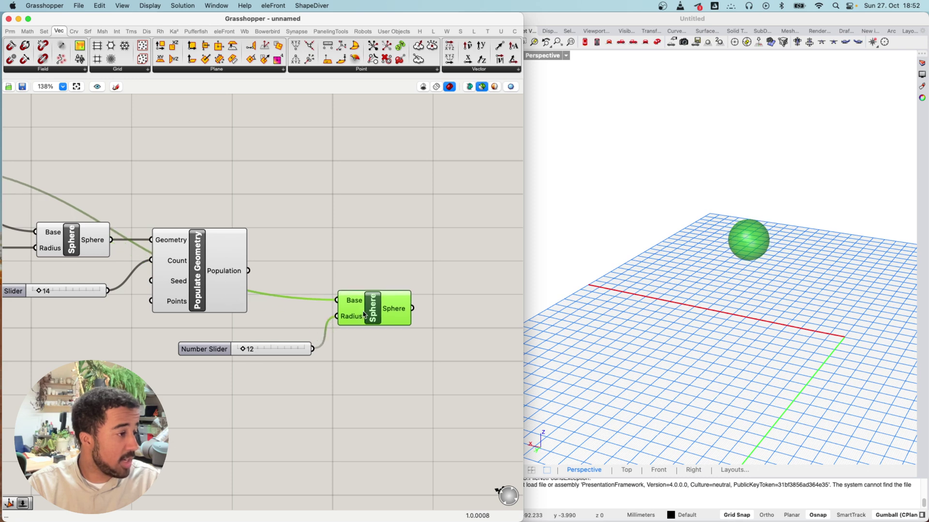
pyautogui.moveTo(353, 302)
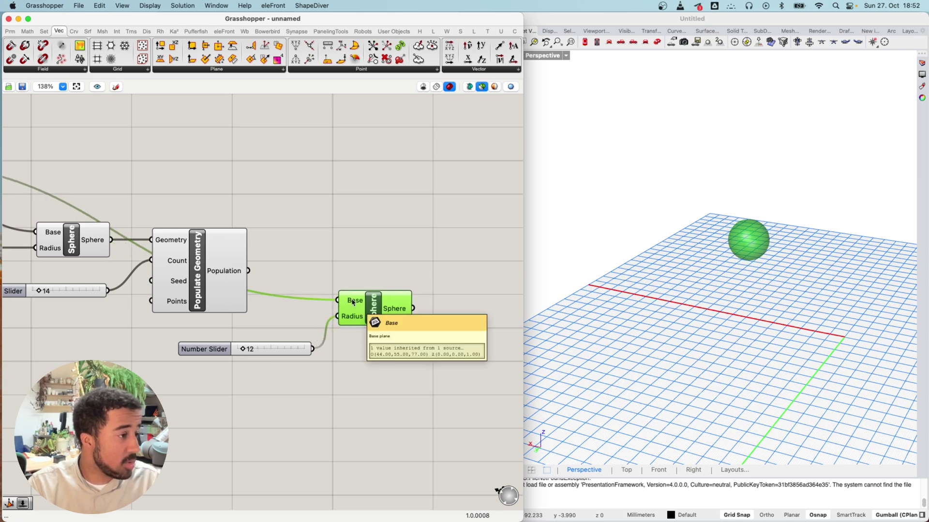
pyautogui.hscroll(-10, 315, 299)
pyautogui.scroll(2, 314, 299)
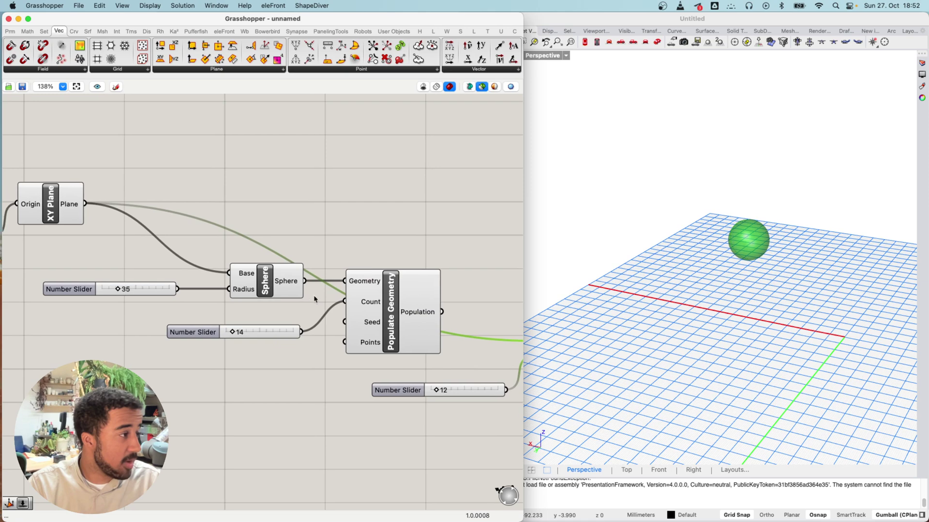
pyautogui.click(53, 209)
pyautogui.moveTo(323, 261); pyautogui.dragTo(100, 189, button='right')
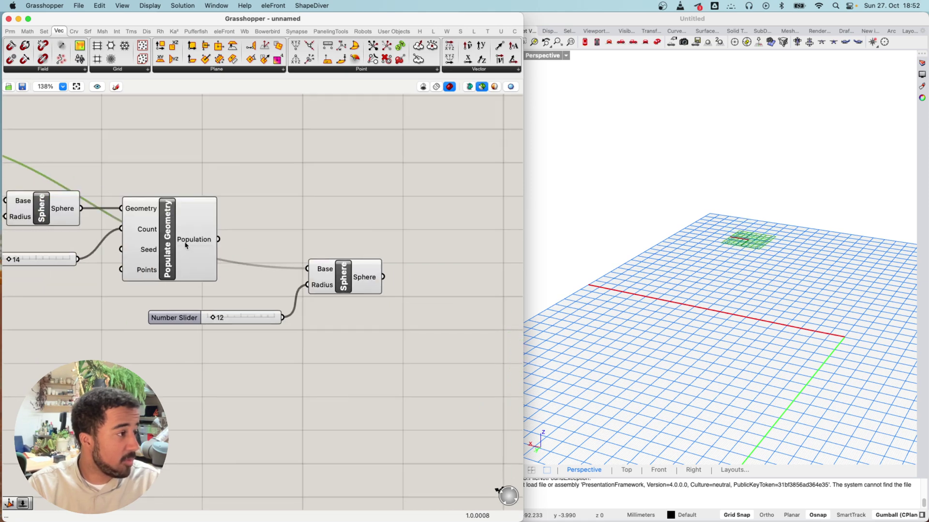
pyautogui.moveTo(186, 243)
pyautogui.scroll(3, 186, 244)
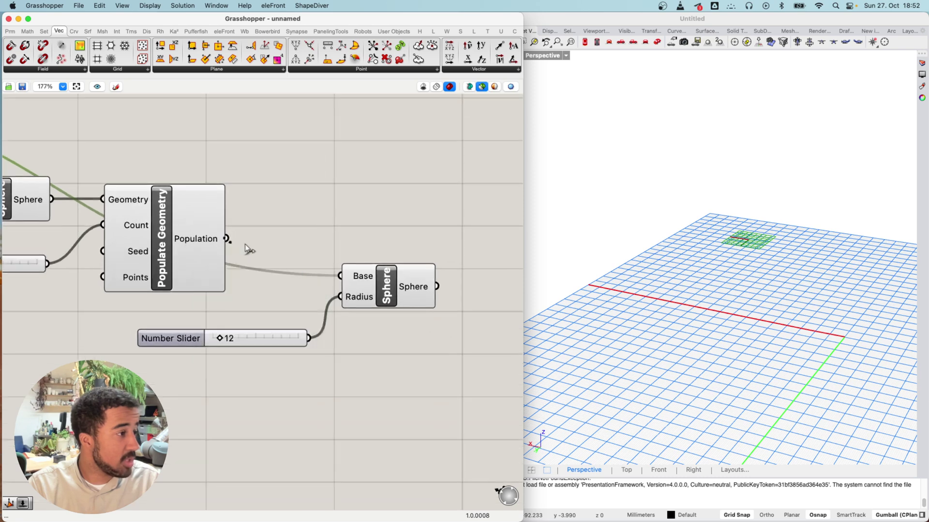
pyautogui.moveTo(226, 239); pyautogui.dragTo(341, 276)
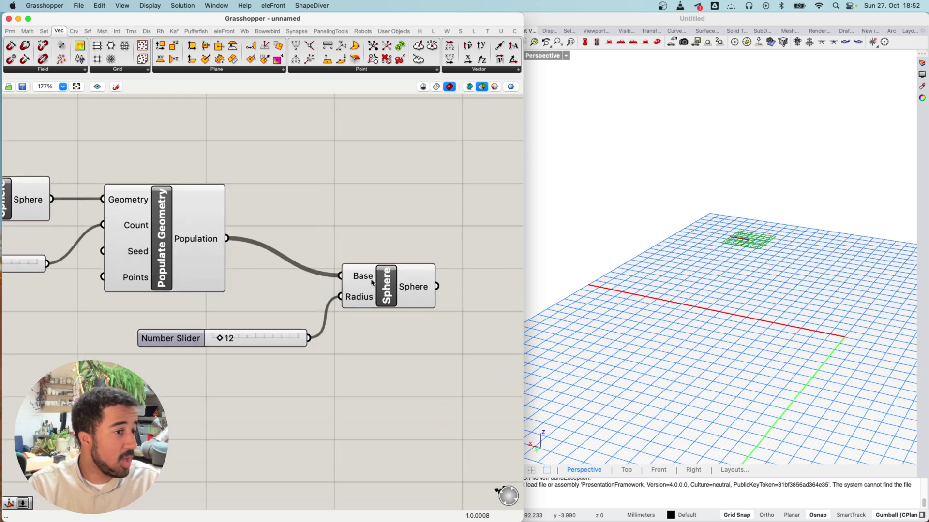
pyautogui.click(344, 286)
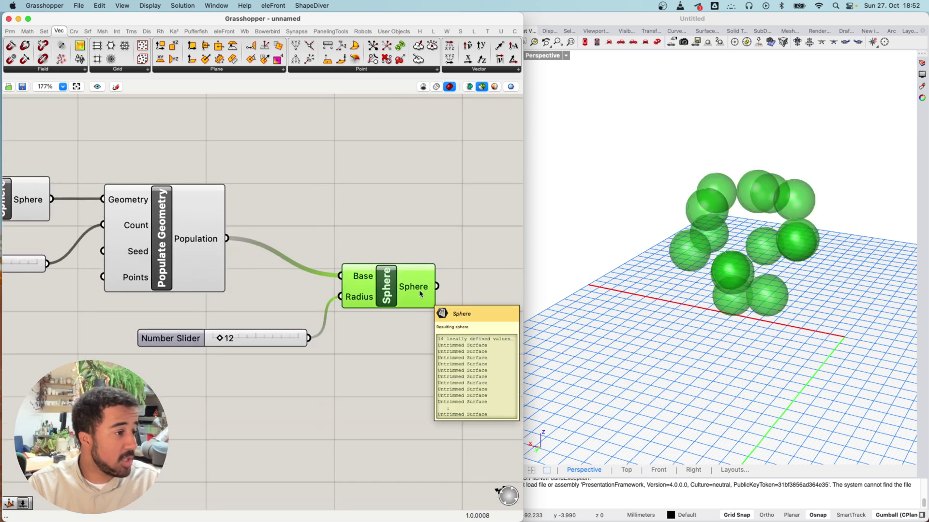
# Preview the large base sphere together with the 14 small spheres
pyautogui.moveTo(755, 271); pyautogui.dragTo(686, 259, button='right')
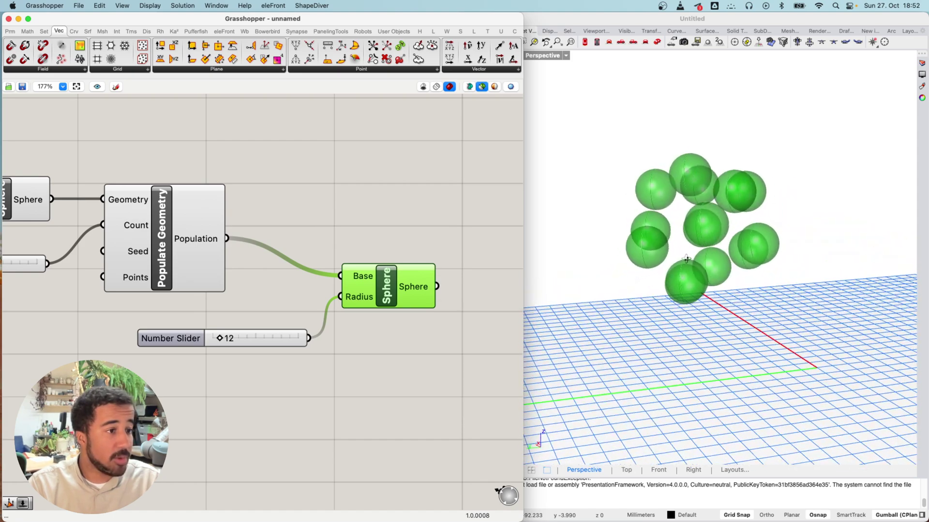
pyautogui.scroll(-3, 306, 227)
pyautogui.moveTo(177, 213)
pyautogui.mouseDown(button='right')
pyautogui.moveTo(300, 243)
pyautogui.moveTo(215, 235)
pyautogui.moveTo(162, 208)
pyautogui.mouseUp(button='right')
pyautogui.moveTo(283, 213); pyautogui.dragTo(183, 192, button='right')
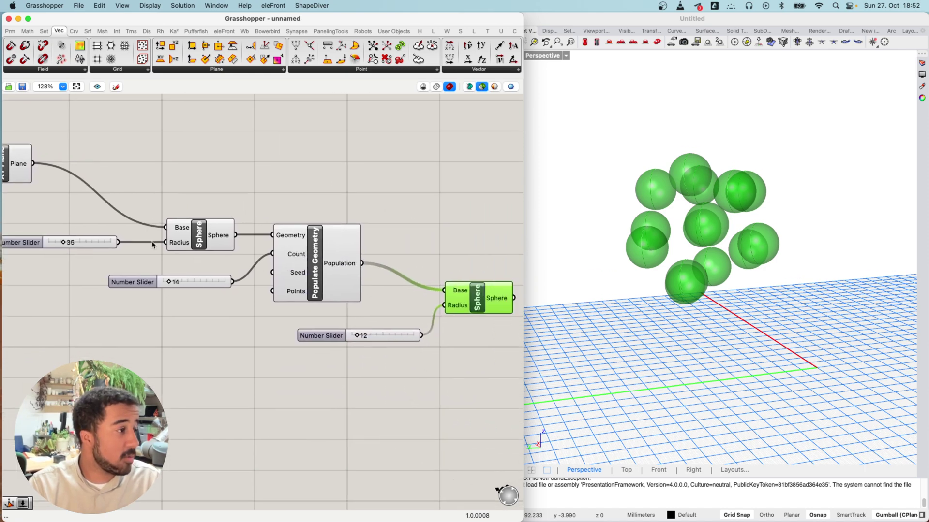
pyautogui.moveTo(154, 245); pyautogui.dragTo(299, 270, button='right')
pyautogui.click(354, 262)
# Preview the populated points and nudge the second Sphere component up slightly
pyautogui.moveTo(695, 241); pyautogui.dragTo(671, 249, button='right')
pyautogui.keyDown('shift'); pyautogui.click(477, 296); pyautogui.keyUp('shift')
pyautogui.moveTo(447, 238); pyautogui.dragTo(244, 213, button='right')
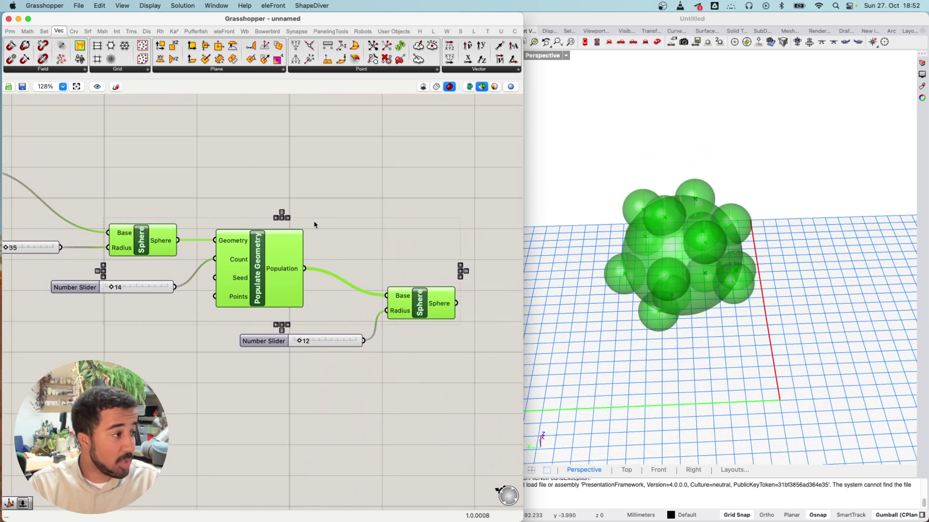
pyautogui.click(396, 239)
pyautogui.moveTo(424, 311); pyautogui.dragTo(427, 284)
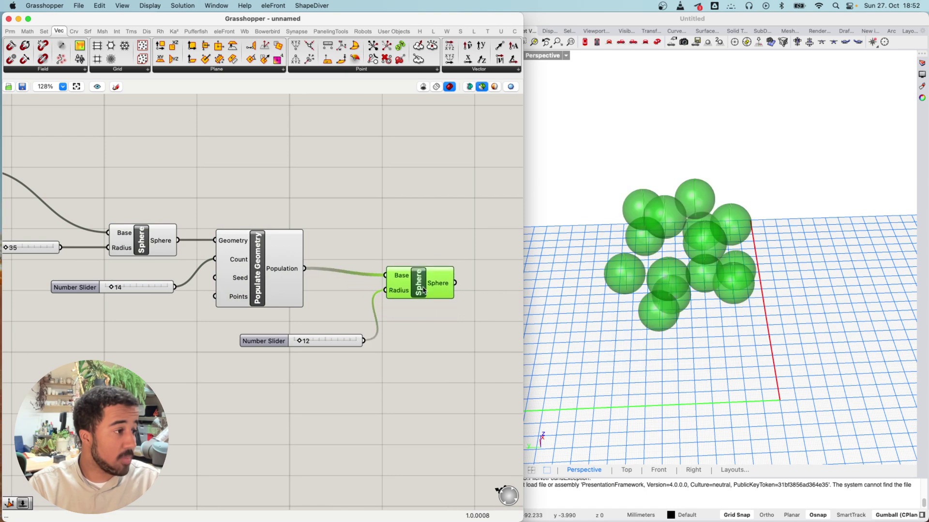
pyautogui.keyDown('shift'); pyautogui.click(280, 270); pyautogui.keyUp('shift')
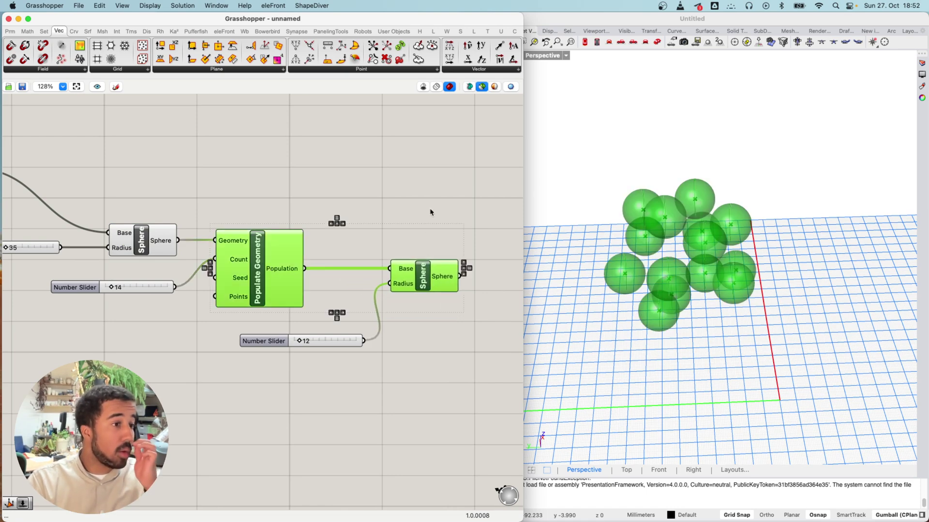
pyautogui.moveTo(721, 282); pyautogui.dragTo(695, 249, button='right')
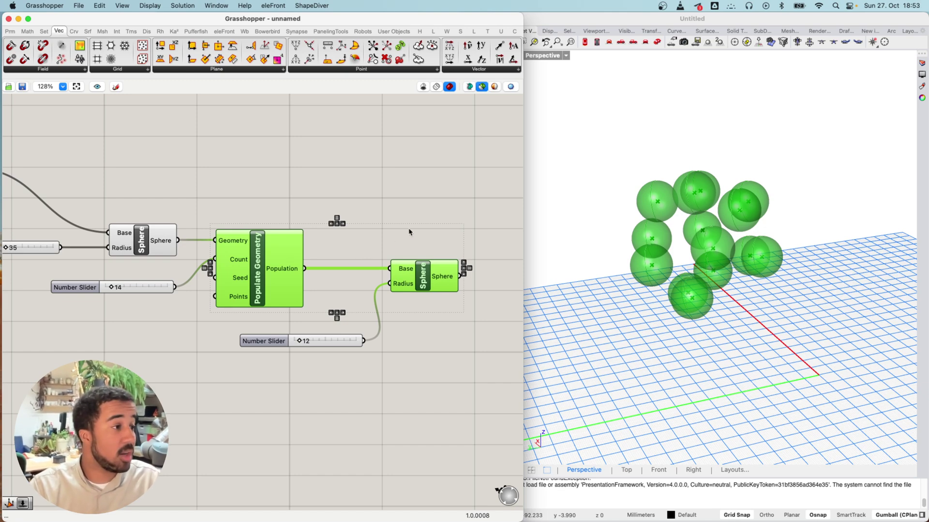
pyautogui.click(448, 322)
pyautogui.click(451, 289)
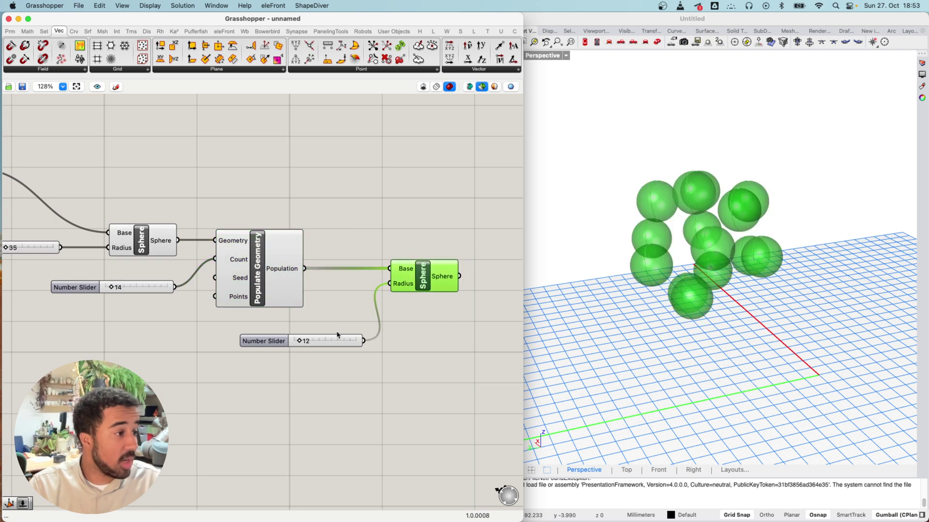
pyautogui.keyDown('shift'); pyautogui.click(339, 339); pyautogui.keyUp('shift')
pyautogui.press('super+v')
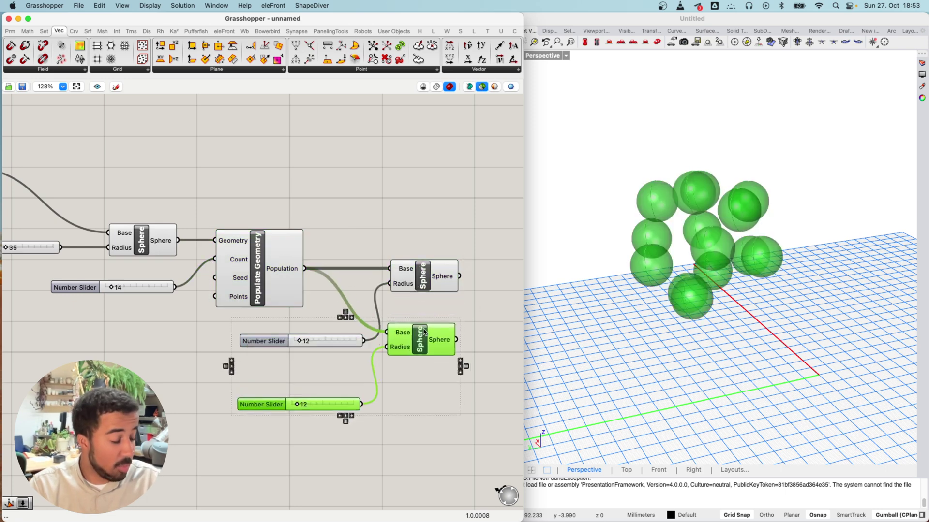
pyautogui.press('super+v')
pyautogui.moveTo(426, 290); pyautogui.dragTo(428, 394)
pyautogui.click(453, 439)
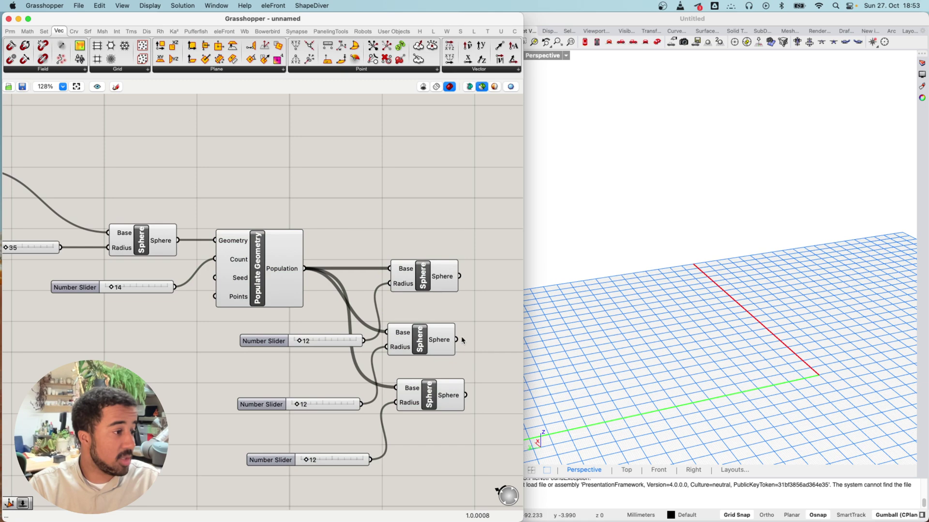
pyautogui.moveTo(470, 322); pyautogui.dragTo(315, 483)
pyautogui.press('Delete')
pyautogui.click(143, 289)
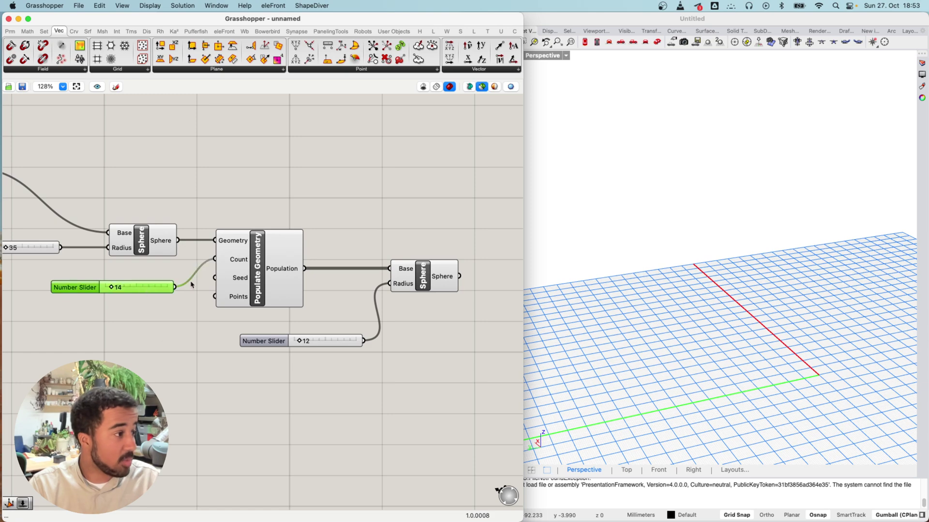
pyautogui.click(284, 284)
pyautogui.keyDown('shift'); pyautogui.click(426, 279); pyautogui.keyUp('shift')
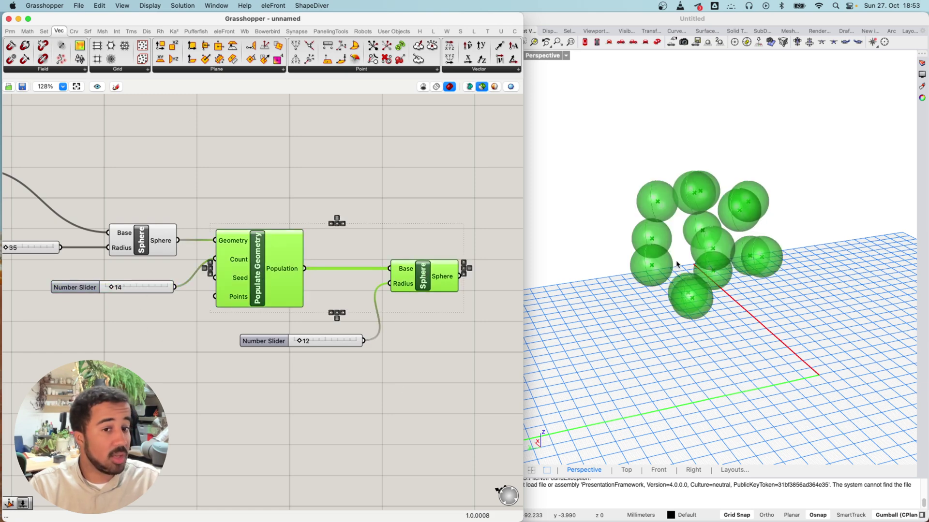
pyautogui.hscroll(5, 677, 265)
pyautogui.scroll(3, 222, 230)
pyautogui.hscroll(-4, 221, 230)
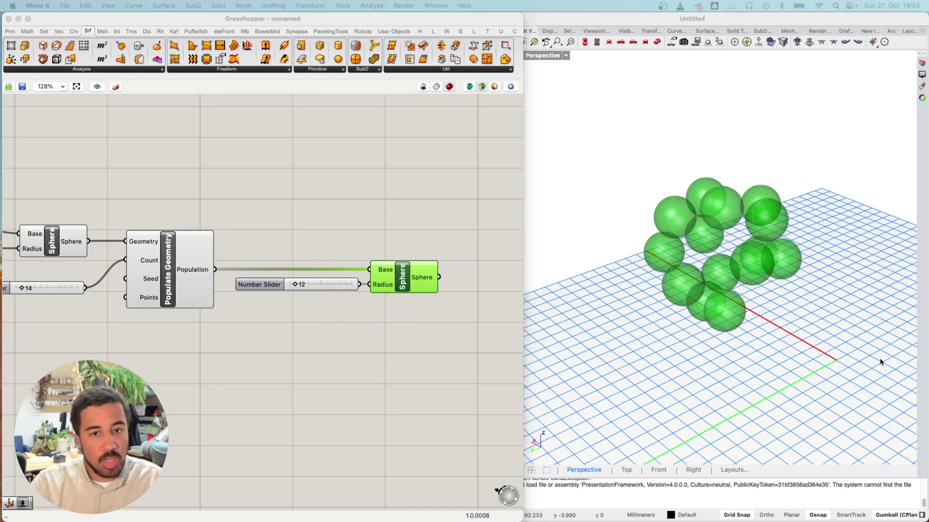
pyautogui.hscroll(-5, 336, 207)
pyautogui.keyDown('shift'); pyautogui.click(128, 245); pyautogui.keyUp('shift')
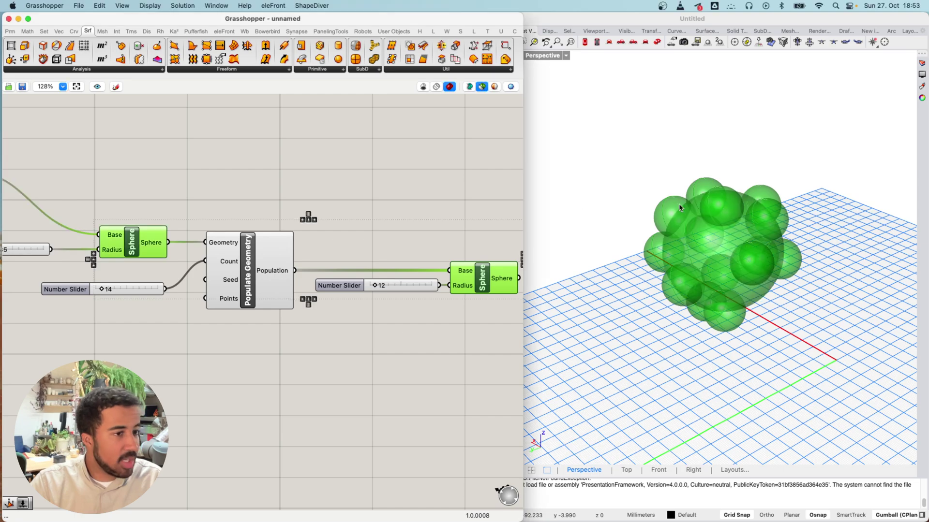
pyautogui.scroll(10, 806, 172)
pyautogui.moveTo(806, 172); pyautogui.dragTo(728, 215, button='right')
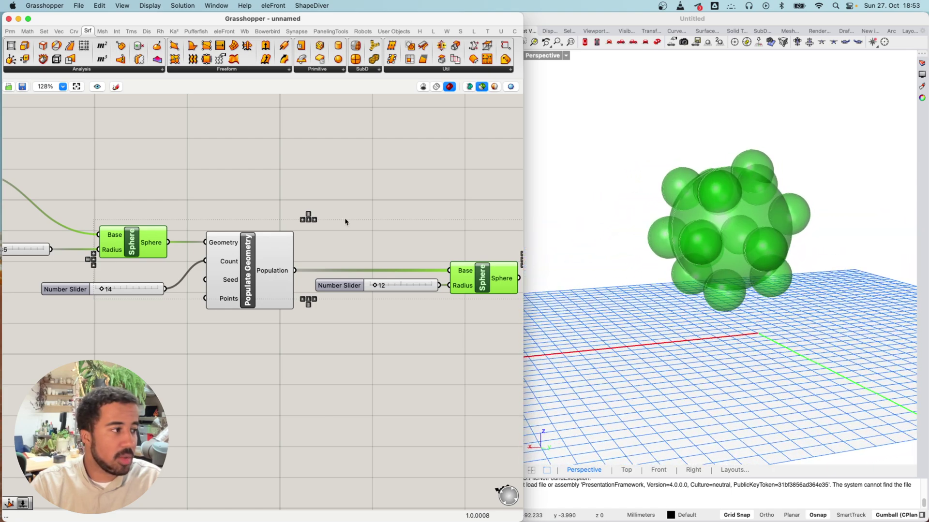
# Move the Sphere and its radius slider down and left to make room
pyautogui.click(262, 254)
pyautogui.moveTo(451, 201); pyautogui.dragTo(328, 201, button='right')
pyautogui.click(368, 183)
pyautogui.moveTo(403, 235); pyautogui.dragTo(315, 302)
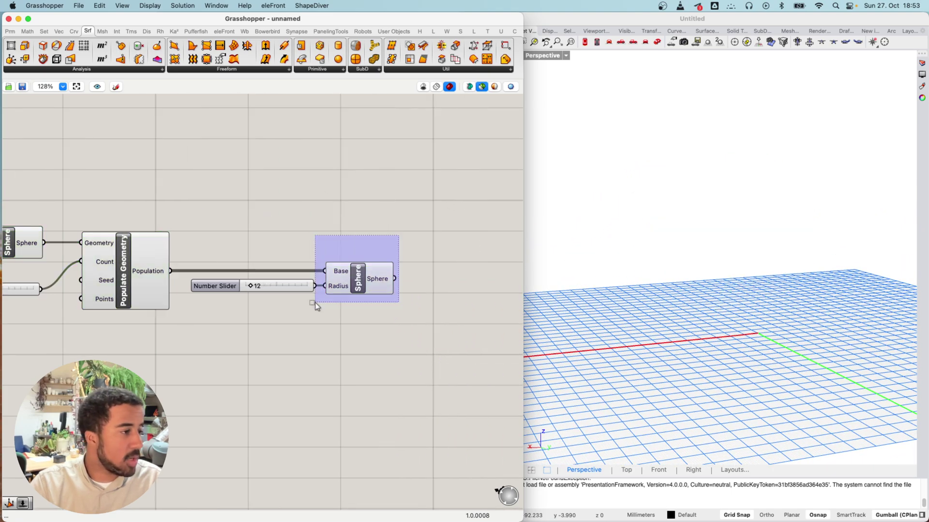
pyautogui.moveTo(352, 276); pyautogui.dragTo(310, 365)
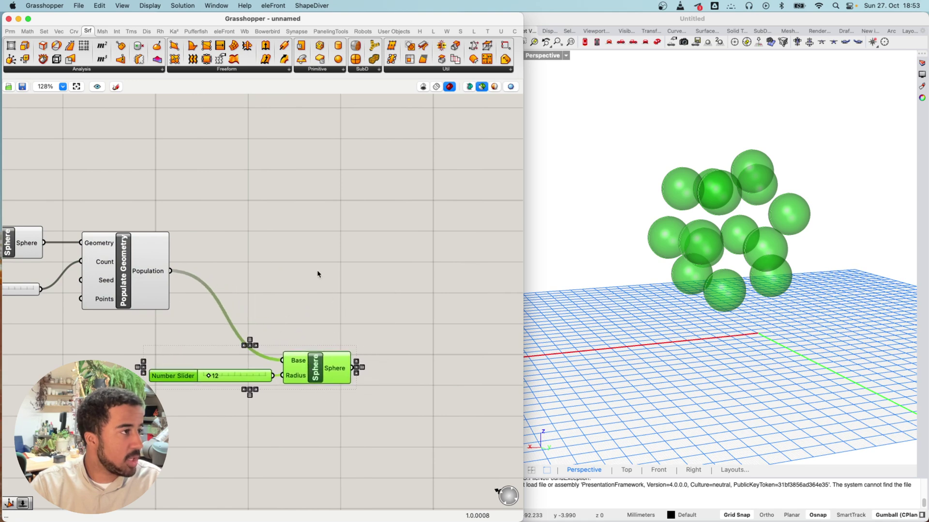
pyautogui.click(319, 274)
# Add a Cylinder component from Surface > Primitive above the Sphere
pyautogui.click(329, 70)
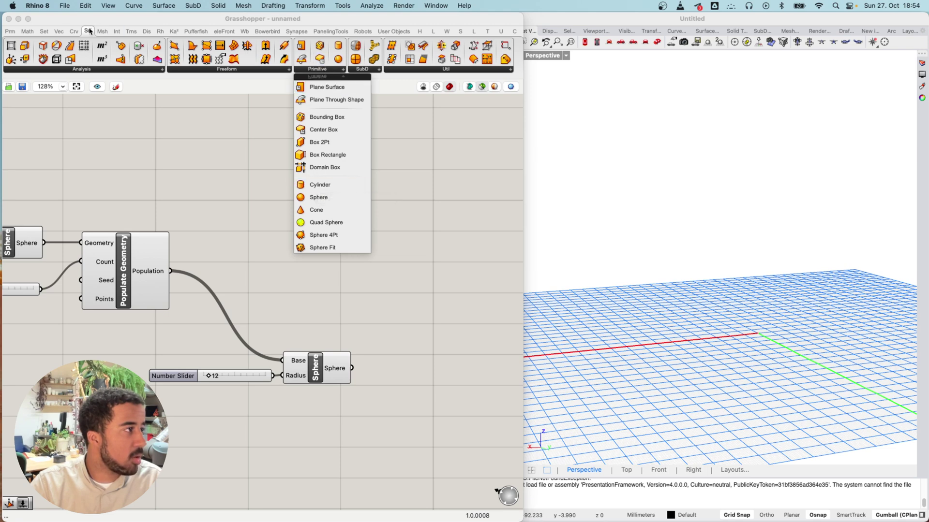
pyautogui.click(320, 184)
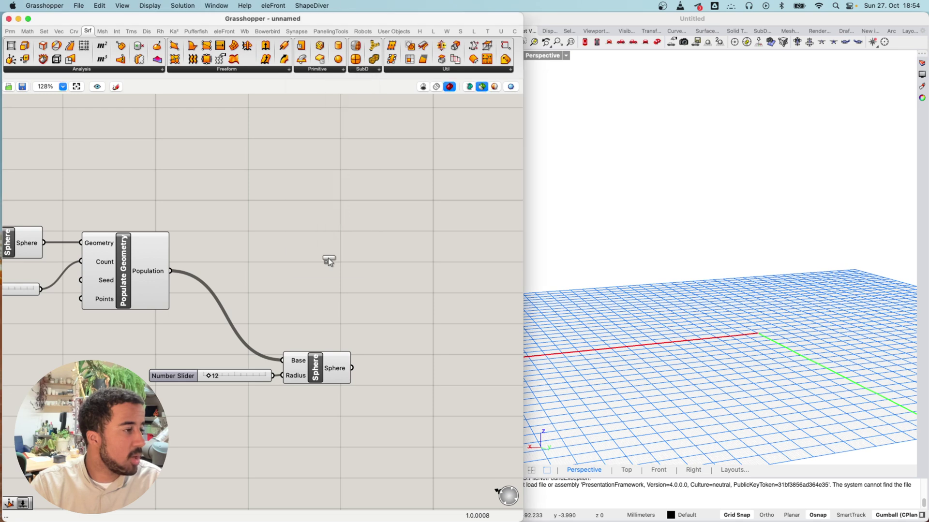
pyautogui.click(328, 257)
pyautogui.moveTo(323, 277); pyautogui.dragTo(339, 311)
# Copy the 12 slider and wire it into the Cylinder's Radius and Length
pyautogui.moveTo(245, 382); pyautogui.dragTo(232, 374)
pyautogui.press('super+c')
pyautogui.press('super+v')
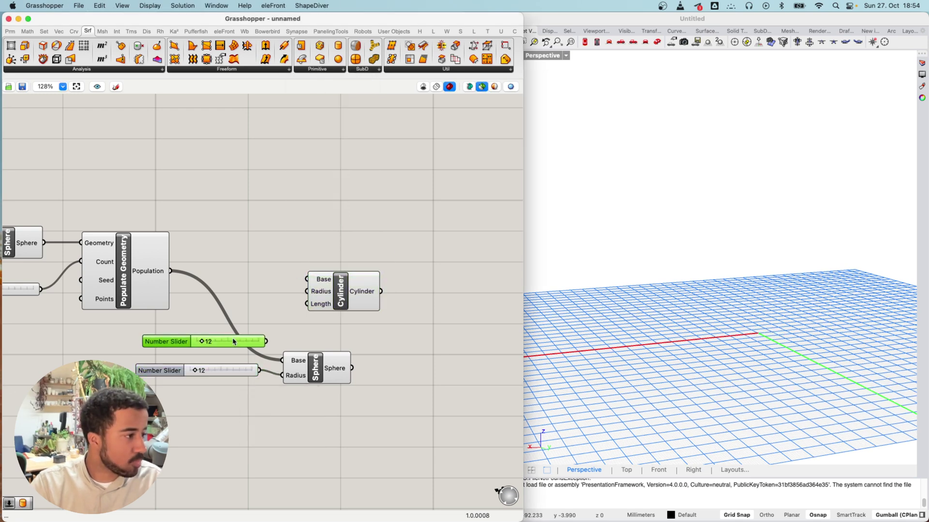
pyautogui.moveTo(267, 341); pyautogui.dragTo(306, 291)
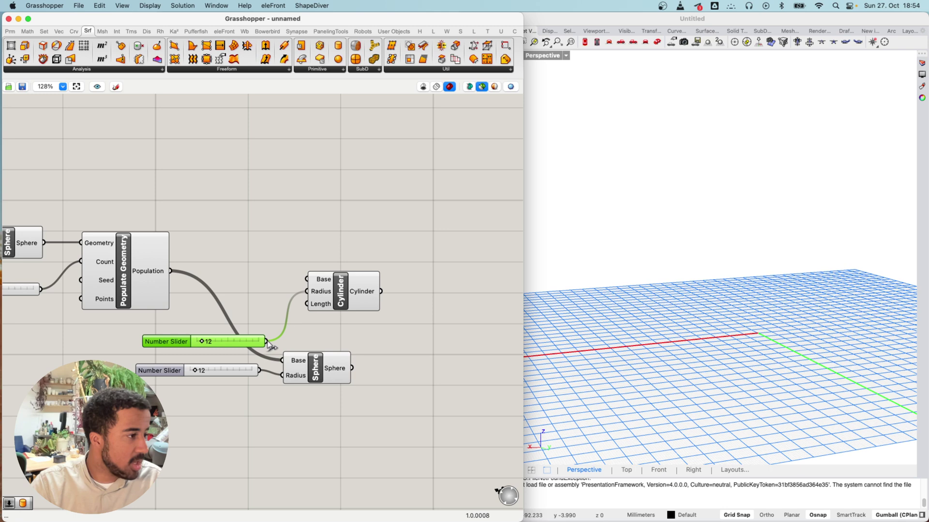
pyautogui.moveTo(267, 341); pyautogui.dragTo(306, 304)
# Feed Population into the Cylinder's Base and preview the cylinders with the base sphere
pyautogui.click(363, 297)
pyautogui.moveTo(254, 306); pyautogui.dragTo(291, 306, button='right')
pyautogui.click(318, 299)
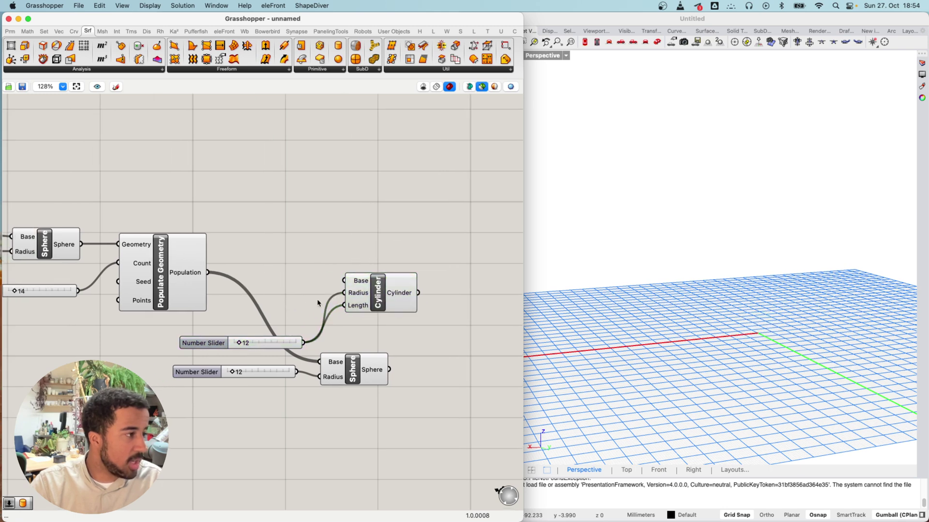
pyautogui.click(375, 297)
pyautogui.click(299, 284)
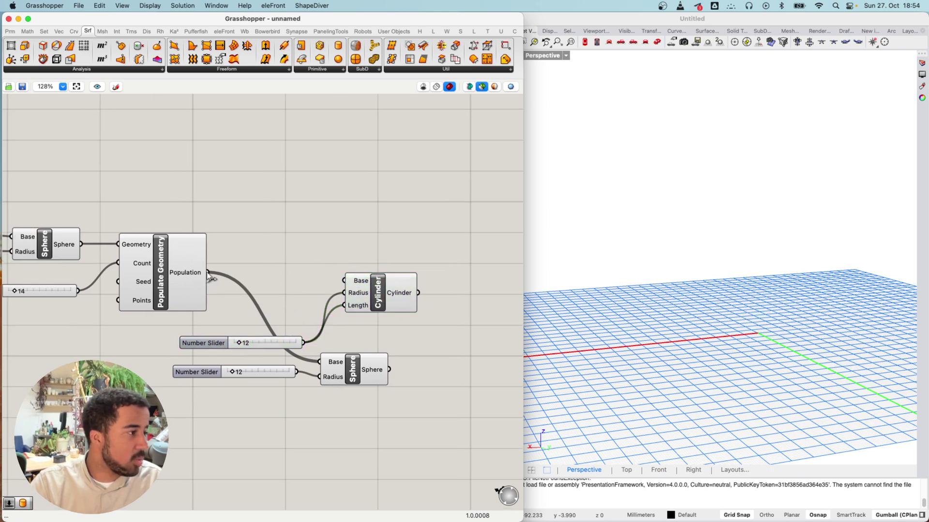
pyautogui.moveTo(208, 272); pyautogui.dragTo(385, 286)
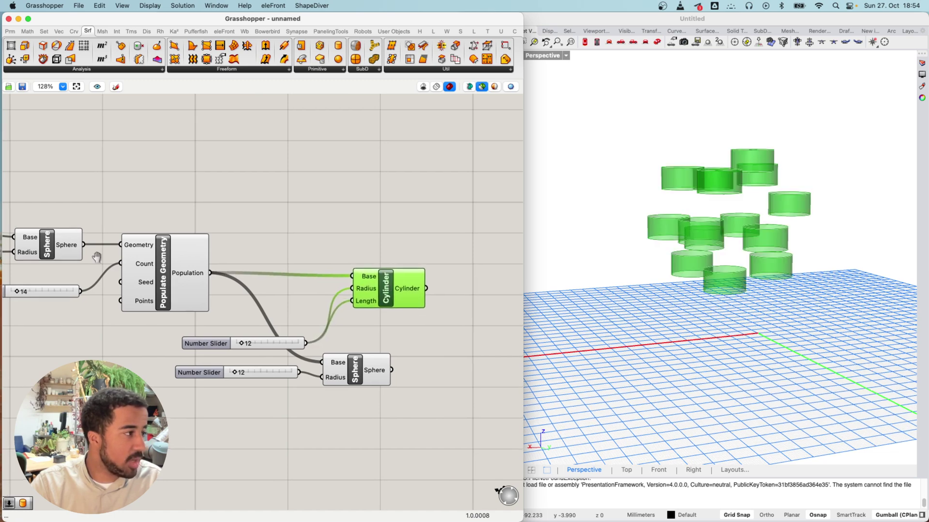
pyautogui.moveTo(93, 253); pyautogui.dragTo(207, 254, button='right')
pyautogui.click(159, 245)
# Preview Populate Geometry and inspect the cylinders from side and top angles
pyautogui.scroll(3, 678, 245)
pyautogui.moveTo(678, 246); pyautogui.dragTo(530, 262, button='right')
pyautogui.click(279, 276)
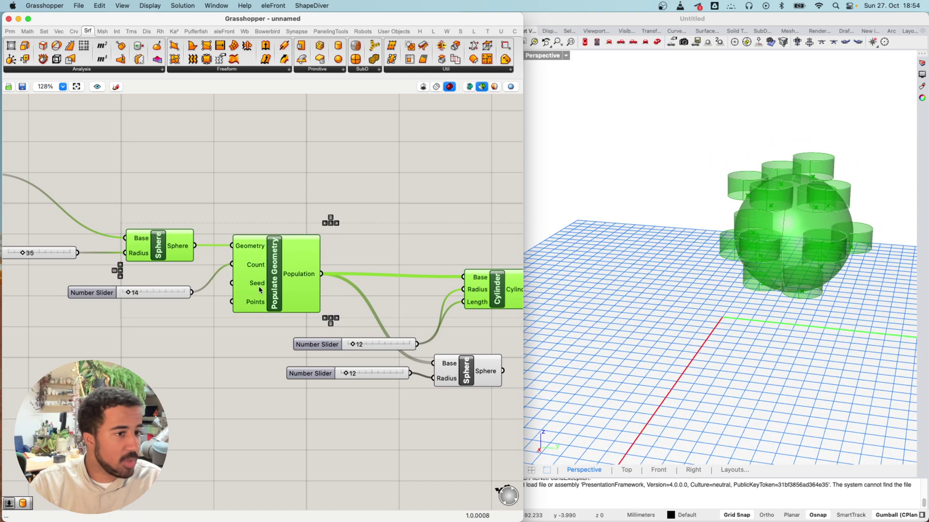
pyautogui.moveTo(658, 242); pyautogui.dragTo(654, 209, button='right')
pyautogui.scroll(6, 659, 202)
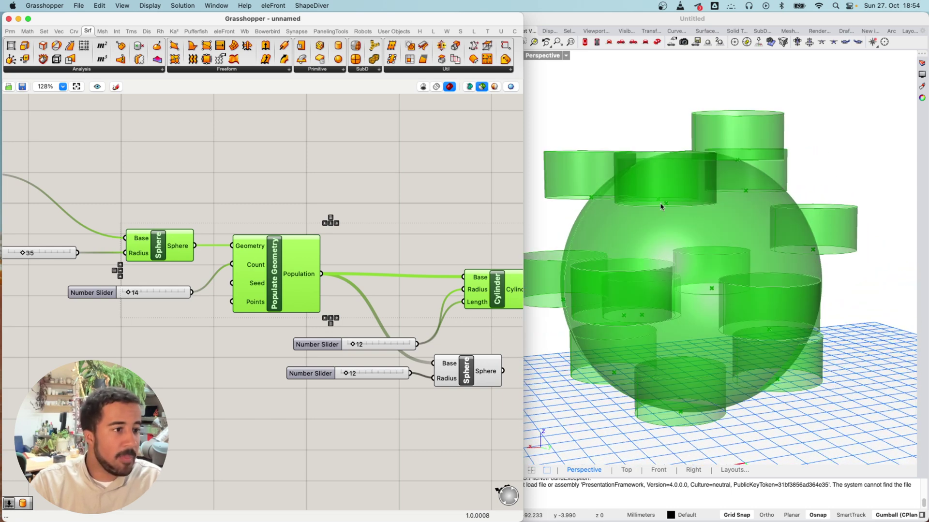
pyautogui.hscroll(3, 300, 236)
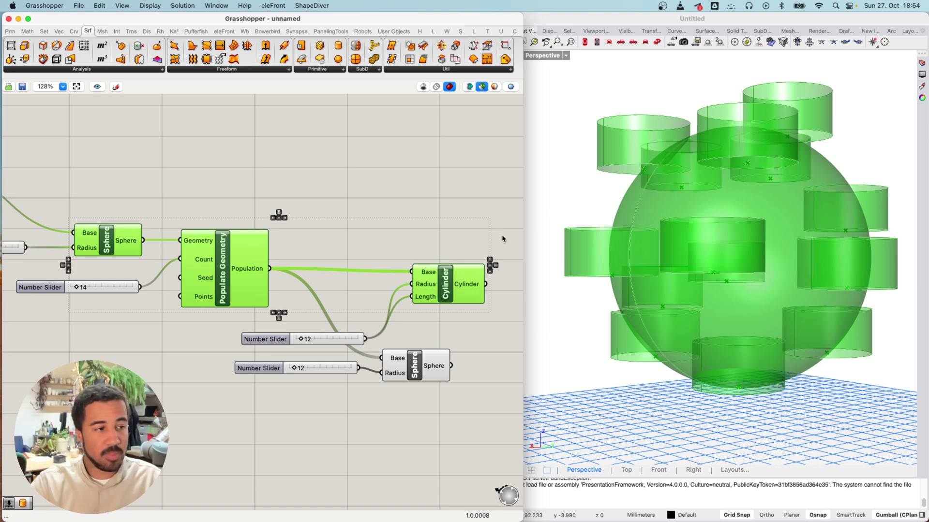
pyautogui.moveTo(668, 208); pyautogui.dragTo(566, 290, button='right')
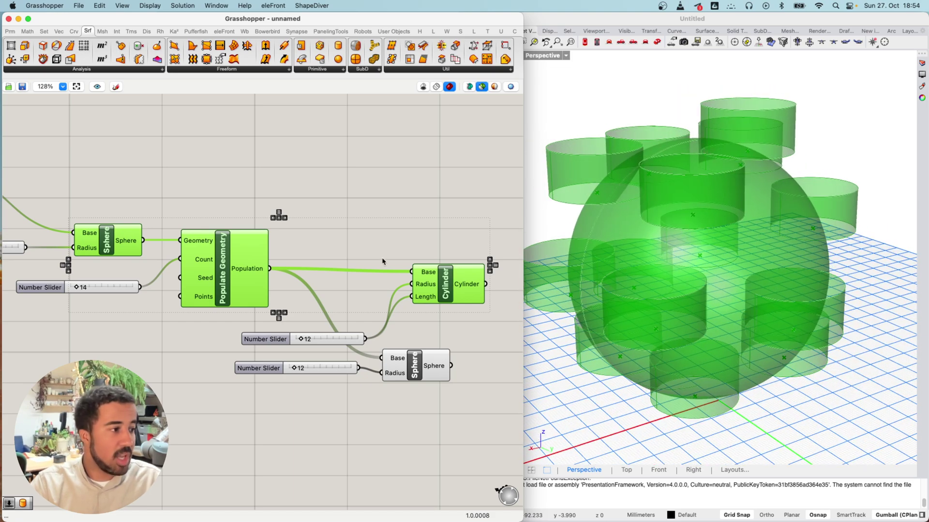
# Move the cylinder slider closer, preview the base sphere, and box-select the extra Sphere and slider
pyautogui.moveTo(343, 341); pyautogui.dragTo(376, 299)
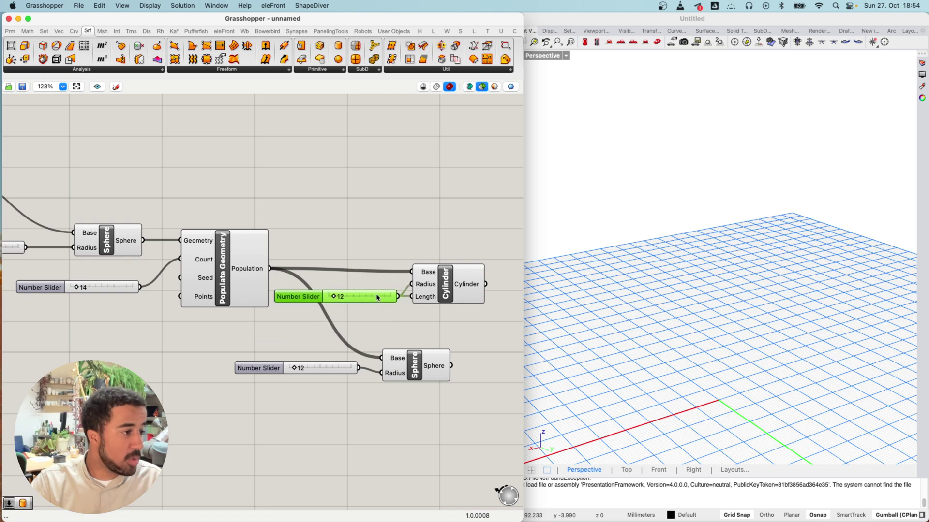
pyautogui.keyDown('shift'); pyautogui.click(112, 239); pyautogui.keyUp('shift')
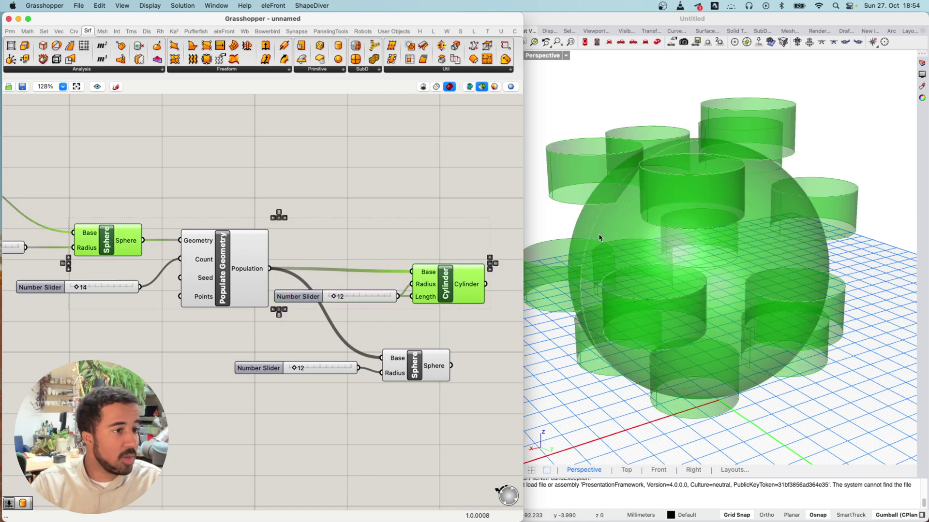
pyautogui.moveTo(599, 237); pyautogui.dragTo(628, 226, button='right')
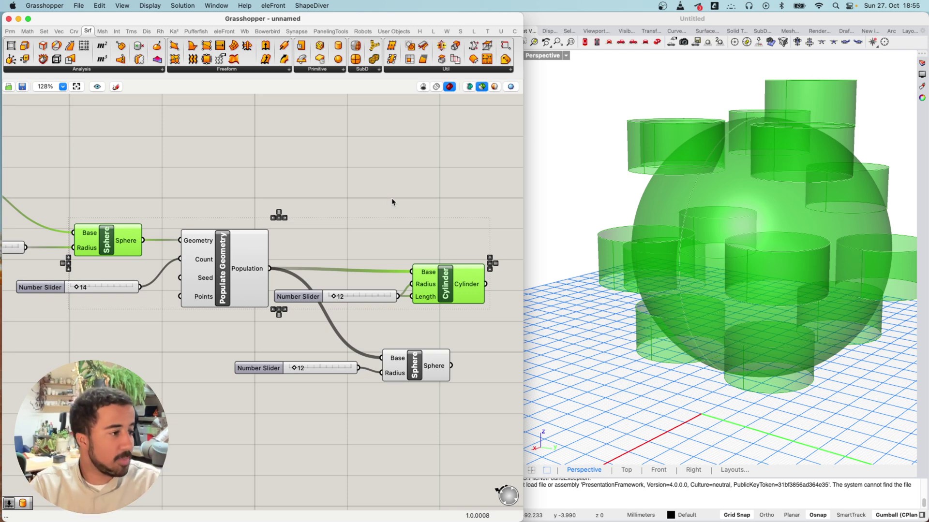
pyautogui.moveTo(392, 202); pyautogui.dragTo(353, 205, button='right')
pyautogui.moveTo(287, 195); pyautogui.dragTo(335, 171, button='right')
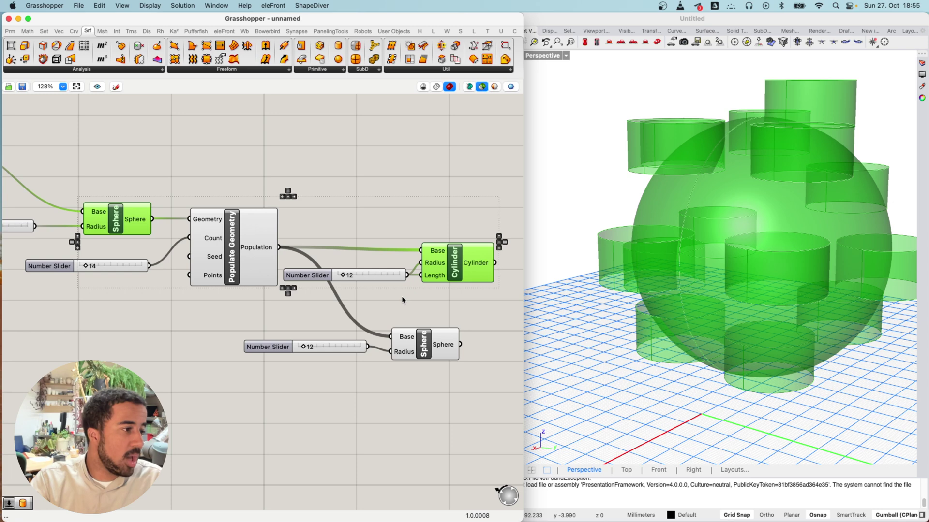
pyautogui.moveTo(447, 314); pyautogui.dragTo(428, 308, button='right')
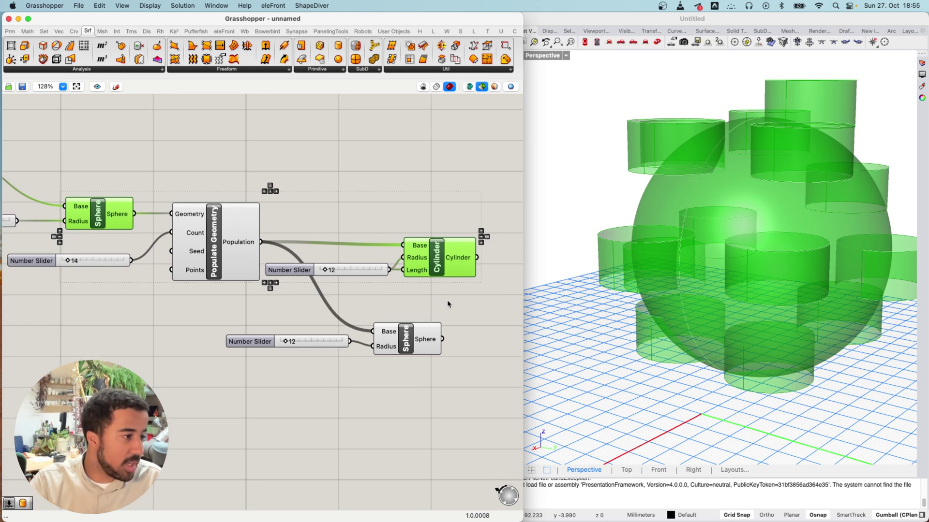
pyautogui.moveTo(448, 304); pyautogui.dragTo(264, 375)
# Delete the extra Sphere and its slider, then select the Cylinder and its 12 slider
pyautogui.press('Delete')
pyautogui.moveTo(299, 285); pyautogui.dragTo(338, 317, button='right')
pyautogui.moveTo(440, 237); pyautogui.dragTo(409, 205, button='right')
pyautogui.moveTo(467, 201); pyautogui.dragTo(222, 270)
pyautogui.click(234, 343)
pyautogui.moveTo(433, 227); pyautogui.dragTo(453, 339)
# Preview Populate Geometry, the Sphere and its 14 slider in the Rhino view
pyautogui.click(225, 253)
pyautogui.keyDown('shift'); pyautogui.moveTo(172, 215); pyautogui.dragTo(121, 264); pyautogui.keyUp('shift')
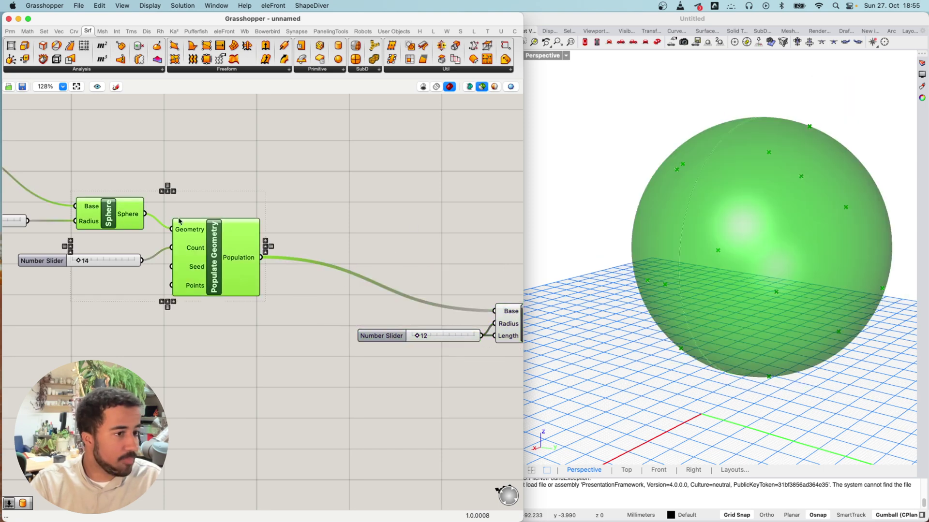
pyautogui.moveTo(701, 212); pyautogui.dragTo(657, 146, button='right')
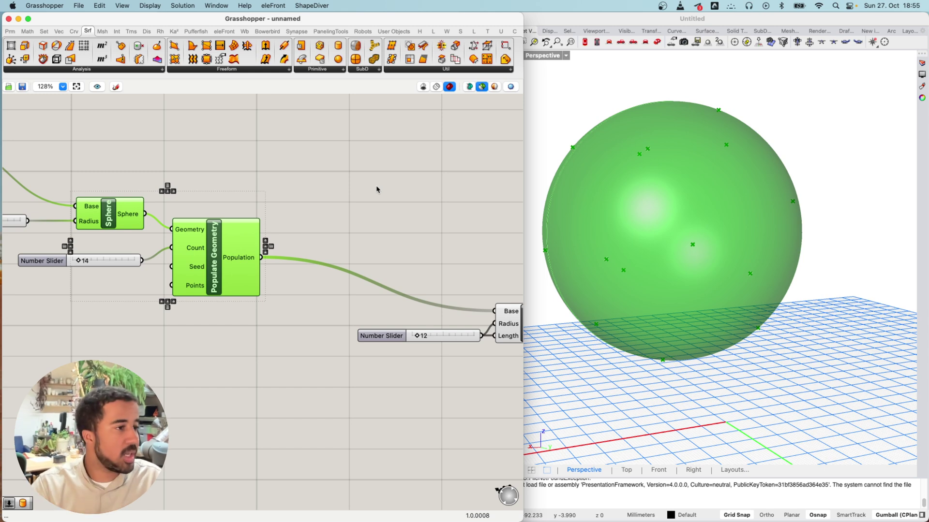
pyautogui.moveTo(311, 187); pyautogui.dragTo(297, 195, button='right')
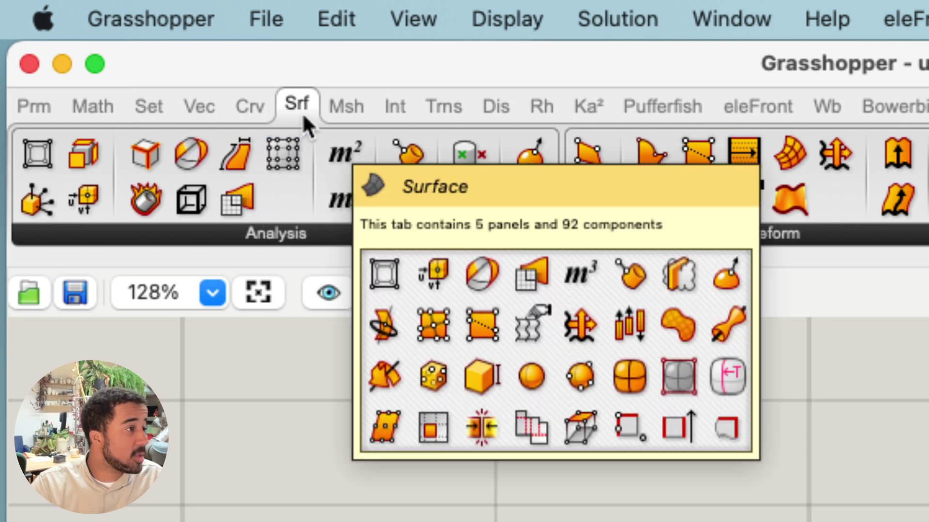
# Add a Brep Closest Point component from Surface > Analysis
pyautogui.click(299, 230)
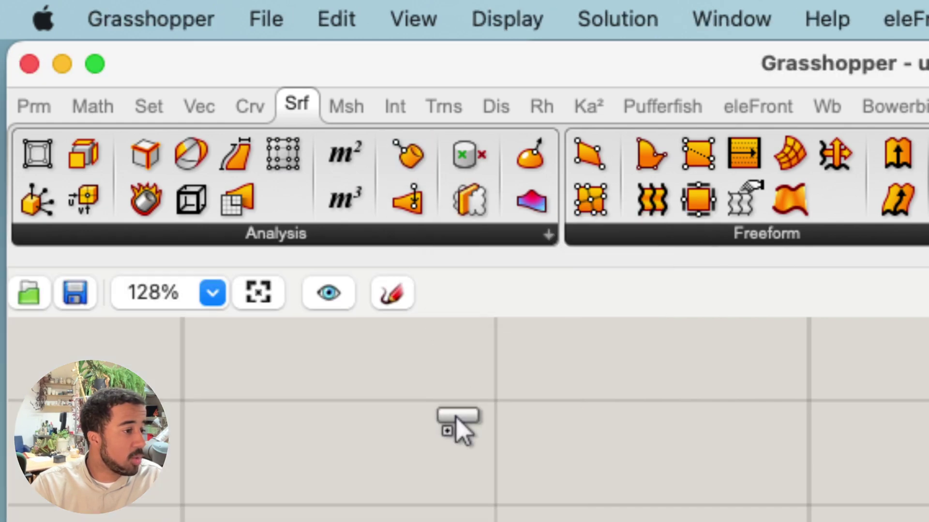
pyautogui.moveTo(455, 419); pyautogui.dragTo(454, 416)
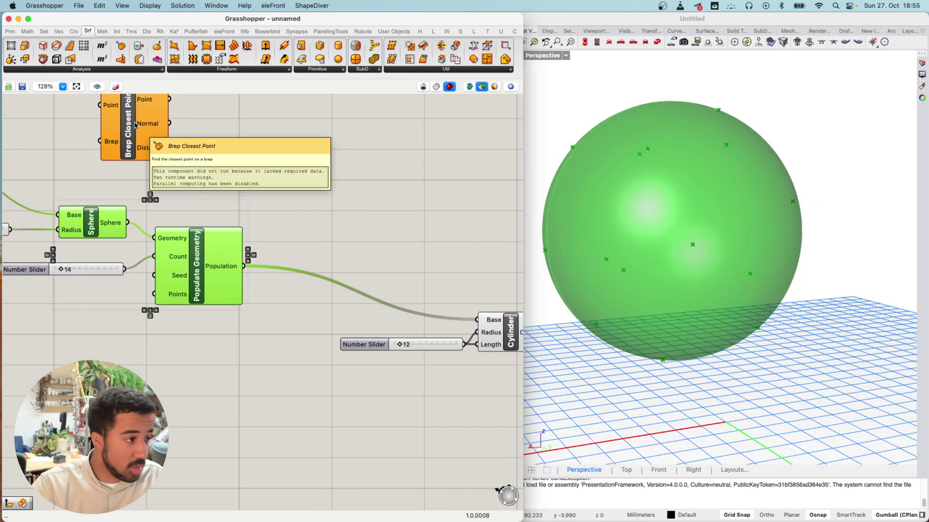
pyautogui.click(428, 477)
pyautogui.moveTo(127, 143); pyautogui.dragTo(352, 201)
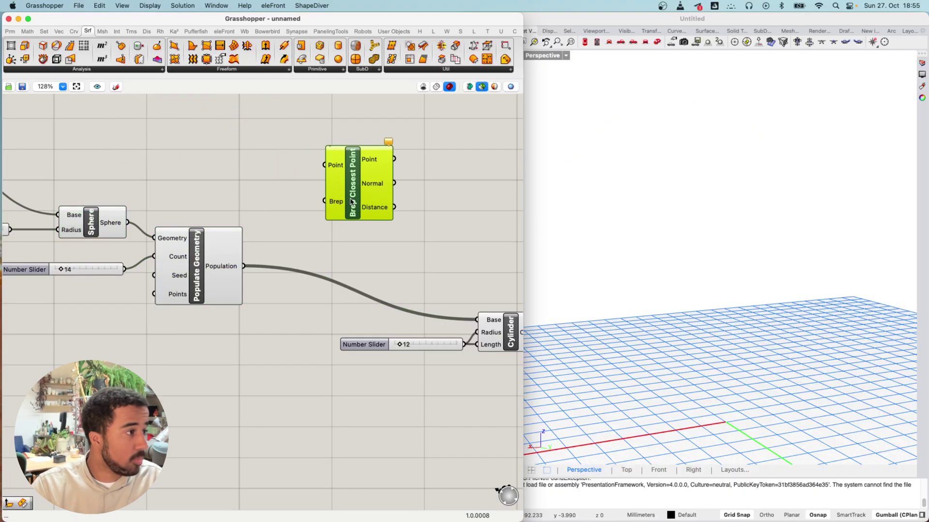
# Wire the sphere into Brep Closest Point's Brep and the populated points into Point
pyautogui.click(115, 225)
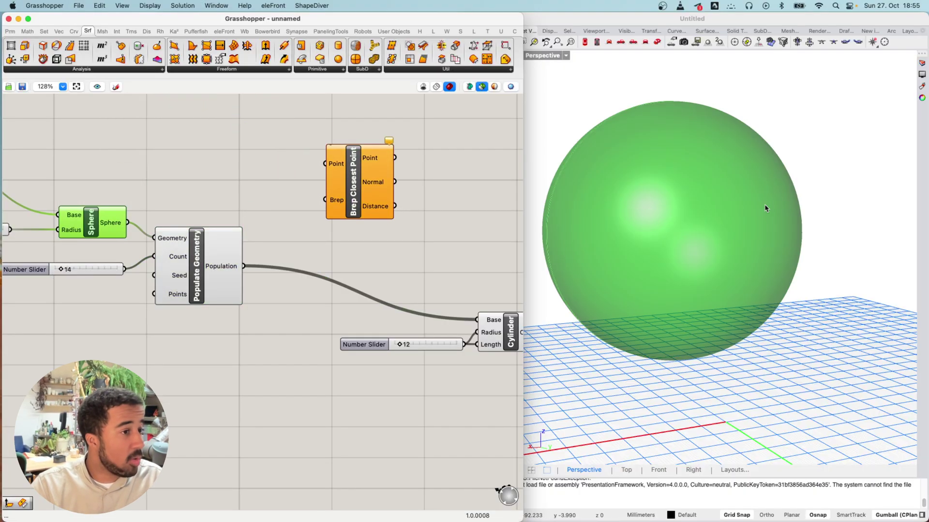
pyautogui.scroll(-3, 767, 207)
pyautogui.moveTo(142, 184); pyautogui.dragTo(252, 235, button='right')
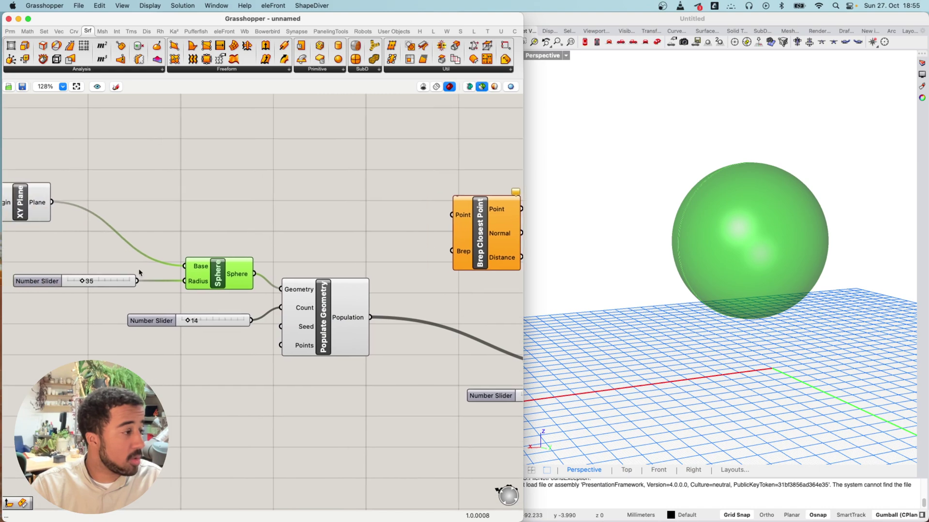
pyautogui.moveTo(315, 252); pyautogui.dragTo(225, 246, button='right')
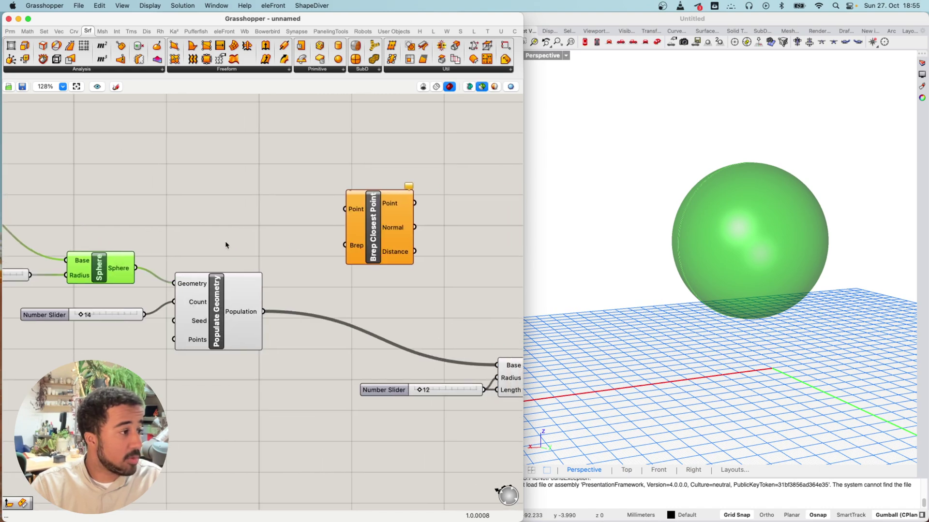
pyautogui.moveTo(356, 243); pyautogui.dragTo(345, 234)
pyautogui.moveTo(137, 268); pyautogui.dragTo(333, 236)
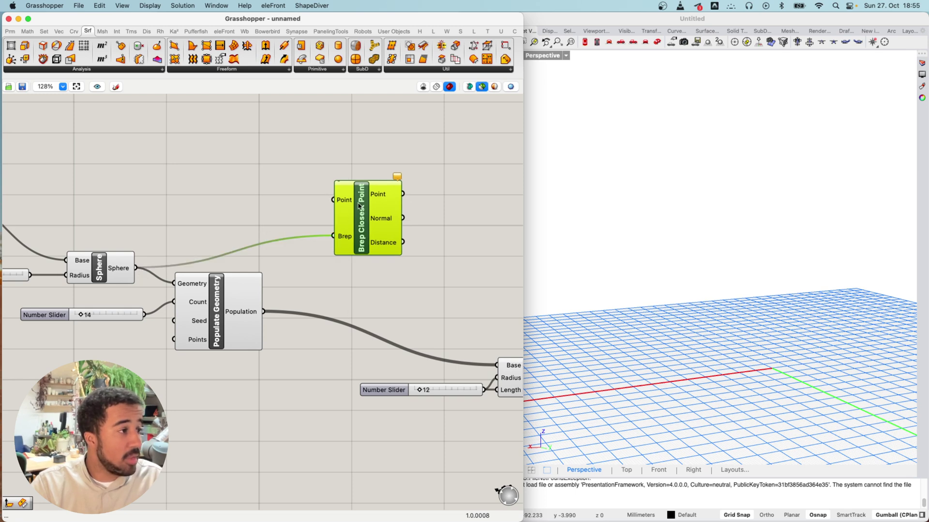
pyautogui.click(223, 323)
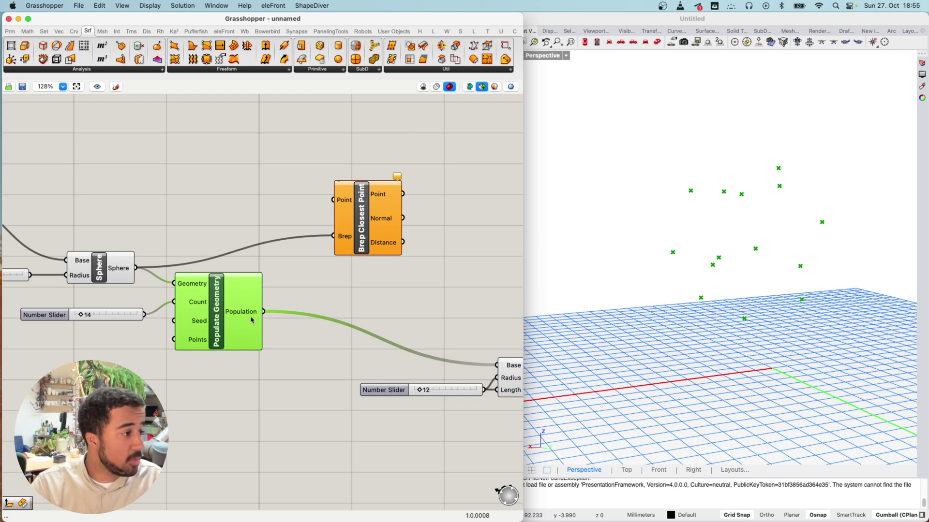
pyautogui.moveTo(269, 315); pyautogui.dragTo(333, 200)
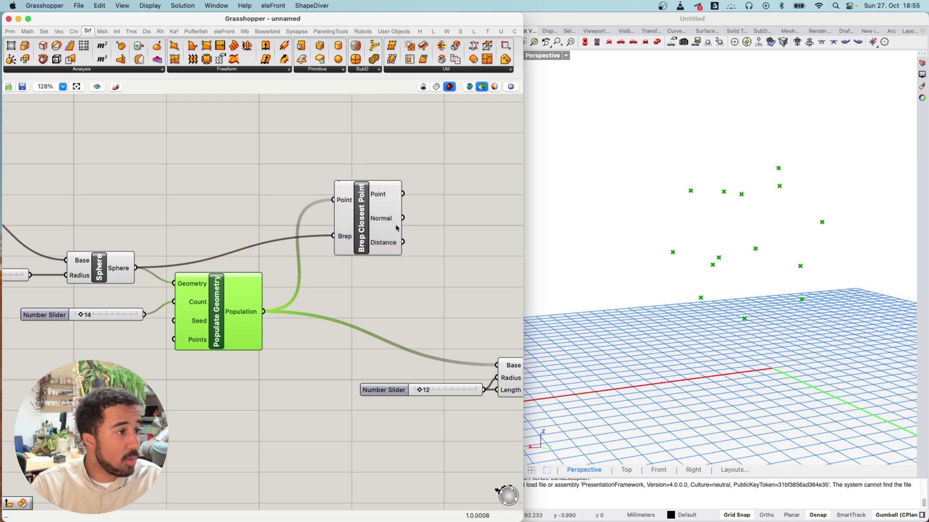
pyautogui.click(364, 233)
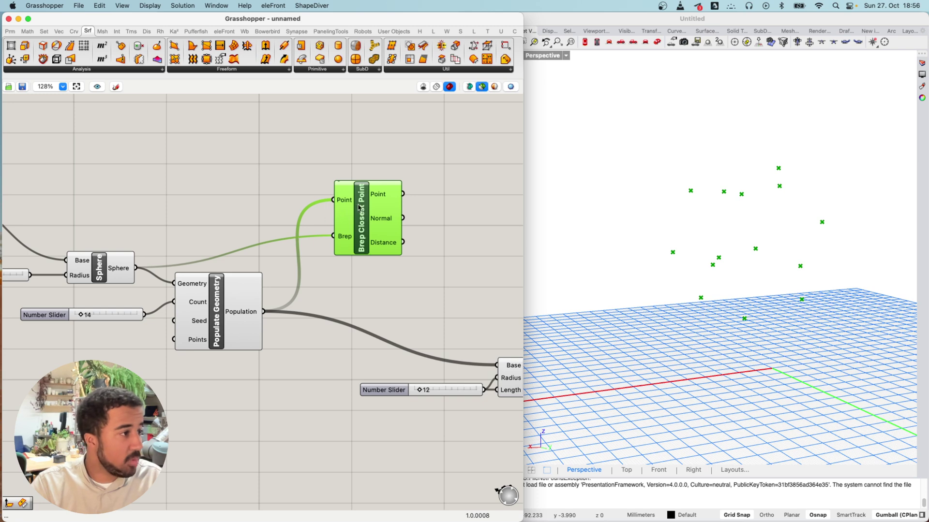
# Inspect the Normal output and preview the sphere and closest points
pyautogui.moveTo(378, 224)
pyautogui.scroll(10, 378, 224)
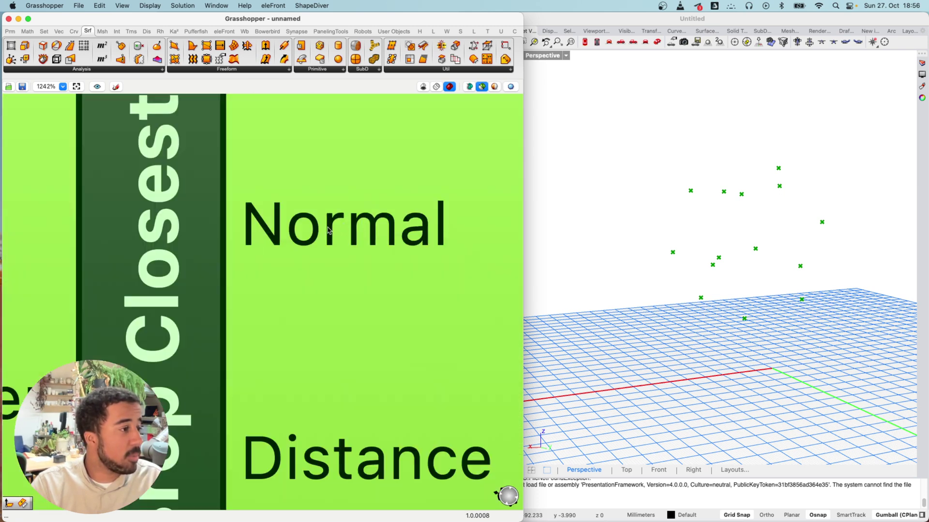
pyautogui.moveTo(328, 230)
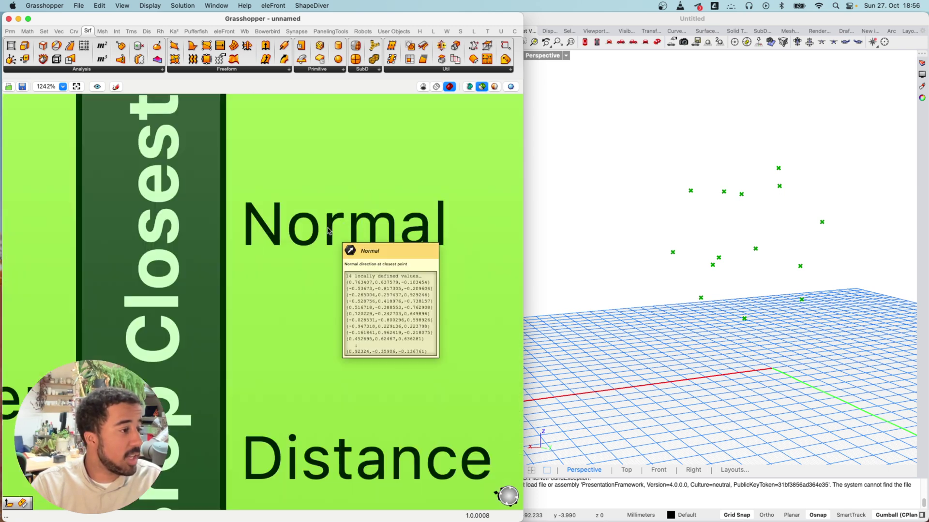
pyautogui.scroll(-2, 328, 230)
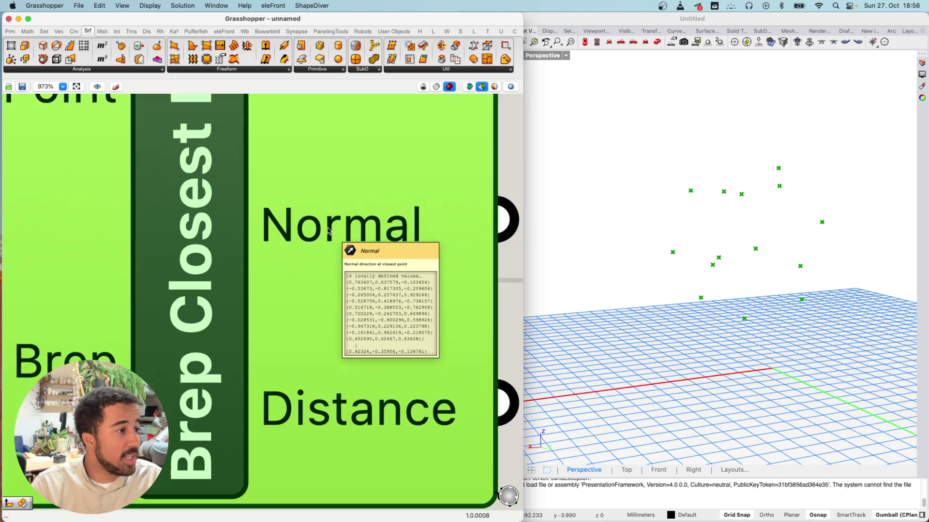
pyautogui.scroll(-15, 328, 230)
pyautogui.click(104, 302)
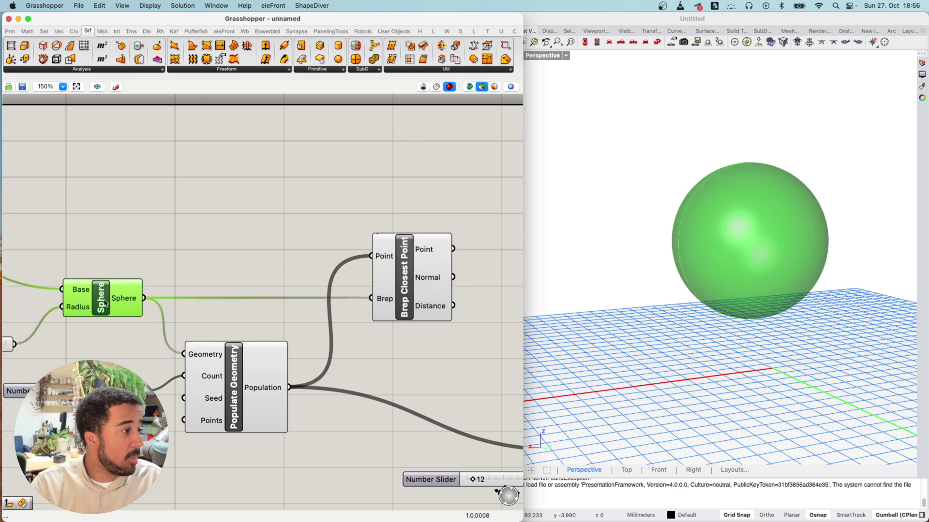
pyautogui.moveTo(451, 279); pyautogui.dragTo(311, 265, button='right')
pyautogui.click(297, 261)
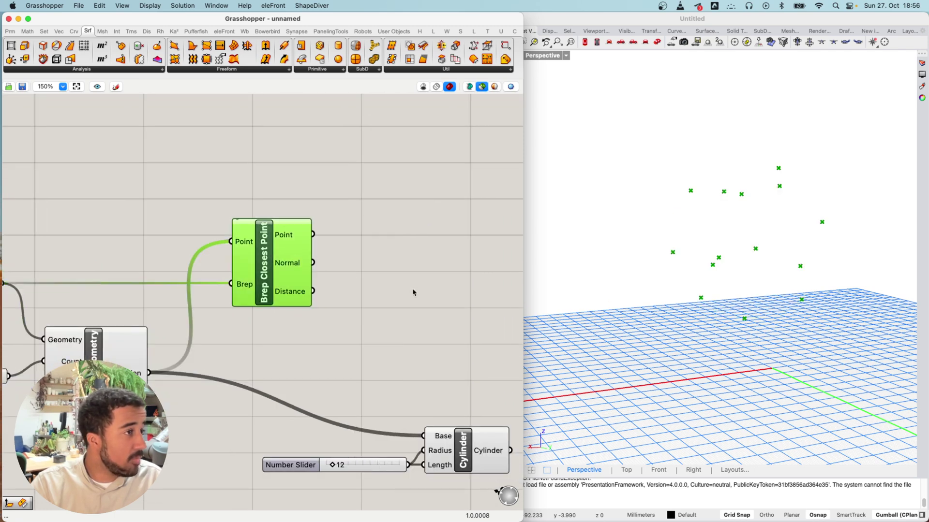
# Add a Vector Display with the closest points as Anchor and normals as Vector
pyautogui.click(249, 203)
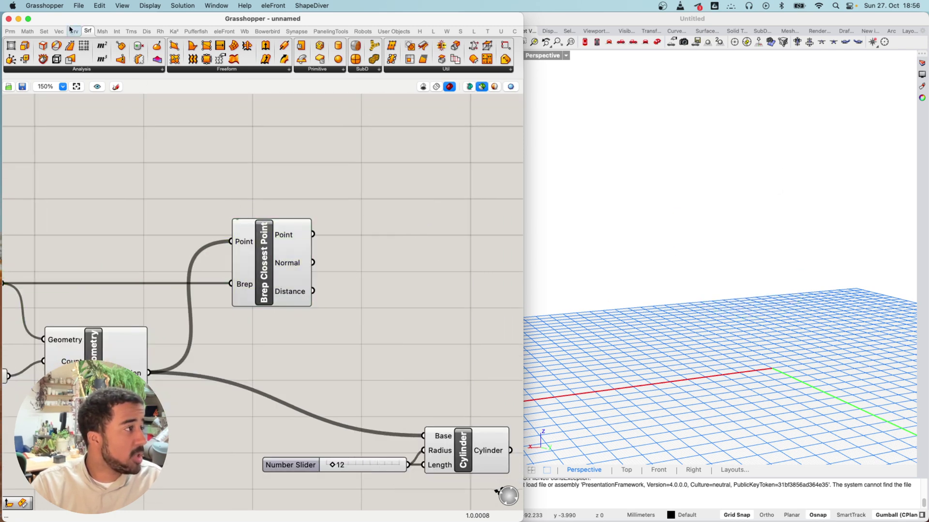
pyautogui.click(147, 31)
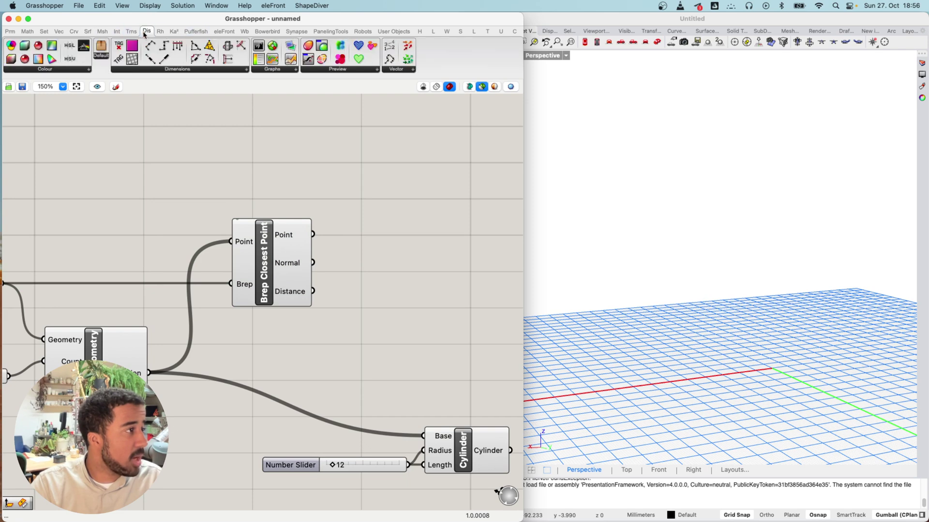
pyautogui.moveTo(409, 45); pyautogui.dragTo(406, 232)
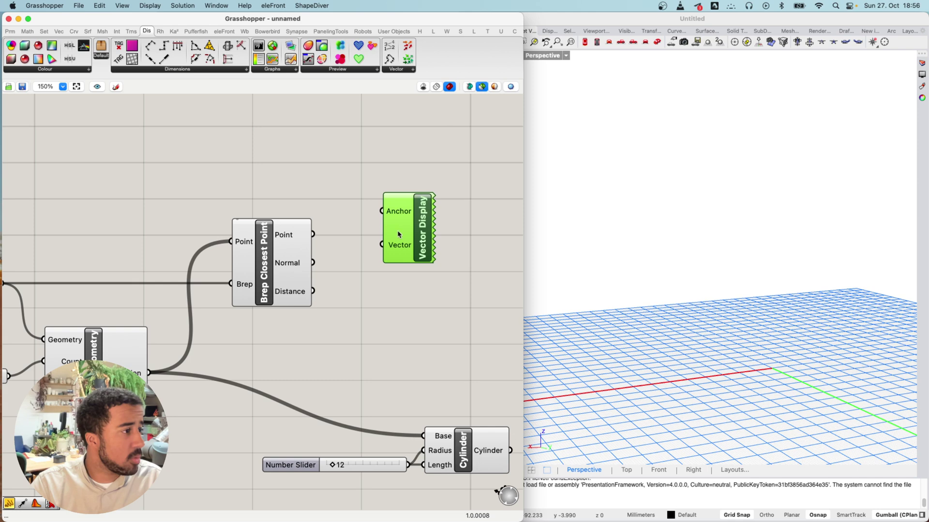
pyautogui.moveTo(339, 220); pyautogui.dragTo(273, 185, button='right')
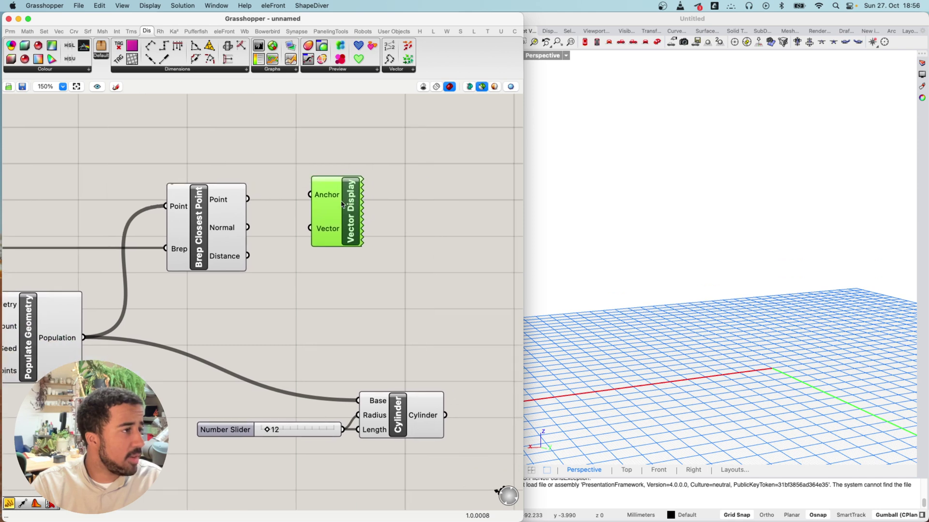
pyautogui.scroll(2, 356, 204)
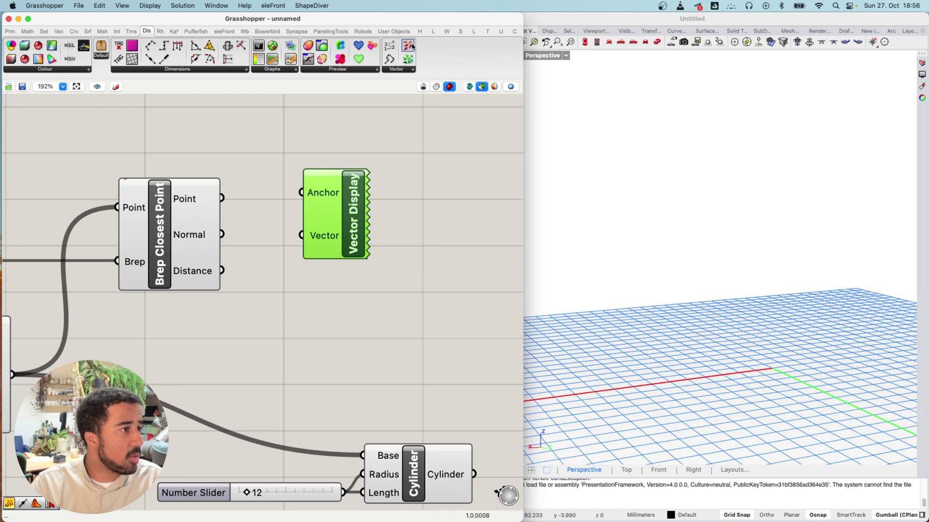
pyautogui.moveTo(222, 198); pyautogui.dragTo(333, 194)
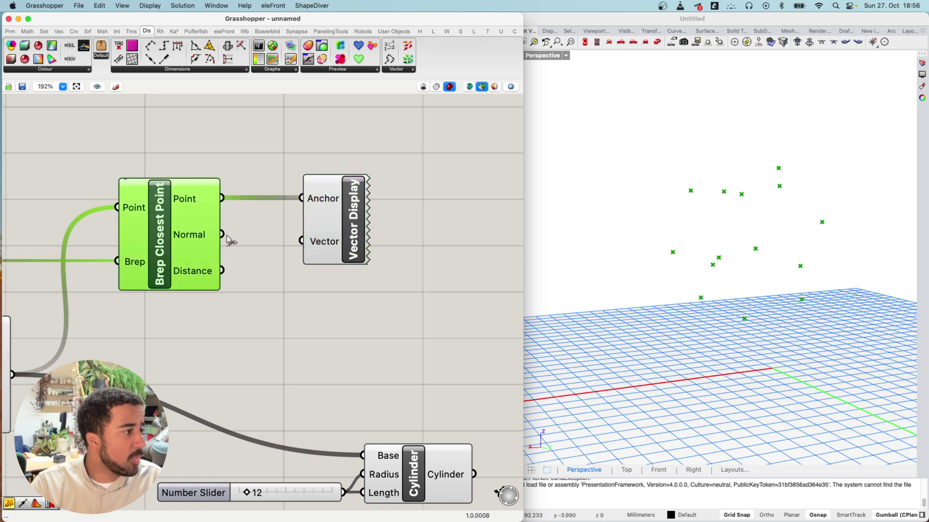
pyautogui.moveTo(222, 235); pyautogui.dragTo(302, 241)
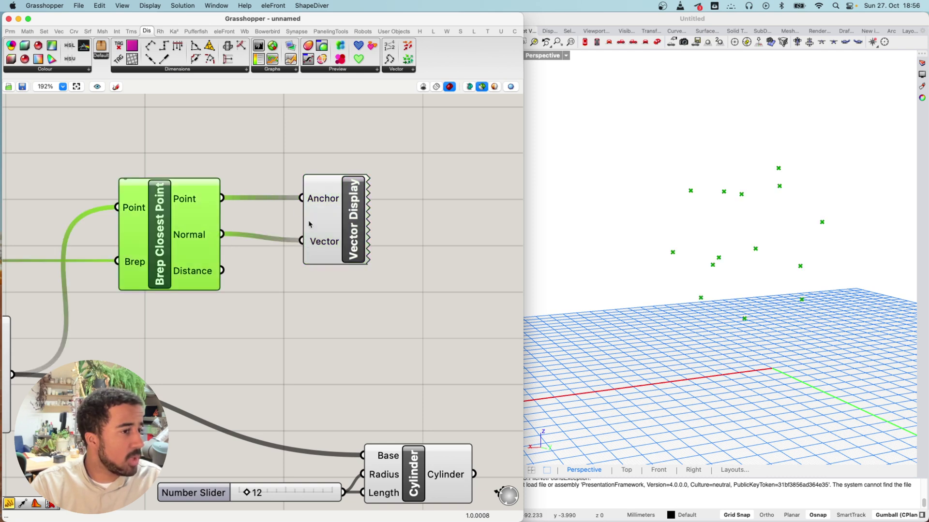
pyautogui.click(332, 242)
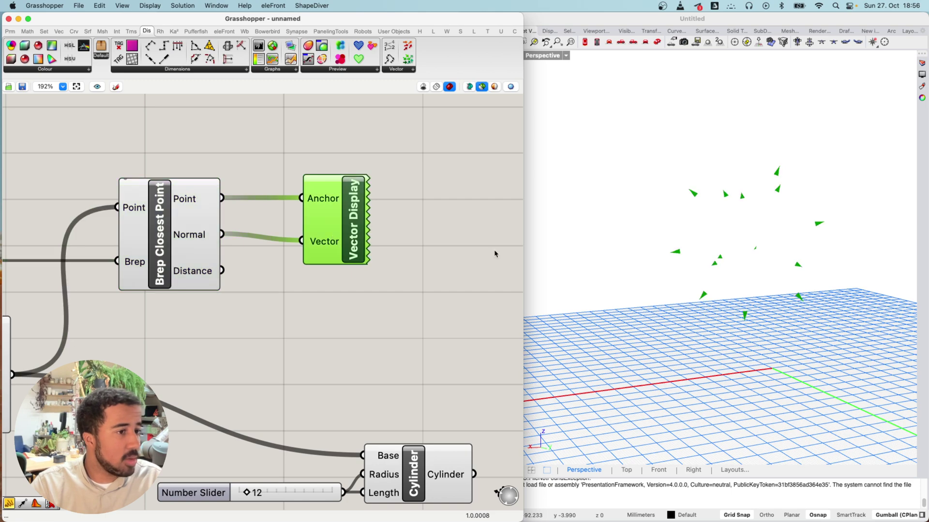
# Preview the sphere with the normal arrows and inspect them from above
pyautogui.moveTo(160, 252); pyautogui.dragTo(498, 184, button='right')
pyautogui.click(123, 218)
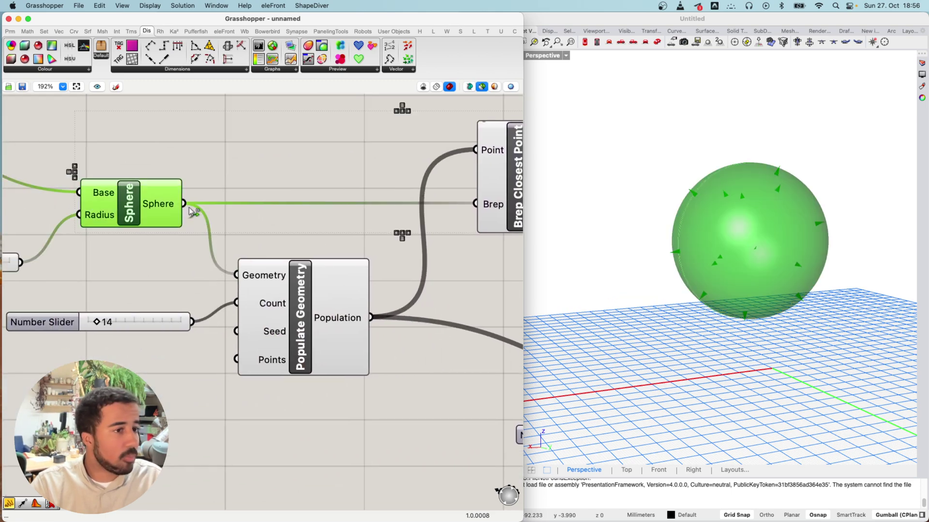
pyautogui.scroll(6, 617, 215)
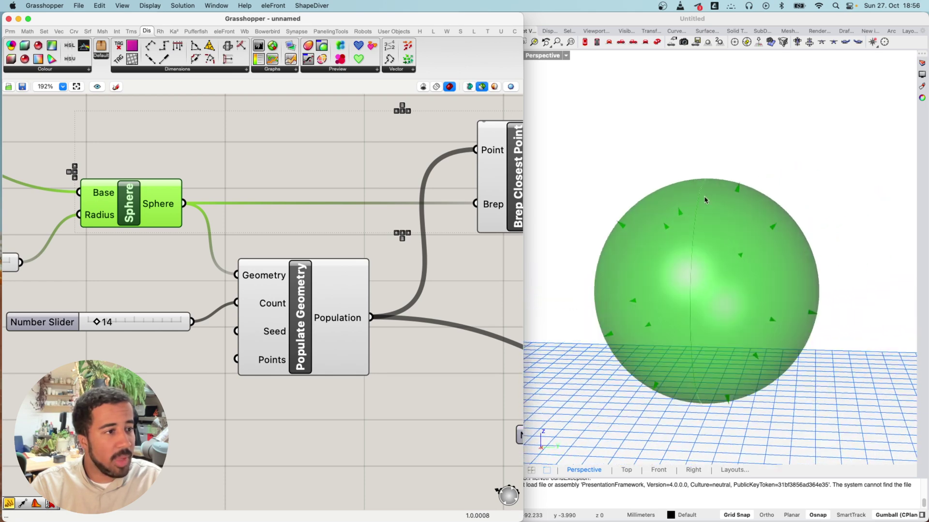
pyautogui.moveTo(642, 228); pyautogui.dragTo(788, 169, button='right')
pyautogui.moveTo(483, 198); pyautogui.dragTo(297, 221, button='right')
pyautogui.keyDown('shift'); pyautogui.click(273, 192); pyautogui.keyUp('shift')
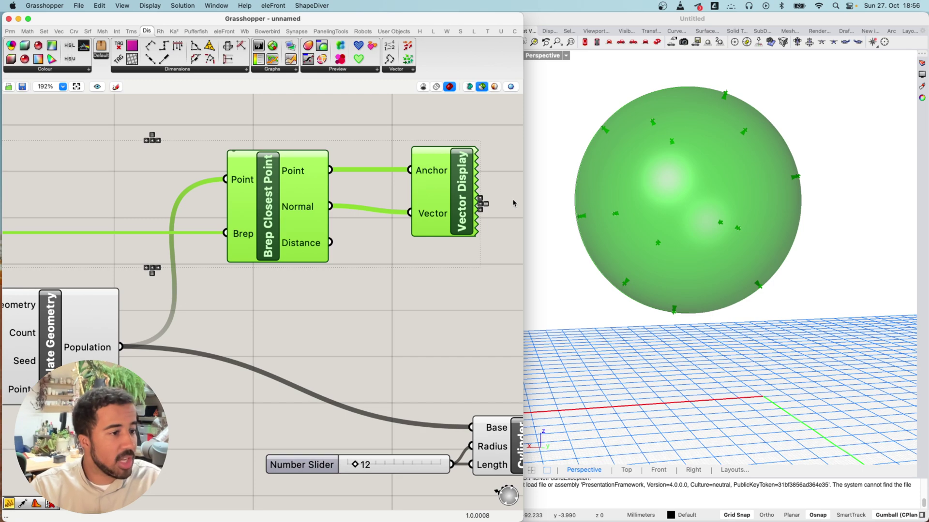
pyautogui.moveTo(734, 244); pyautogui.dragTo(696, 241, button='right')
pyautogui.scroll(-2, 459, 281)
# Select the Cylinder and its slider, and nudge the Vector Display slightly upward
pyautogui.moveTo(474, 293); pyautogui.dragTo(341, 262, button='right')
pyautogui.click(381, 283)
pyautogui.moveTo(420, 311); pyautogui.dragTo(291, 382)
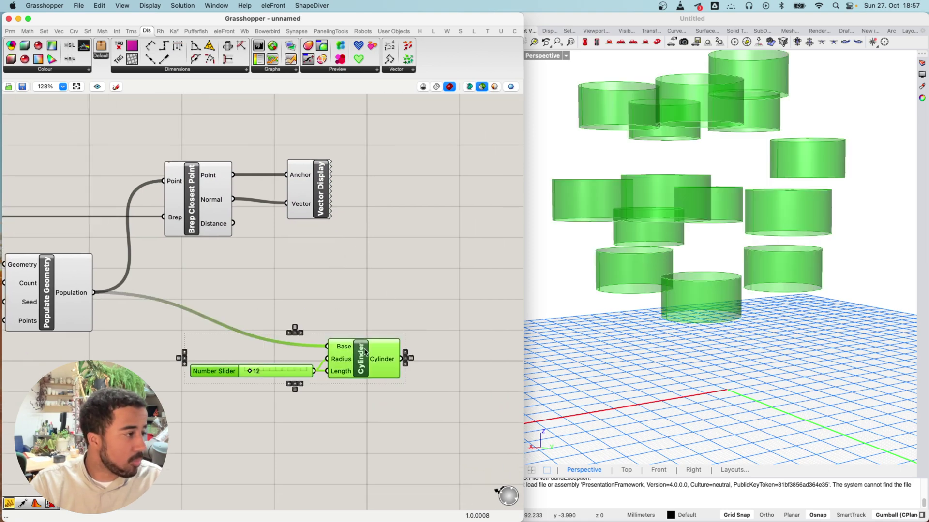
pyautogui.moveTo(291, 381); pyautogui.dragTo(446, 463, button='right')
pyautogui.click(443, 211)
pyautogui.moveTo(443, 211); pyautogui.dragTo(443, 207)
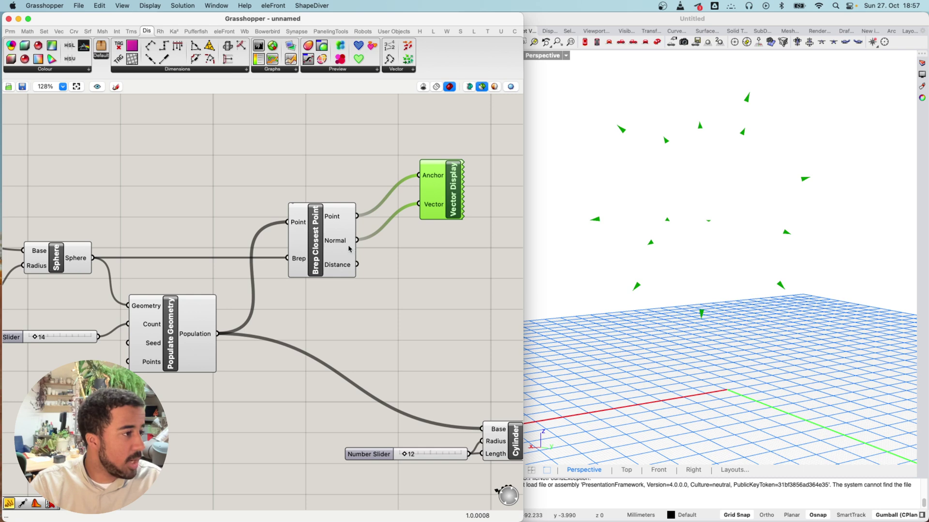
pyautogui.click(332, 243)
pyautogui.click(460, 289)
pyautogui.moveTo(461, 289); pyautogui.dragTo(412, 248, button='right')
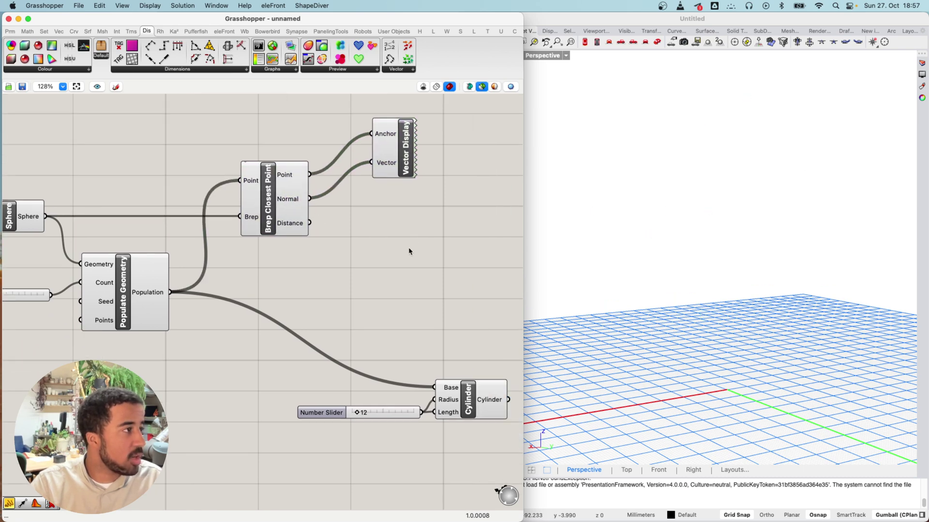
# Add a Plane Normal component from the Vector Plane panel below the Vector Display
pyautogui.click(59, 32)
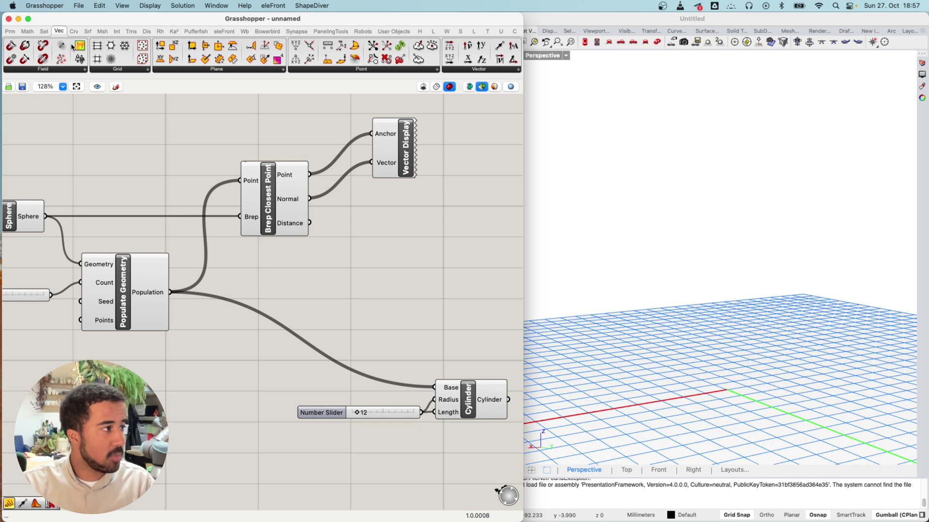
pyautogui.click(220, 70)
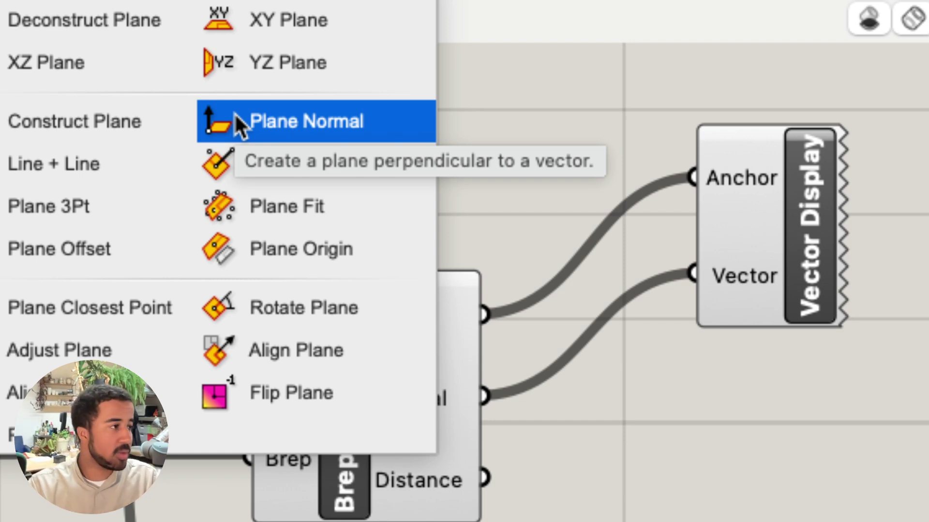
pyautogui.click(289, 121)
pyautogui.click(730, 401)
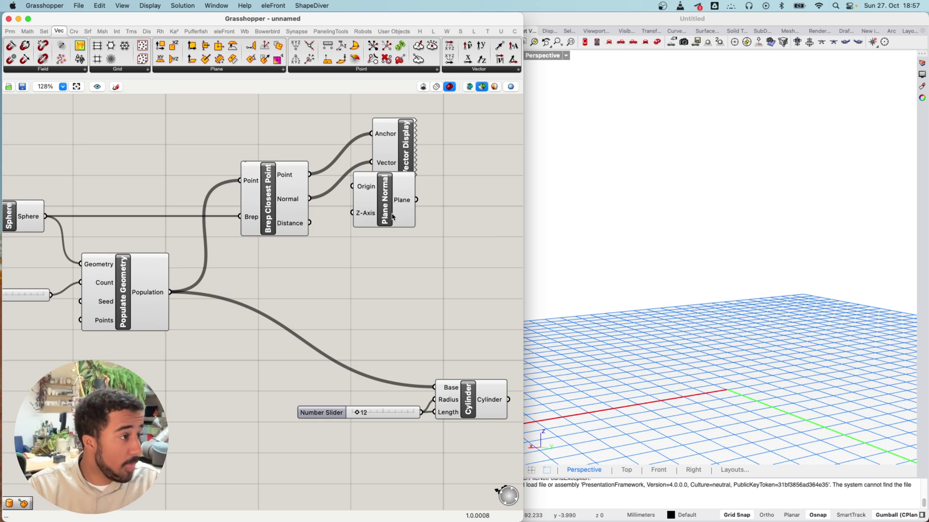
pyautogui.moveTo(392, 217); pyautogui.dragTo(416, 292)
# Wire the closest points into Plane Normal's Origin and the normals into Z-Axis
pyautogui.moveTo(310, 175); pyautogui.dragTo(407, 251)
pyautogui.moveTo(310, 198); pyautogui.dragTo(396, 258)
pyautogui.moveTo(701, 232); pyautogui.dragTo(636, 217, button='right')
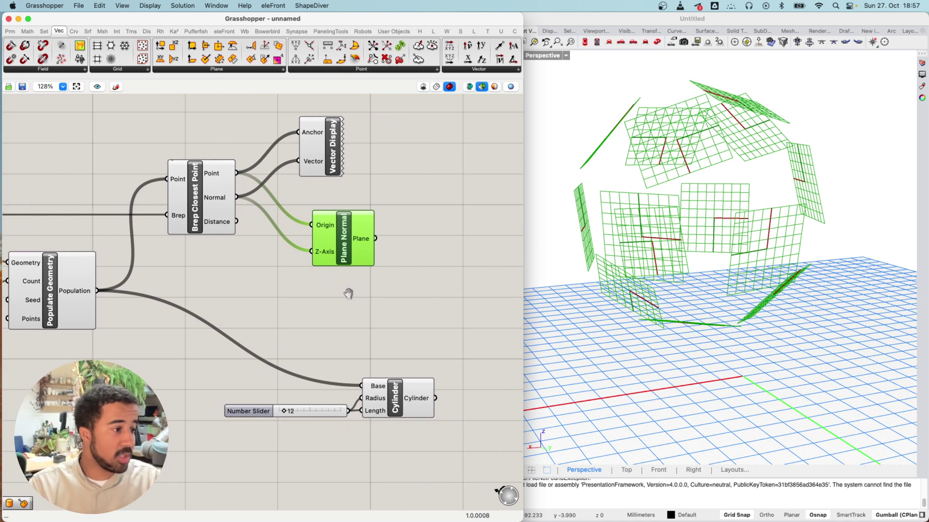
# Reposition the Cylinder component and its slider up and to the right on the canvas
pyautogui.moveTo(421, 296); pyautogui.dragTo(348, 296, button='right')
pyautogui.click(405, 389)
pyautogui.moveTo(421, 371); pyautogui.dragTo(220, 423)
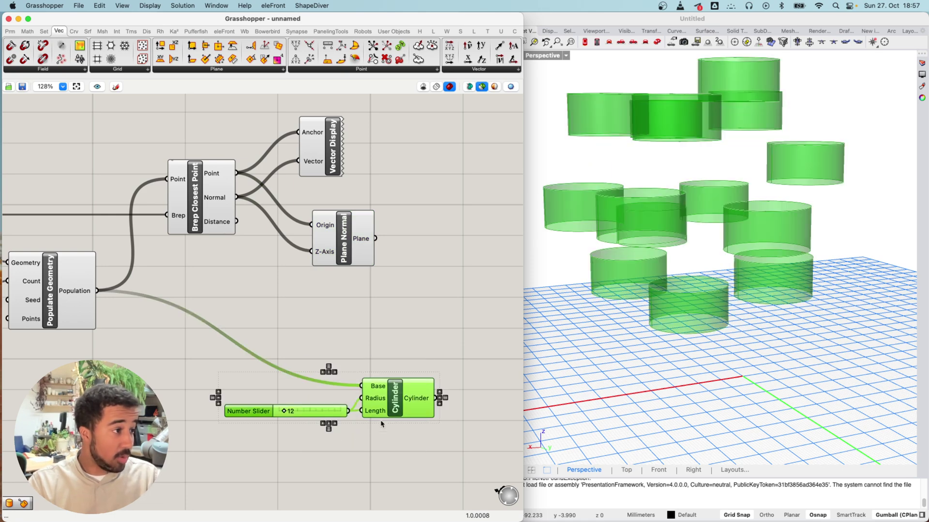
pyautogui.moveTo(377, 402); pyautogui.dragTo(437, 345)
pyautogui.click(411, 387)
# Connect Plane Normal's Plane output to the Cylinder's Base, replacing the Population points
pyautogui.click(326, 239)
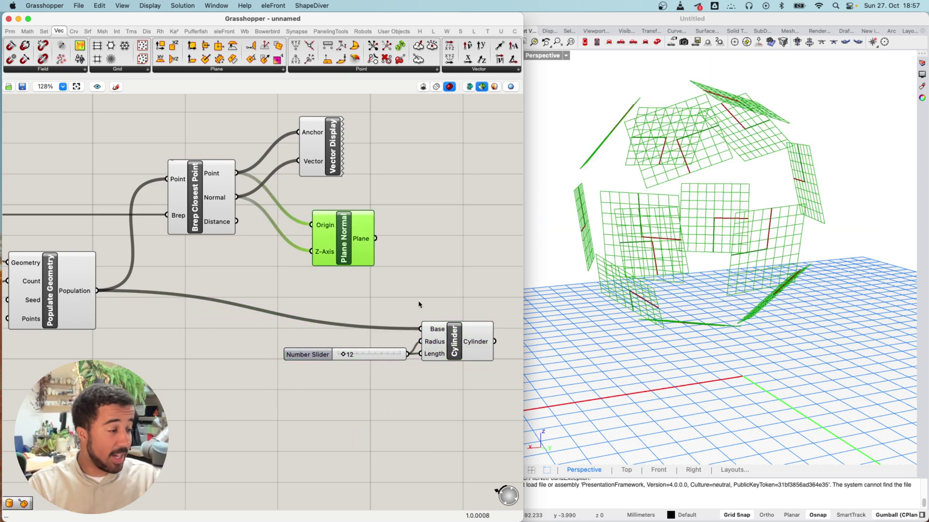
pyautogui.moveTo(441, 331)
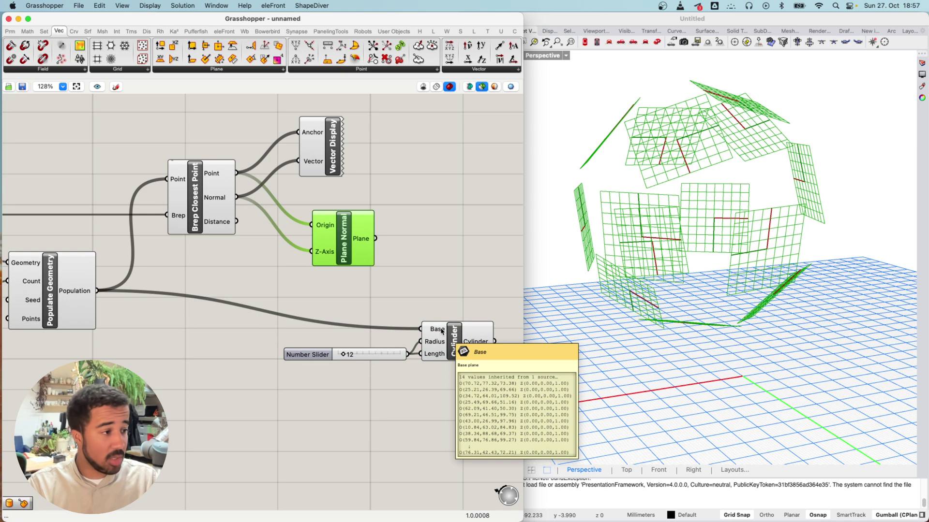
pyautogui.moveTo(376, 238); pyautogui.dragTo(420, 329)
# Preview the Cylinder and Sphere together and orbit to inspect the 14 radial cylinders
pyautogui.click(459, 343)
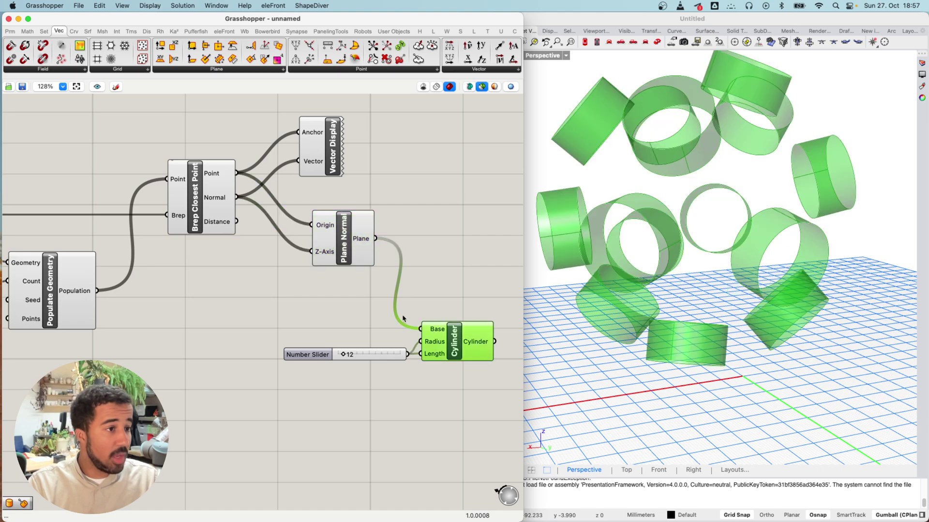
pyautogui.hscroll(3, 641, 241)
pyautogui.hscroll(10, 641, 240)
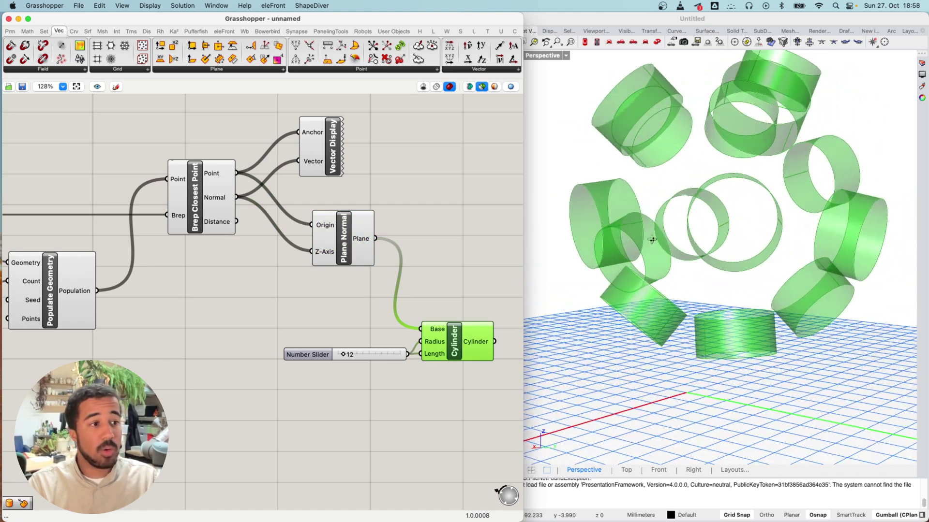
pyautogui.hscroll(6, 686, 246)
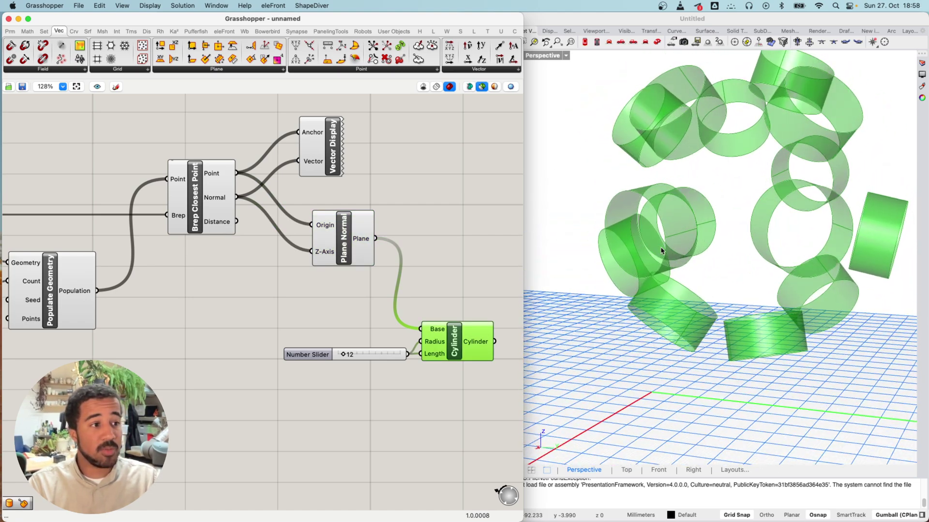
pyautogui.scroll(-3, 231, 273)
pyautogui.hscroll(-5, 230, 273)
pyautogui.keyDown('shift'); pyautogui.click(148, 234); pyautogui.keyUp('shift')
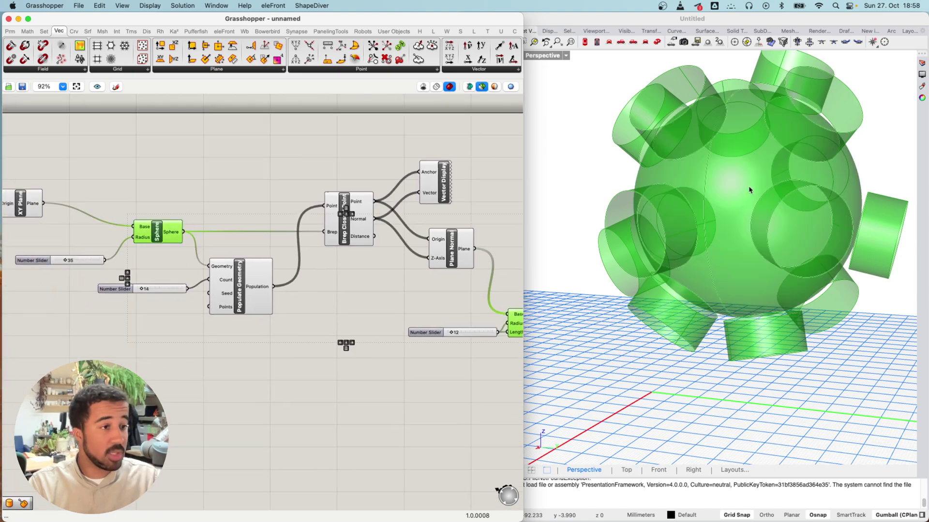
pyautogui.scroll(8, 749, 190)
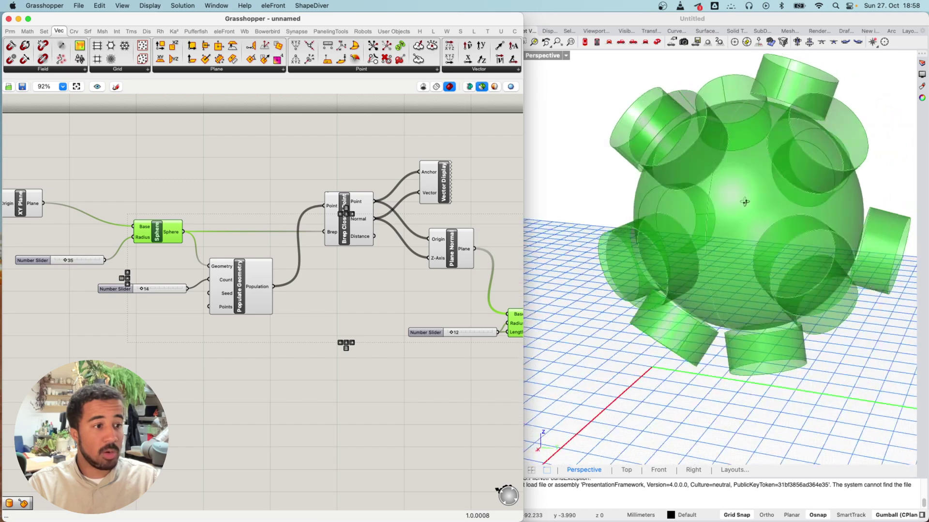
pyautogui.scroll(-10, 745, 201)
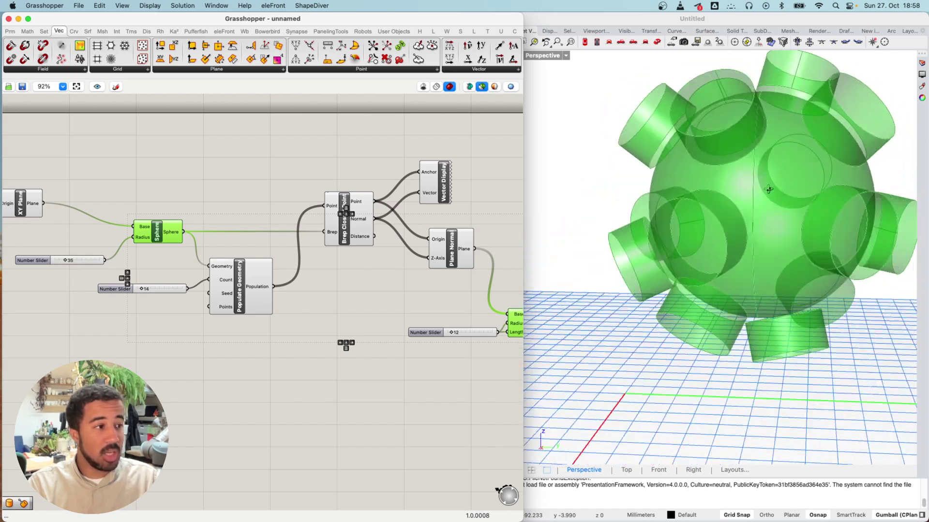
pyautogui.scroll(-10, 768, 189)
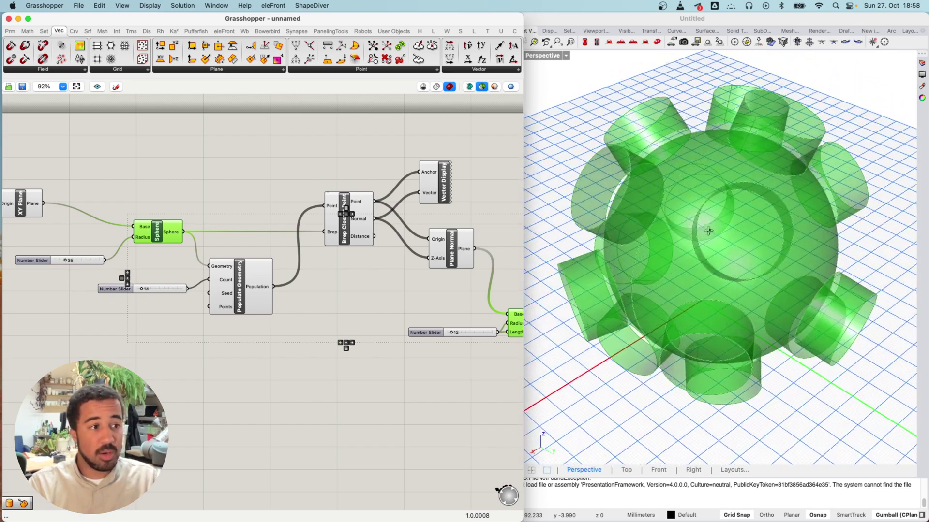
pyautogui.scroll(10, 709, 231)
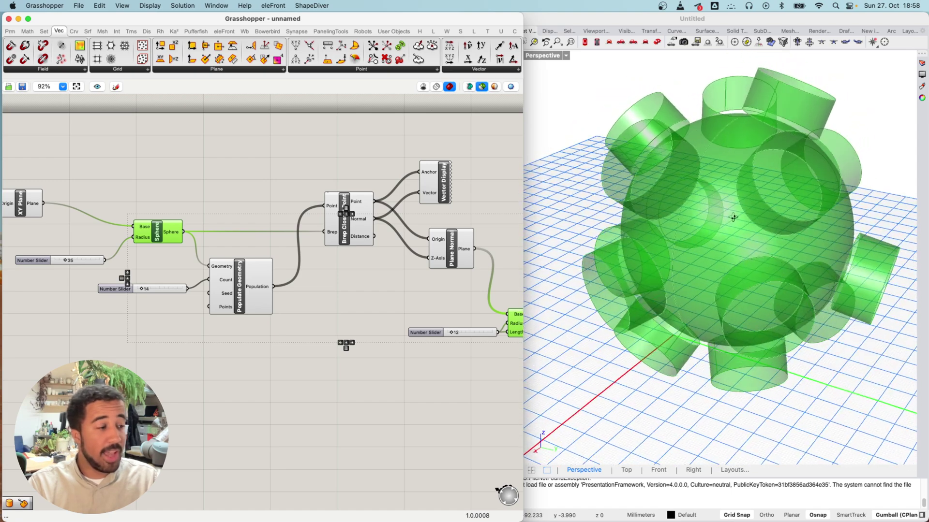
pyautogui.scroll(-2, 733, 218)
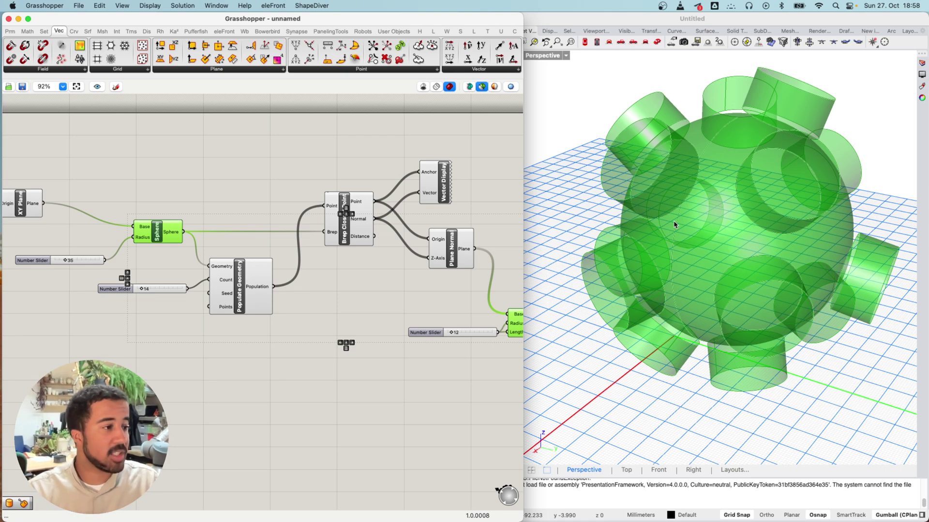
pyautogui.moveTo(417, 278); pyautogui.dragTo(306, 265, button='right')
pyautogui.click(306, 265)
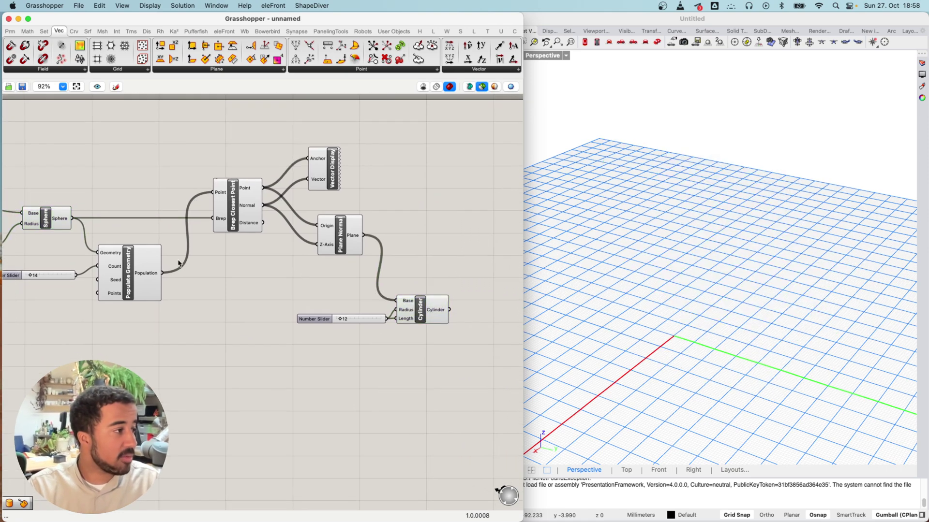
pyautogui.moveTo(163, 273); pyautogui.dragTo(396, 301)
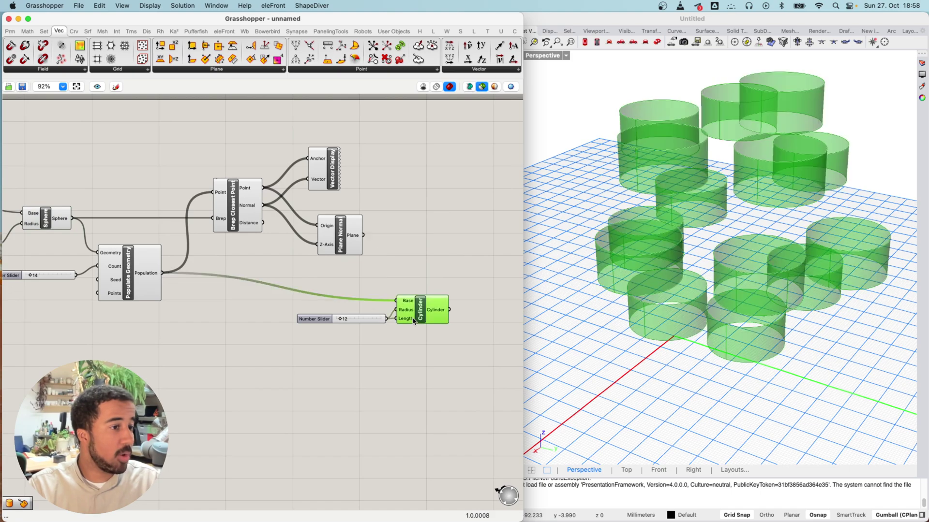
pyautogui.moveTo(725, 237); pyautogui.dragTo(745, 214, button='right')
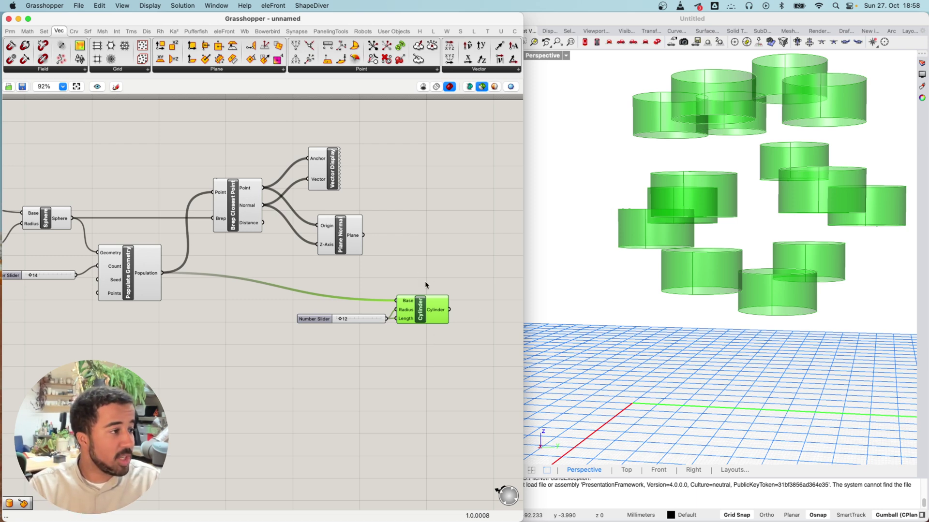
pyautogui.click(344, 235)
pyautogui.moveTo(248, 206); pyautogui.dragTo(287, 203, button='right')
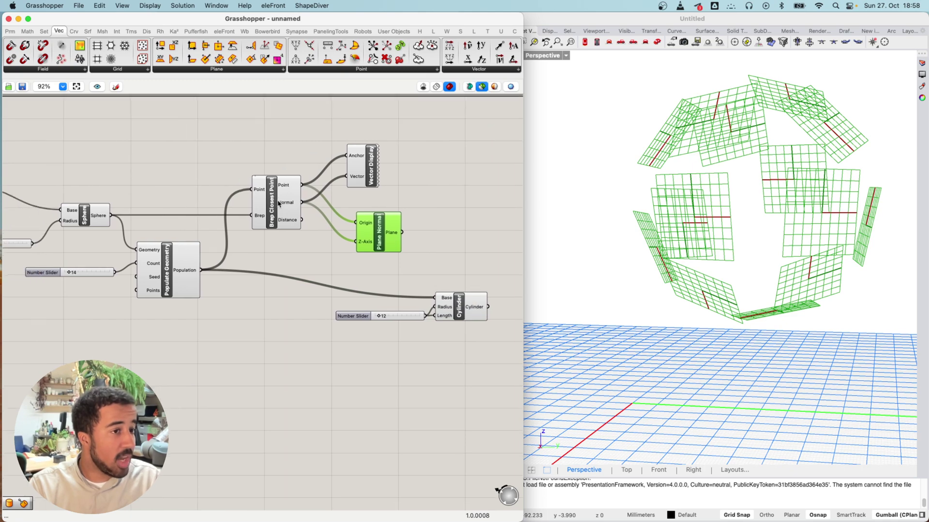
pyautogui.moveTo(289, 199)
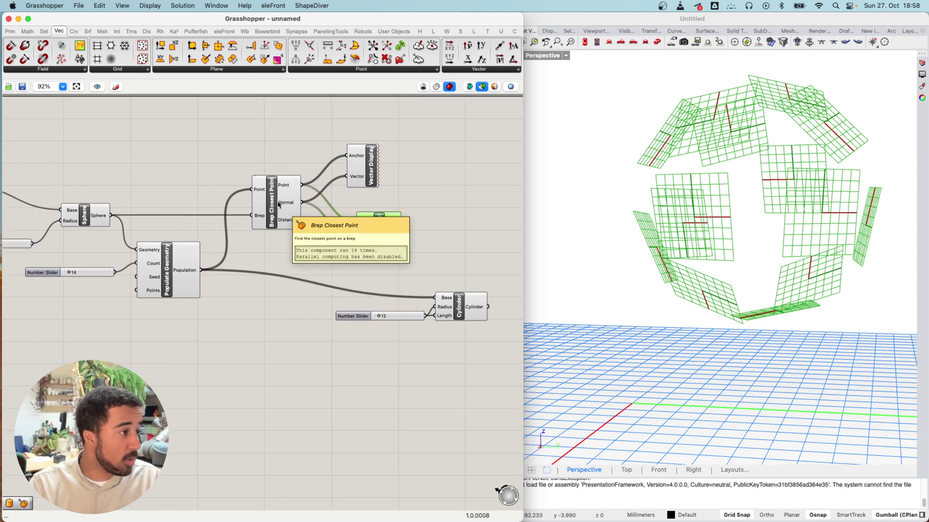
pyautogui.moveTo(402, 233); pyautogui.dragTo(435, 297)
pyautogui.click(472, 313)
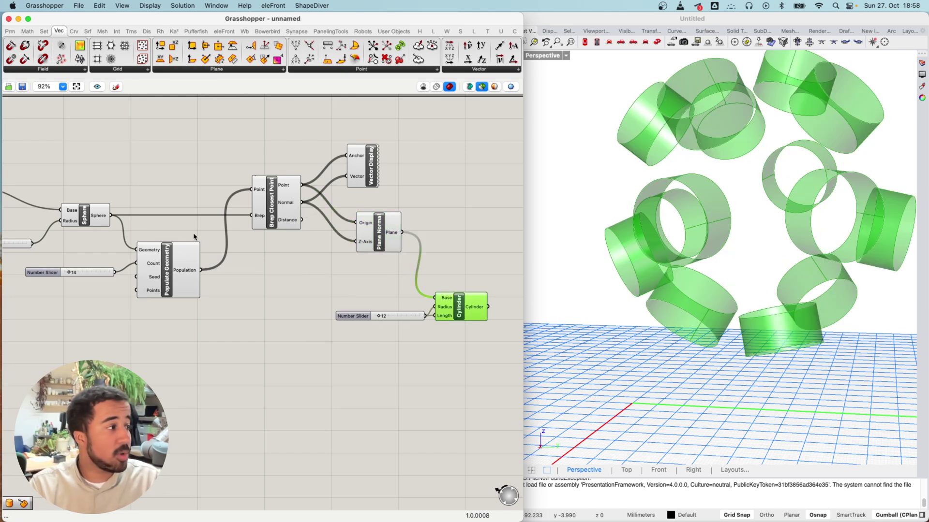
pyautogui.keyDown('shift'); pyautogui.click(85, 215); pyautogui.keyUp('shift')
pyautogui.moveTo(782, 190); pyautogui.dragTo(784, 212, button='right')
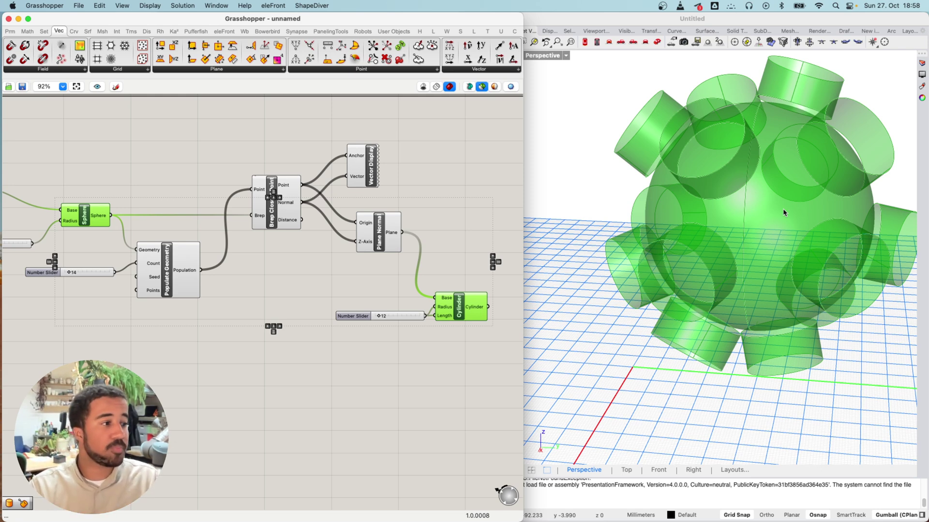
pyautogui.moveTo(222, 210); pyautogui.dragTo(256, 251, button='right')
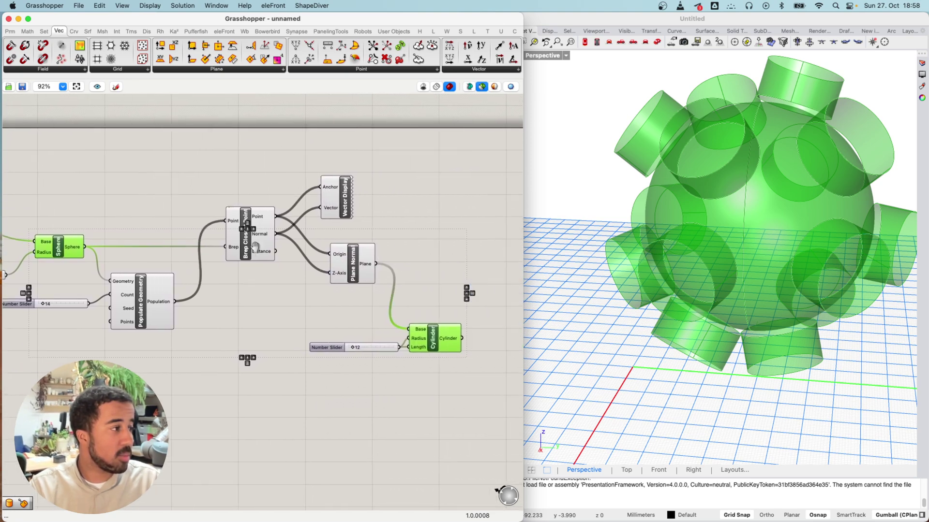